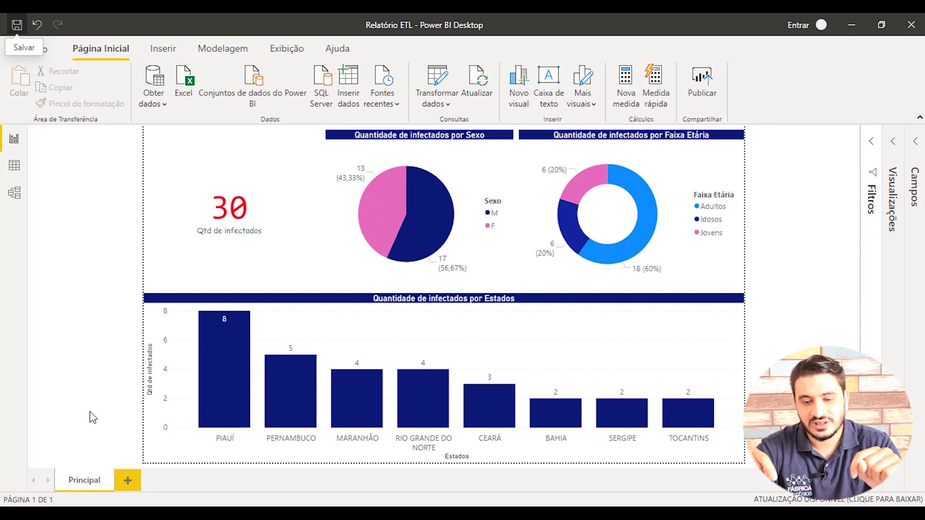
Switch to the Base de Dados workbook in Excel and review the Código, Nome, Sexo, Idade and UF columns of the Infectados sheet.
{"action": "key", "text": "alt+Tab"}
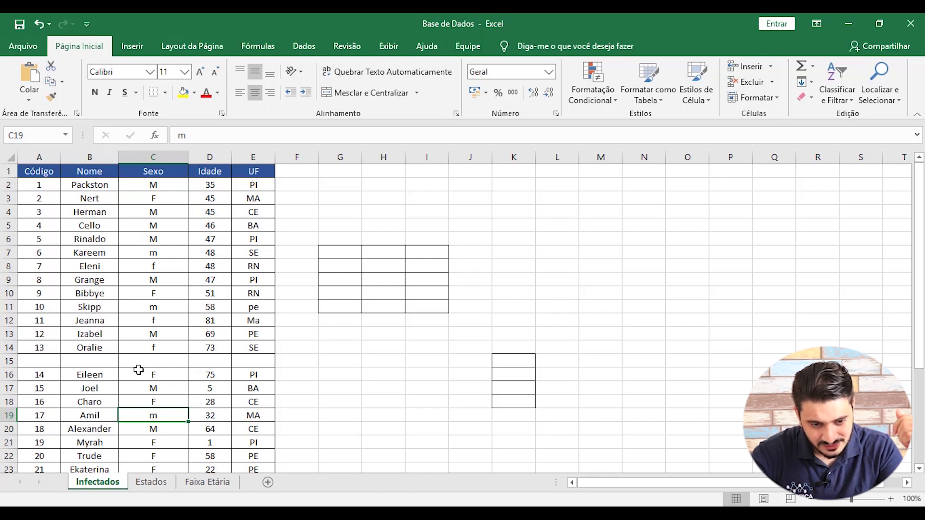
{"action": "left_click", "coordinate": [55, 192]}
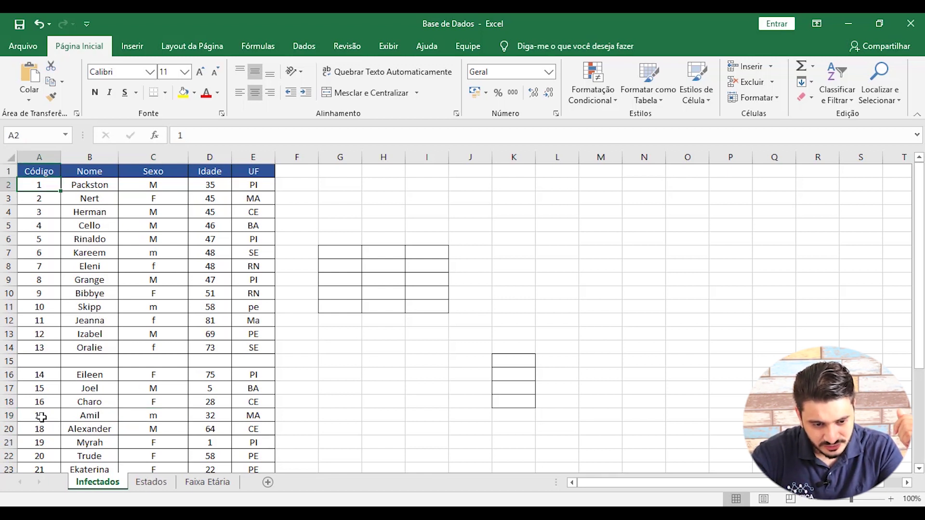
{"action": "left_click", "coordinate": [90, 187]}
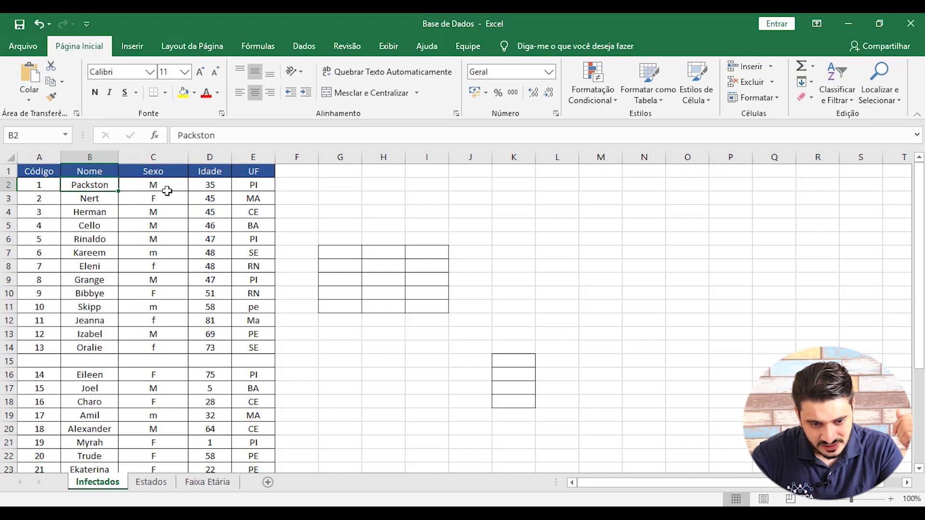
{"action": "left_click", "coordinate": [165, 185]}
{"action": "left_click", "coordinate": [218, 184]}
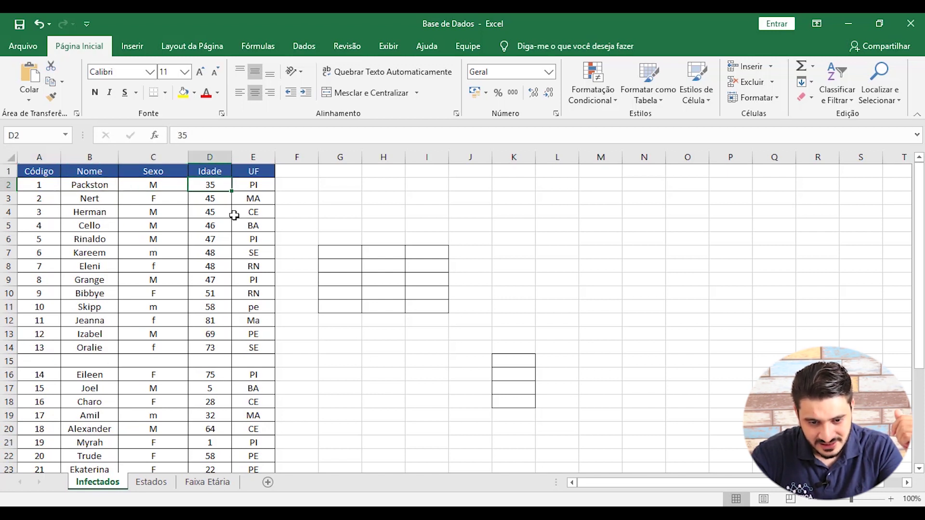
{"action": "left_click", "coordinate": [260, 187]}
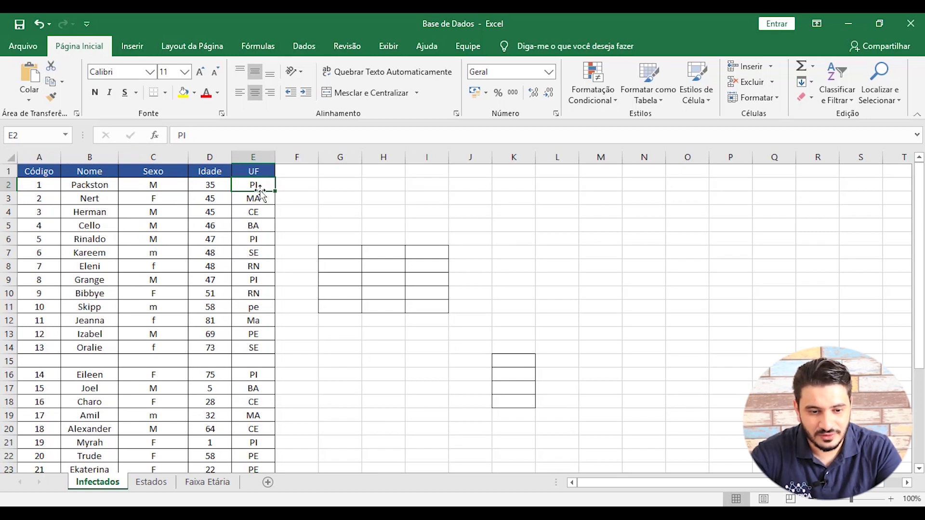
Inspect the Infectados sheet for inconsistent letter case under Sexo, the blank row 15 and the empty bordered ranges beside the table.
{"action": "left_click", "coordinate": [159, 187]}
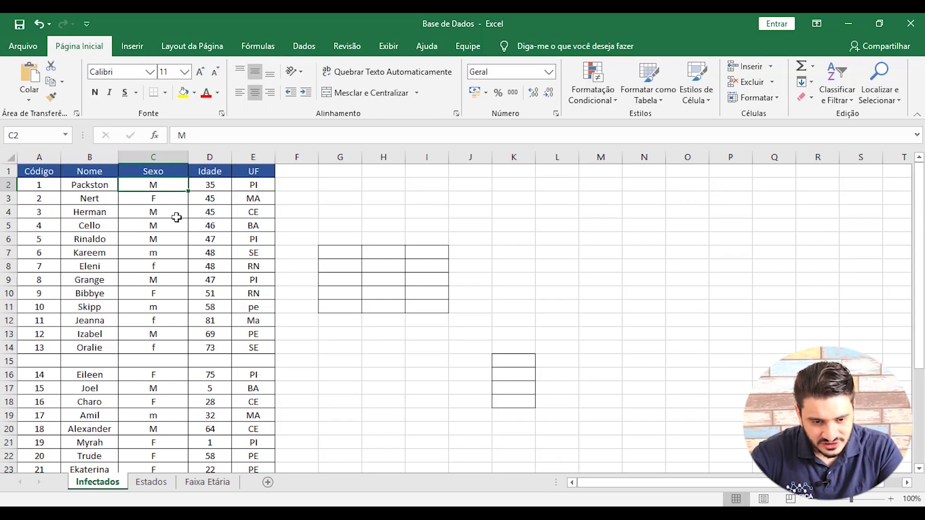
{"action": "left_click", "coordinate": [168, 254]}
{"action": "left_click", "coordinate": [167, 240]}
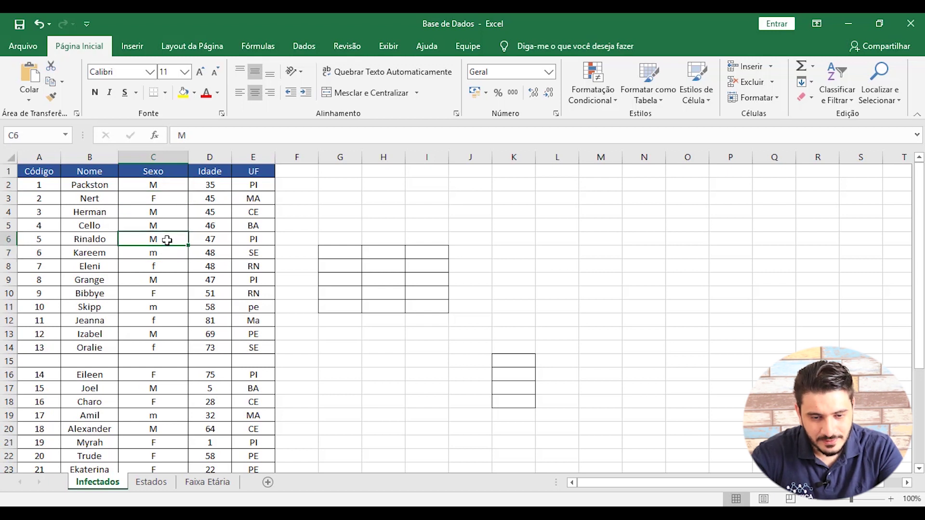
{"action": "left_click_drag", "start_coordinate": [38, 362], "coordinate": [237, 371]}
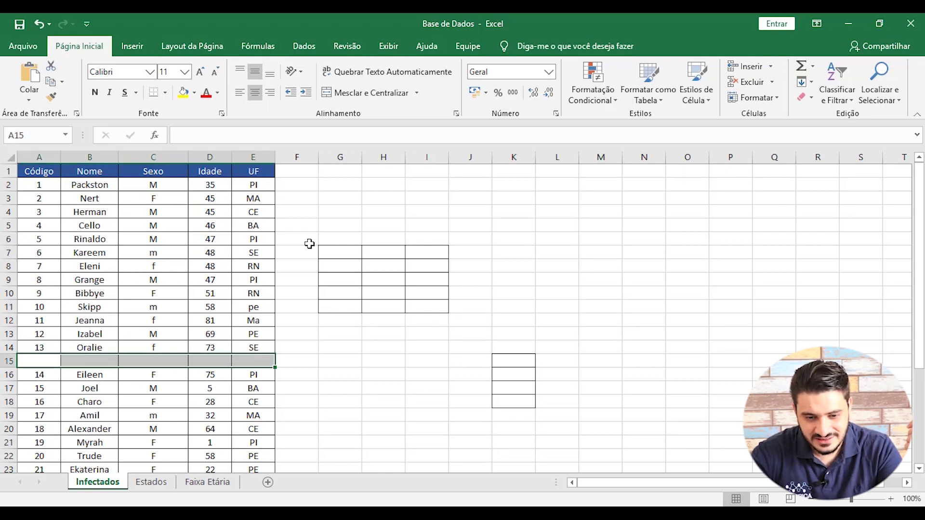
{"action": "left_click_drag", "start_coordinate": [324, 241], "coordinate": [436, 308]}
{"action": "left_click_drag", "start_coordinate": [508, 357], "coordinate": [525, 417]}
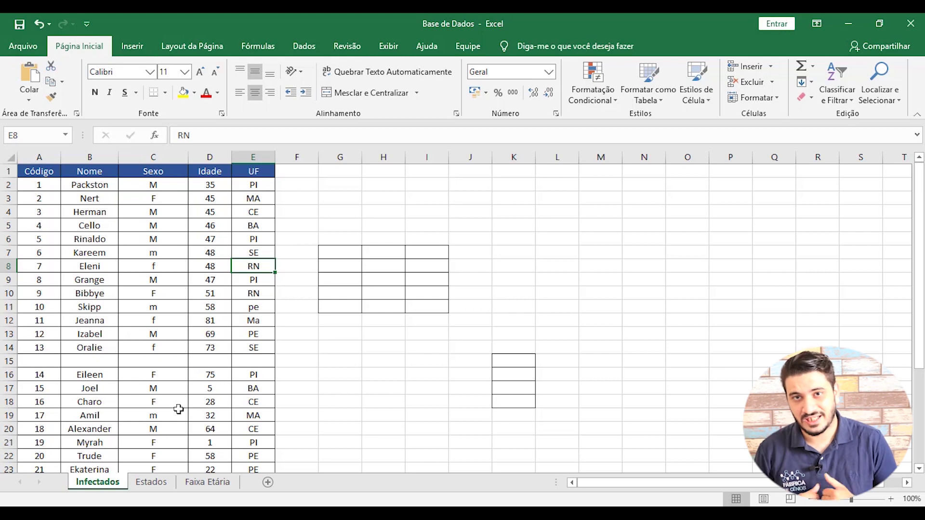
Open the Estados sheet and review its Siglas, Capitais, País and Estados column headers.
{"action": "left_click", "coordinate": [151, 482]}
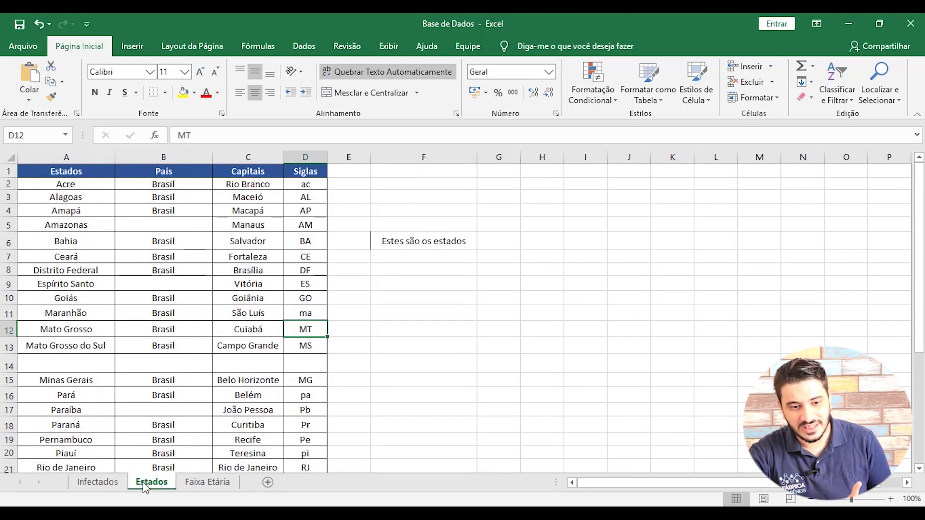
{"action": "left_click", "coordinate": [306, 173]}
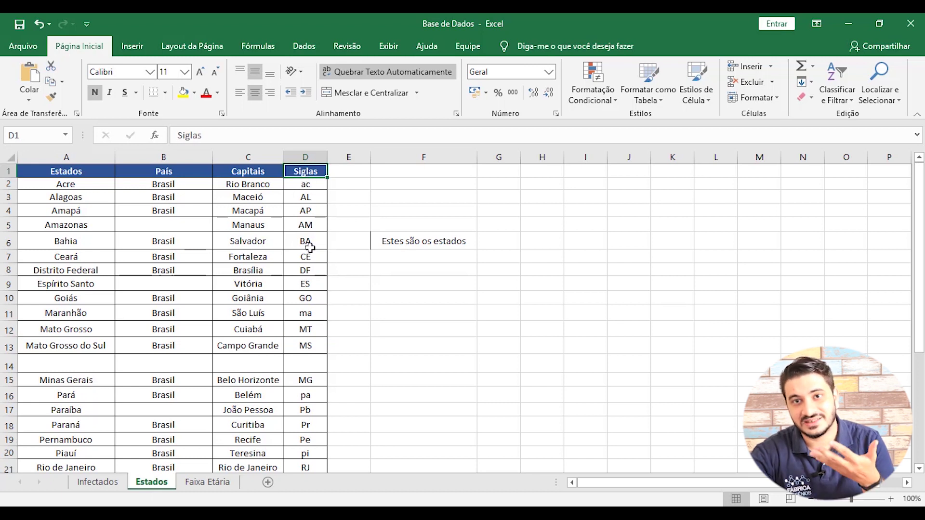
{"action": "left_click", "coordinate": [251, 172]}
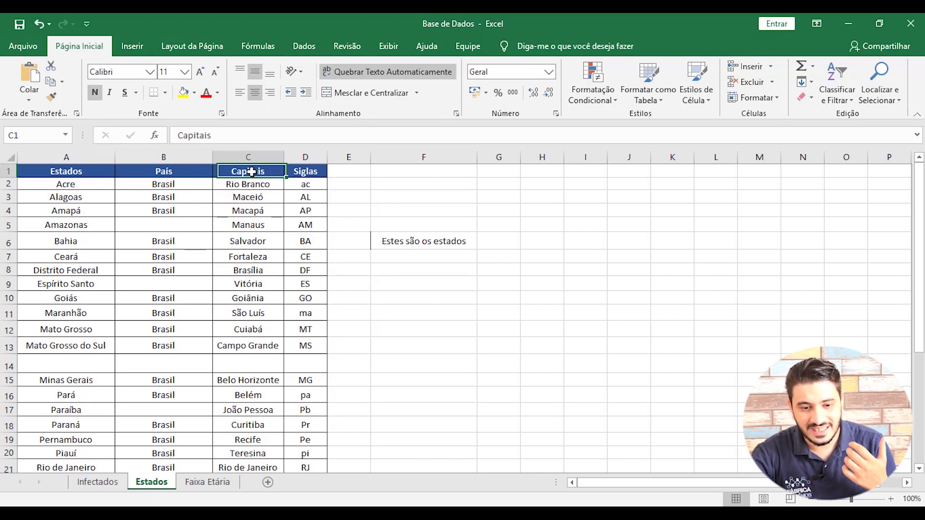
{"action": "left_click", "coordinate": [159, 172]}
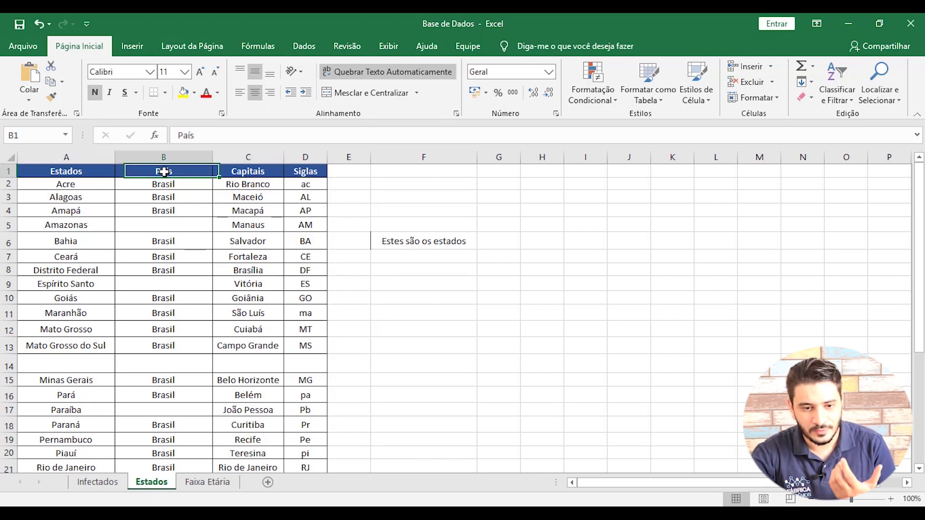
{"action": "left_click", "coordinate": [83, 171]}
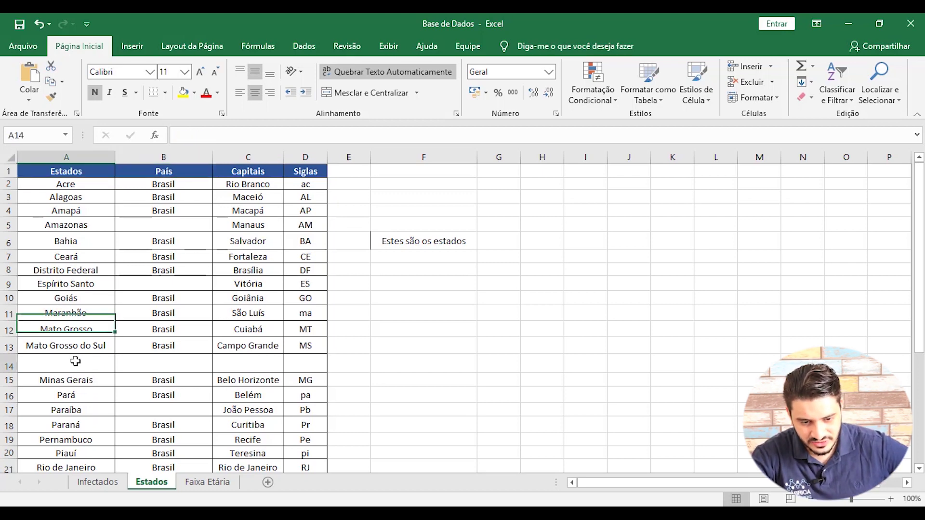
Inspect the Estados sheet's blank row 14, missing País entries, incomplete last row and stray note beside the table.
{"action": "left_click_drag", "start_coordinate": [76, 359], "coordinate": [305, 360]}
{"action": "scroll", "coordinate": [153, 321], "scroll_direction": "down", "scroll_amount": 5}
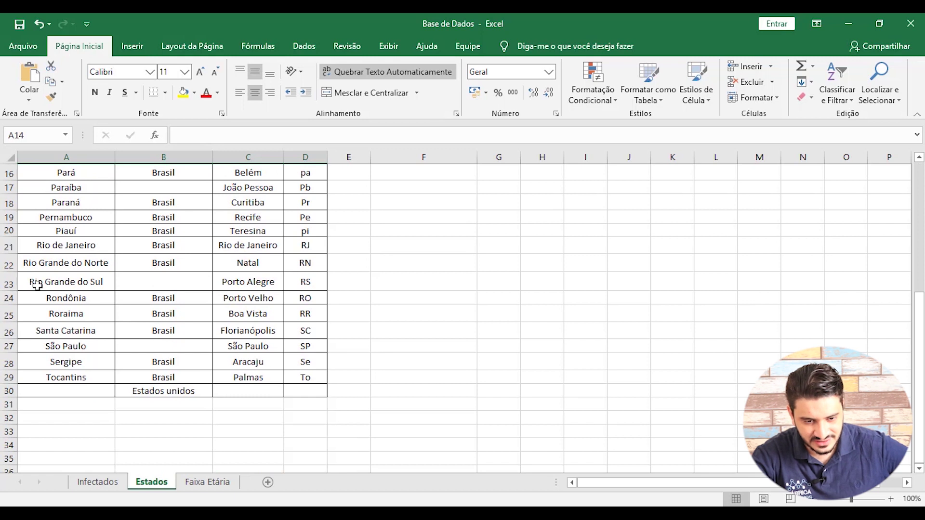
{"action": "left_click", "coordinate": [153, 282]}
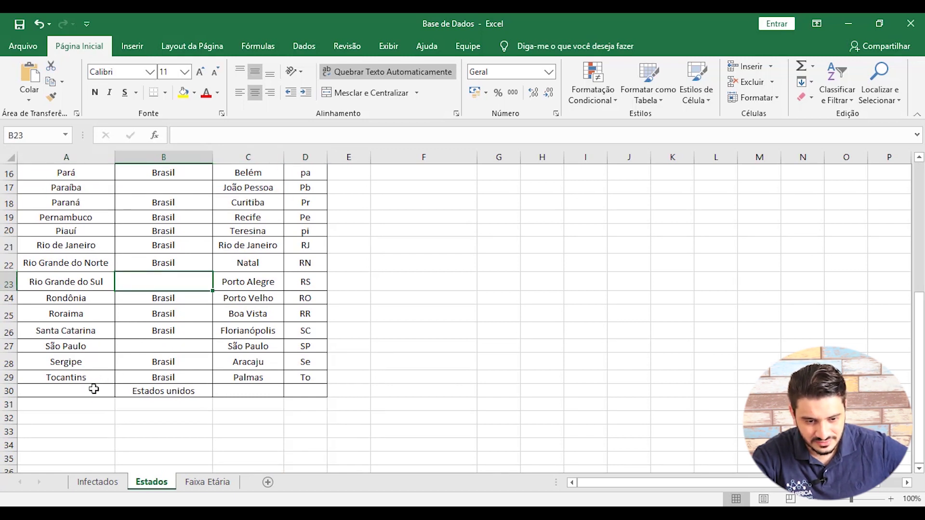
{"action": "left_click", "coordinate": [75, 395]}
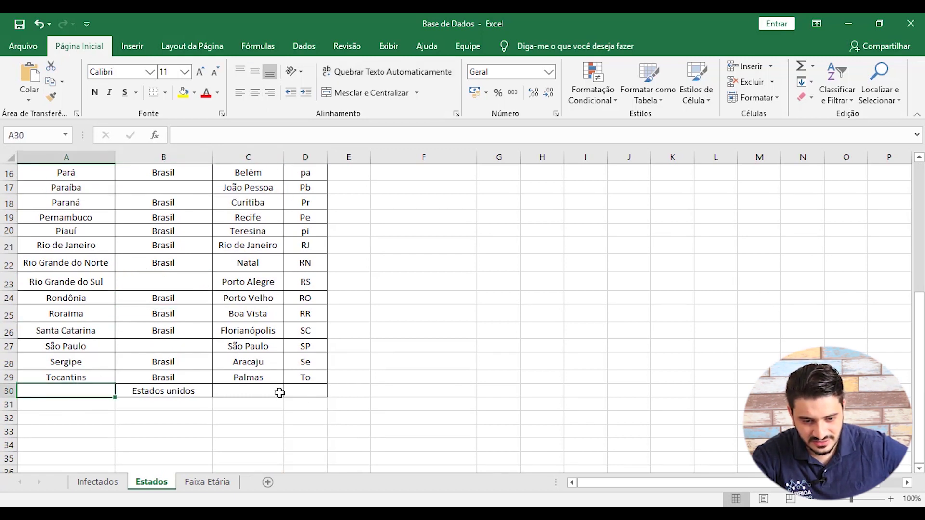
{"action": "left_click", "coordinate": [130, 390]}
{"action": "left_click_drag", "start_coordinate": [76, 390], "coordinate": [318, 391]}
{"action": "scroll", "coordinate": [384, 386], "scroll_direction": "up", "scroll_amount": 5}
{"action": "left_click", "coordinate": [393, 243]}
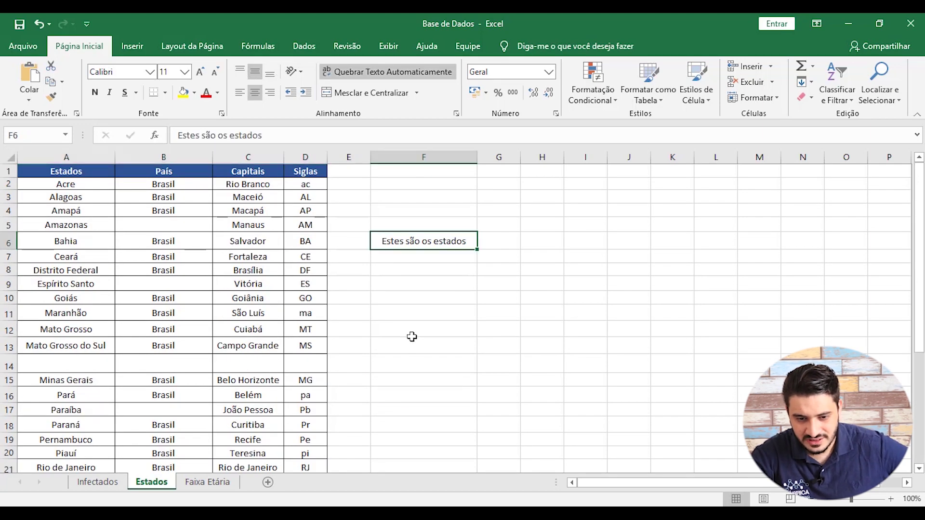
{"action": "left_click", "coordinate": [429, 284]}
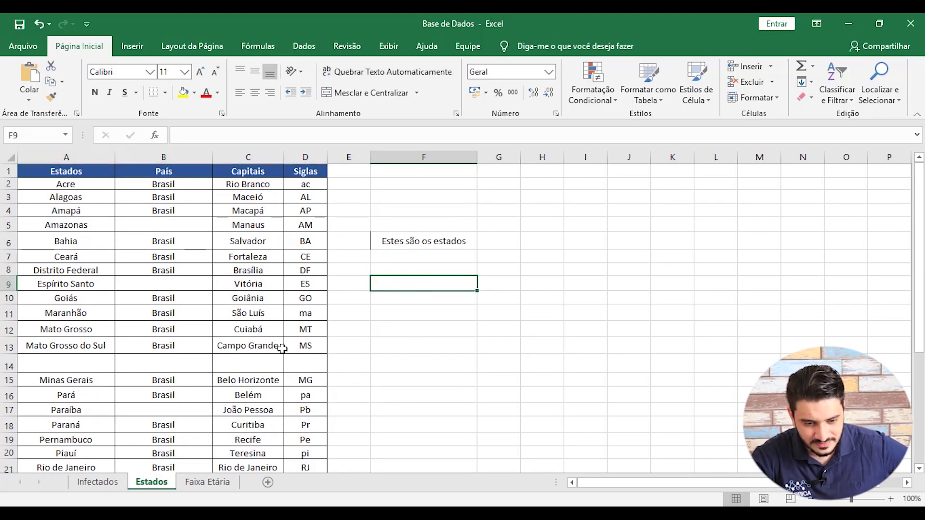
Open the Faixa Etária sheet and examine the Idade list from its first to its last age.
{"action": "left_click", "coordinate": [212, 484]}
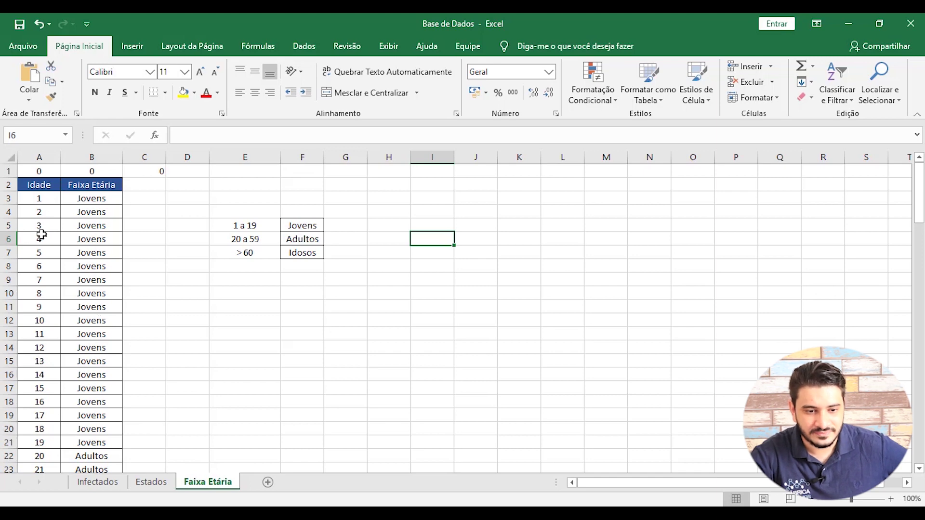
{"action": "left_click", "coordinate": [39, 199]}
{"action": "scroll", "coordinate": [40, 231], "scroll_direction": "down", "scroll_amount": 8}
{"action": "scroll", "coordinate": [40, 232], "scroll_direction": "down", "scroll_amount": 20}
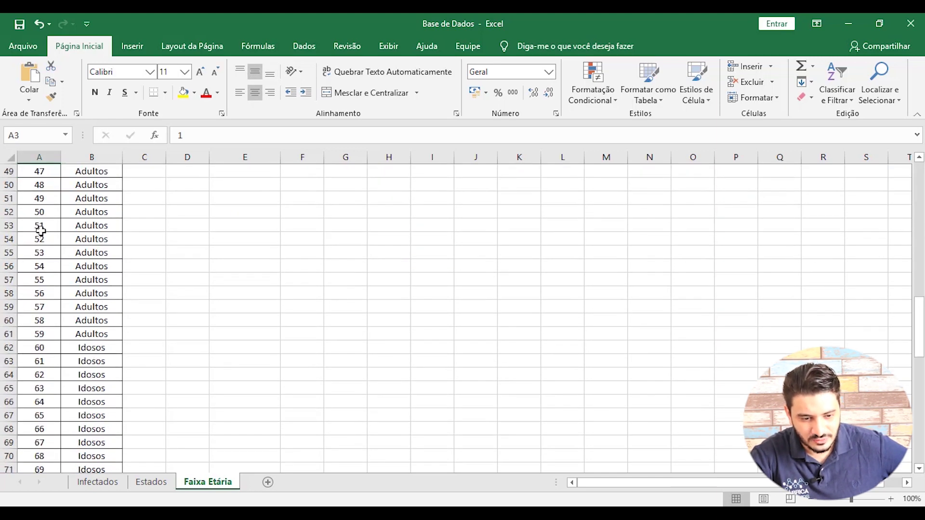
{"action": "scroll", "coordinate": [29, 279], "scroll_direction": "up", "scroll_amount": 7}
{"action": "left_click", "coordinate": [38, 280]}
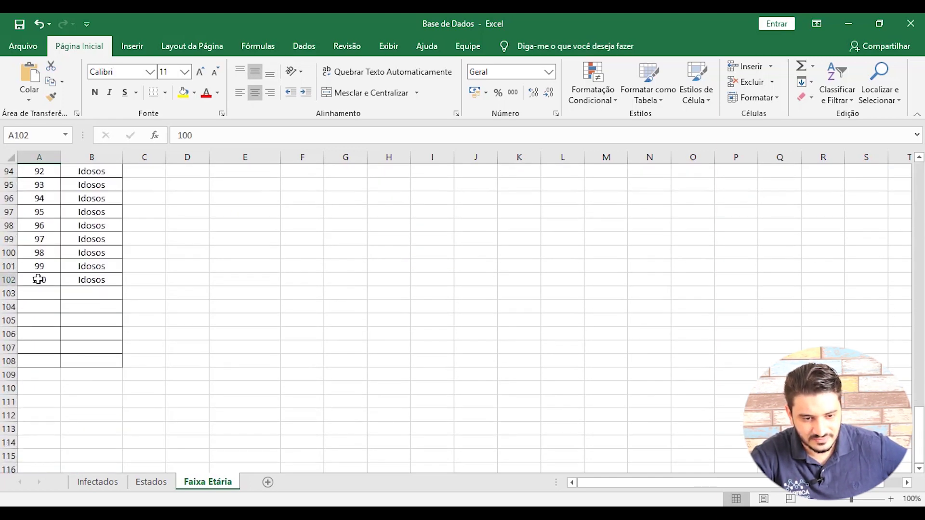
Check at which ages the Faixa Etária column changes between Jovens, Adultos and Idosos.
{"action": "scroll", "coordinate": [70, 315], "scroll_direction": "up", "scroll_amount": 20}
{"action": "scroll", "coordinate": [71, 314], "scroll_direction": "up", "scroll_amount": 6}
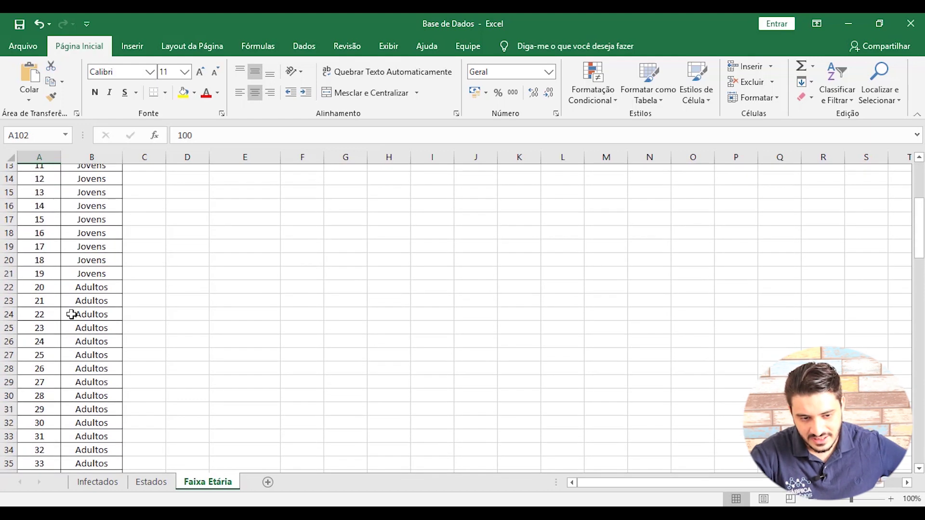
{"action": "left_click", "coordinate": [43, 279]}
{"action": "left_click", "coordinate": [42, 294]}
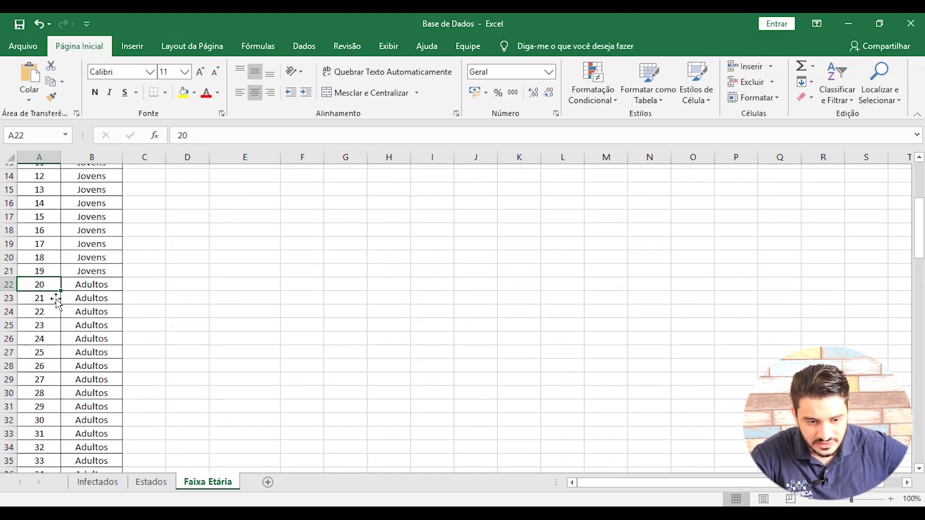
{"action": "scroll", "coordinate": [56, 301], "scroll_direction": "down", "scroll_amount": 13}
{"action": "left_click", "coordinate": [41, 292]}
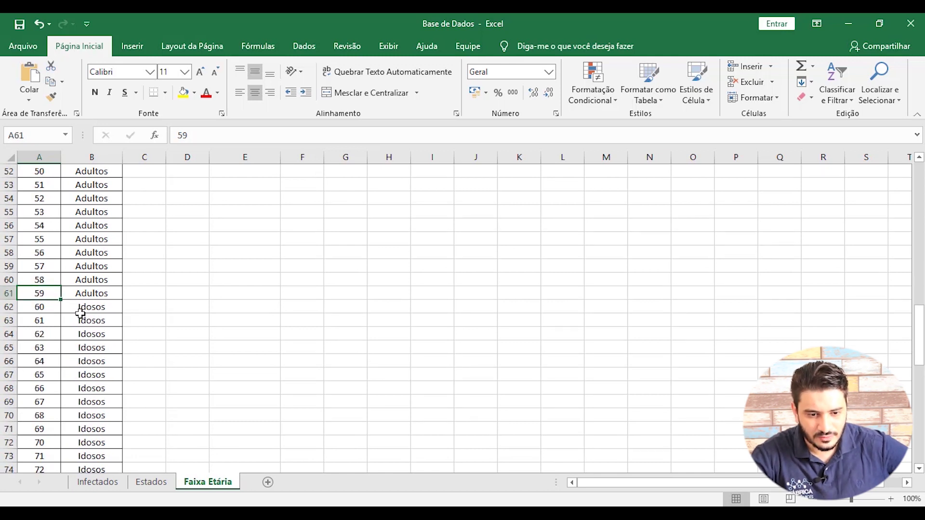
{"action": "left_click", "coordinate": [53, 308]}
{"action": "scroll", "coordinate": [55, 310], "scroll_direction": "down", "scroll_amount": 14}
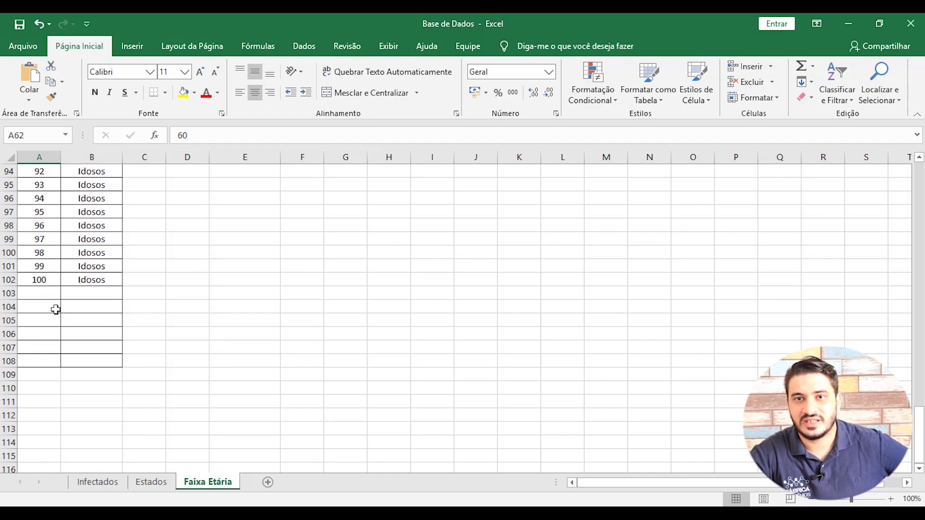
Review the age-group legend in E5:F7 and the stray zeros in A1:C1 of the Faixa Etária sheet.
{"action": "scroll", "coordinate": [170, 276], "scroll_direction": "up", "scroll_amount": 20}
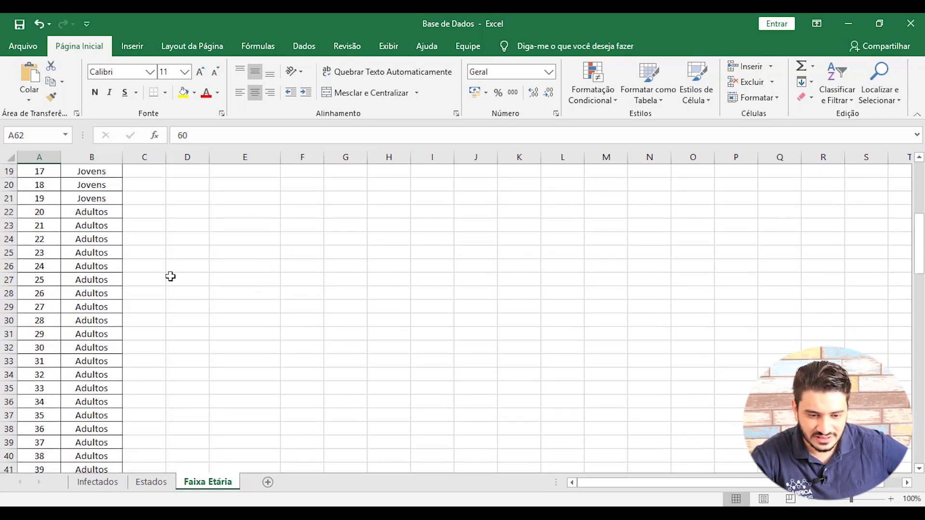
{"action": "scroll", "coordinate": [171, 276], "scroll_direction": "up", "scroll_amount": 6}
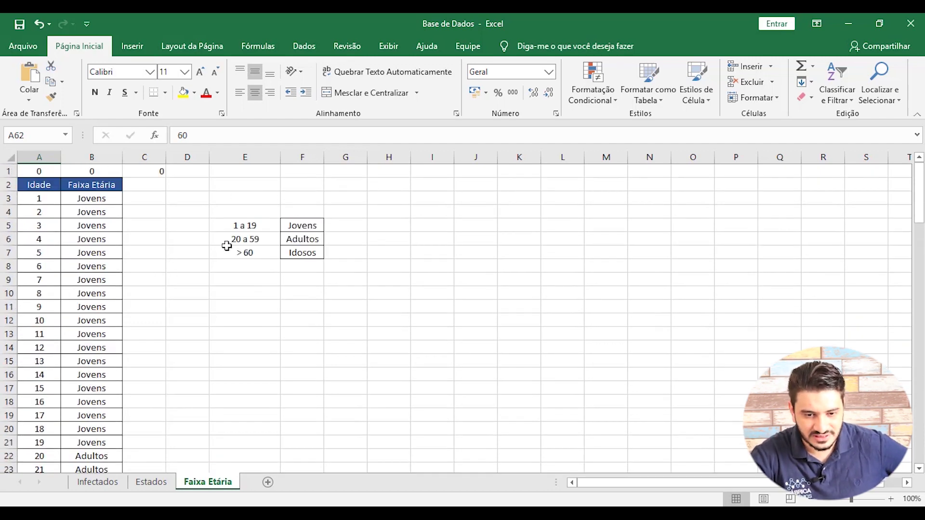
{"action": "left_click_drag", "start_coordinate": [231, 224], "coordinate": [314, 252]}
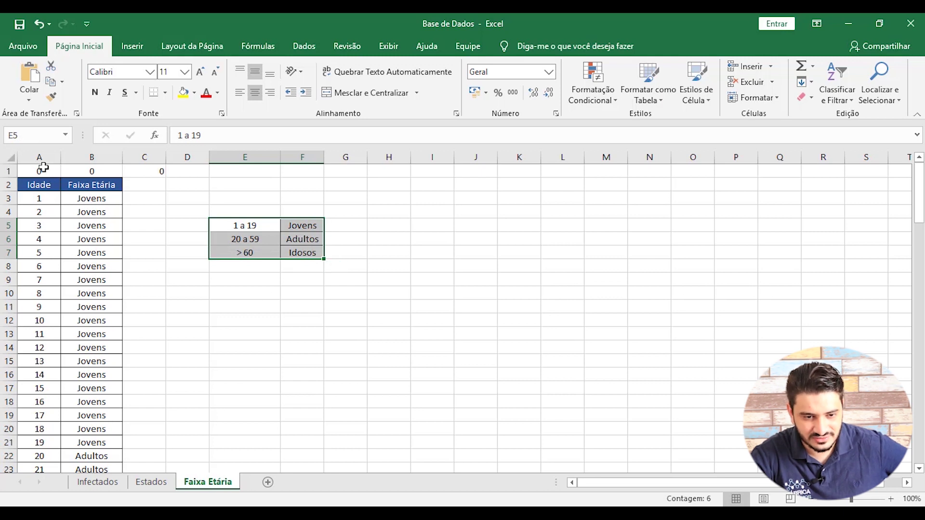
{"action": "left_click_drag", "start_coordinate": [43, 167], "coordinate": [141, 164]}
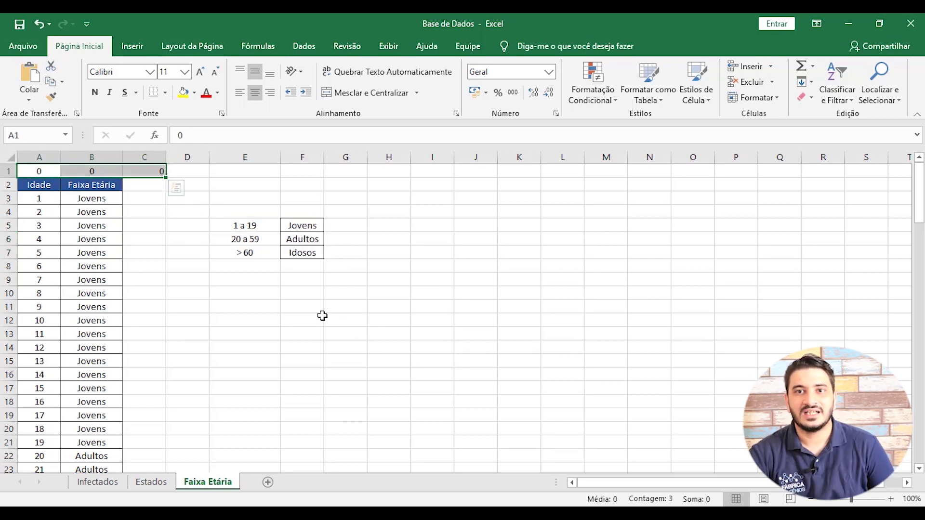
Switch to the Notepad project outline and review the Coleta section, including its first question under Perguntas dos gestores.
{"action": "key", "text": "alt+Tab"}
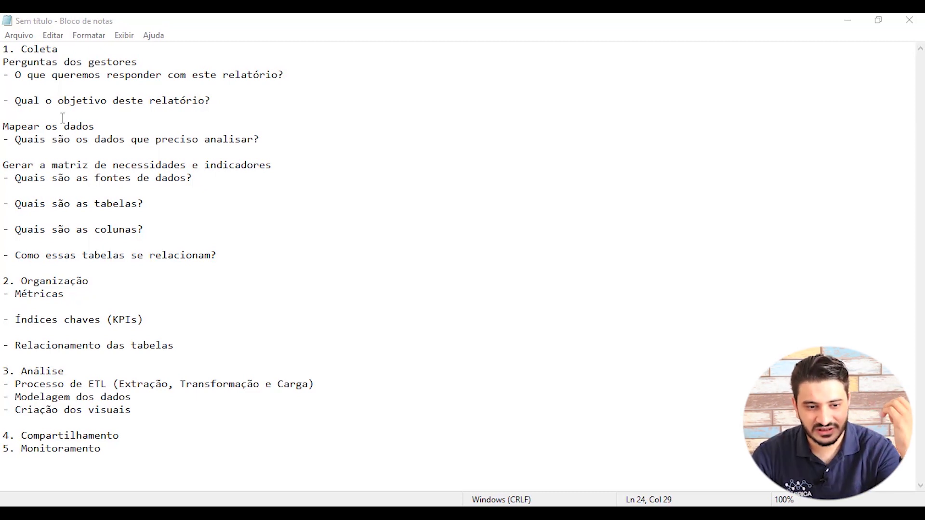
{"action": "left_click_drag", "start_coordinate": [265, 258], "coordinate": [4, 48]}
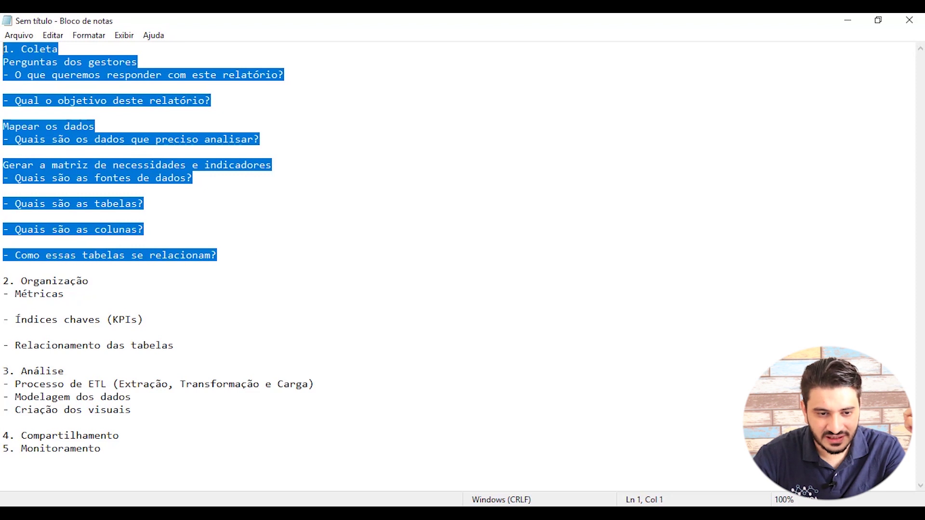
{"action": "left_click", "coordinate": [126, 116]}
{"action": "left_click_drag", "start_coordinate": [2, 62], "coordinate": [289, 77]}
Add the indented answer "Quantidade de infectados" under "O que queremos responder com este relatório?".
{"action": "left_click", "coordinate": [304, 83]}
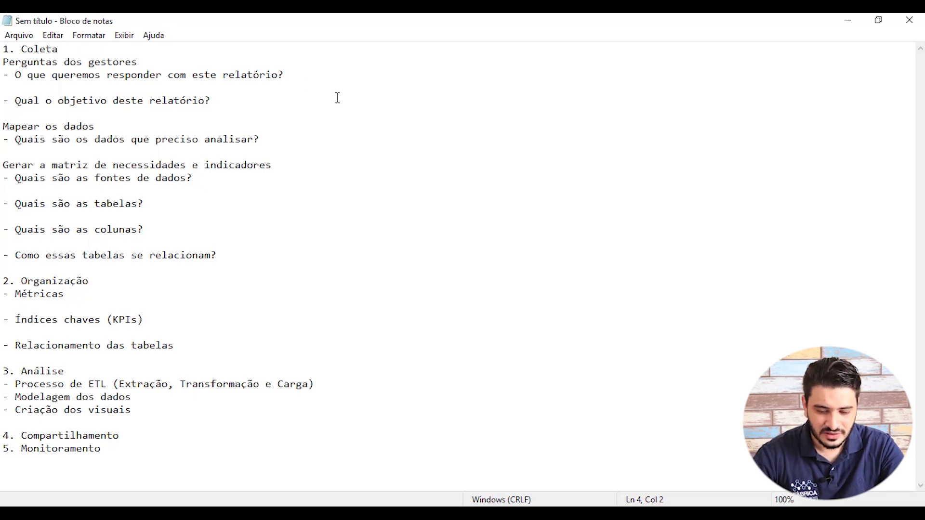
{"action": "key", "text": "Return"}
{"action": "key", "text": "Up"}
{"action": "key", "text": "End"}
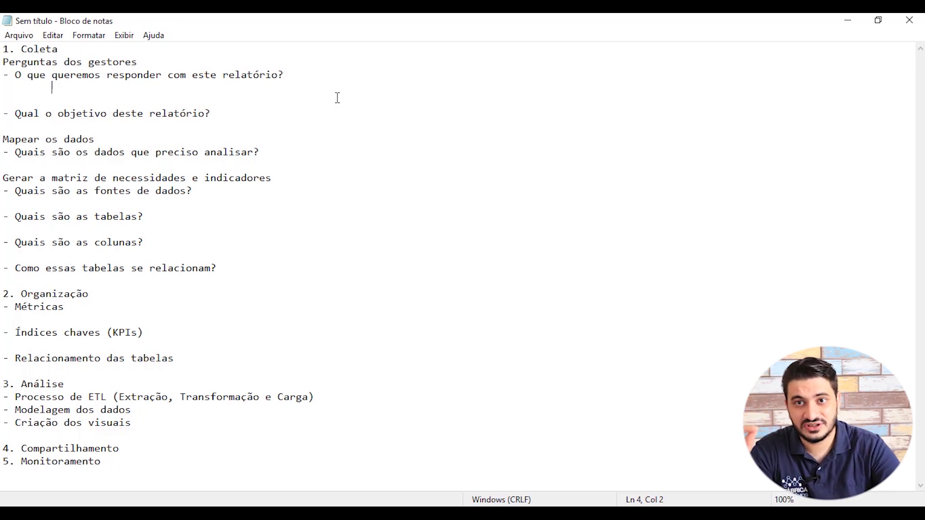
{"action": "type", "text": "Quantida"}
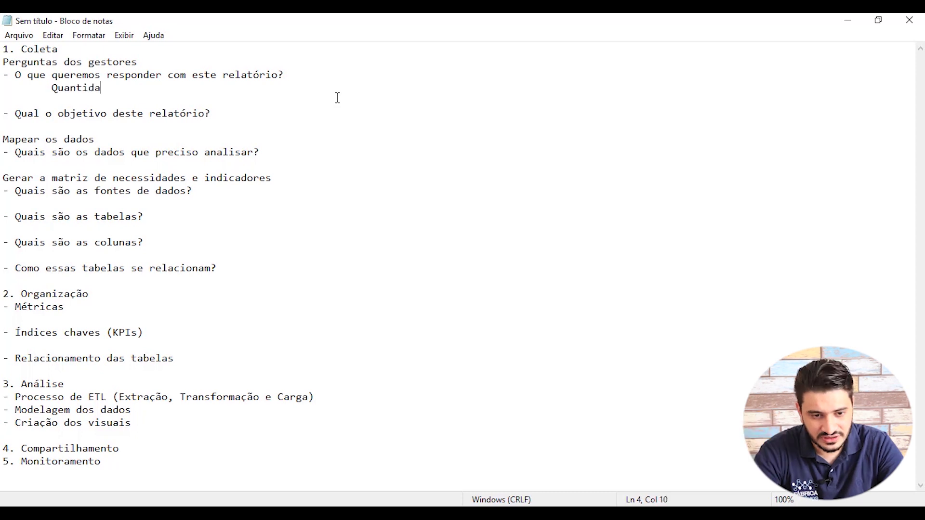
{"action": "type", "text": "de de infectados"}
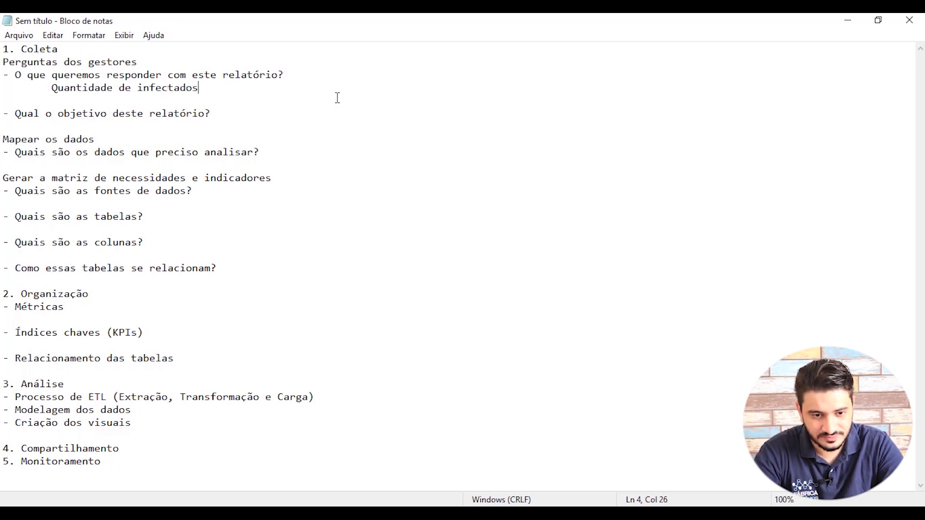
Add a second indented answer, "Quantidade de infectados por estado", below "Quantidade de infectados".
{"action": "key", "text": "Return"}
{"action": "key", "text": "Tab"}
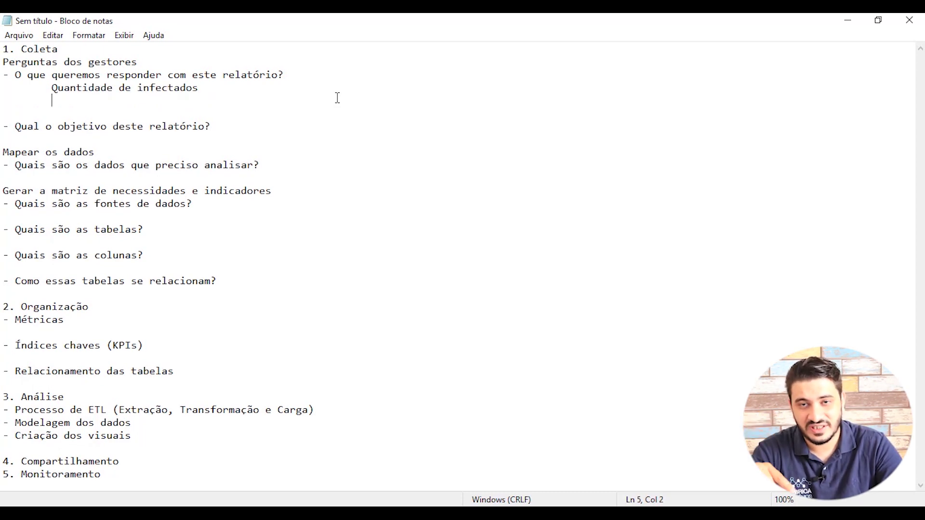
{"action": "type", "text": "Quantida"}
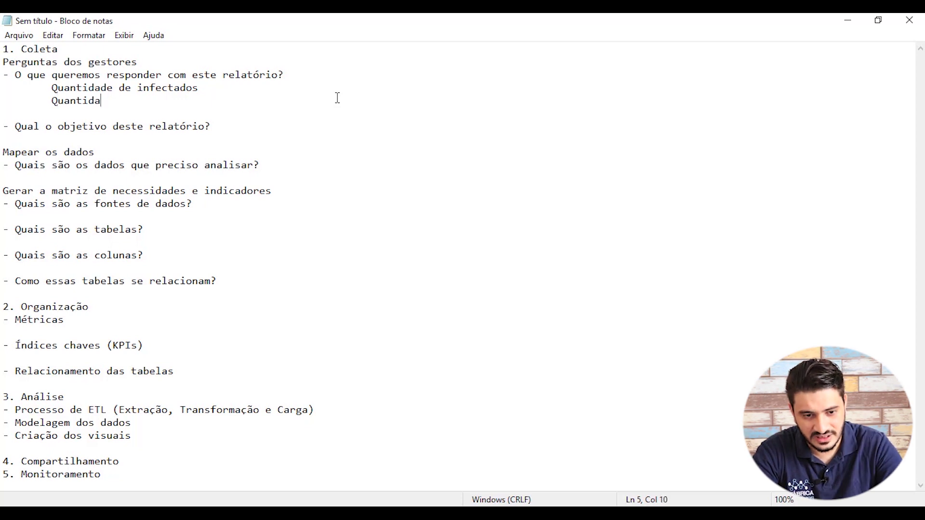
{"action": "type", "text": "de de infect"}
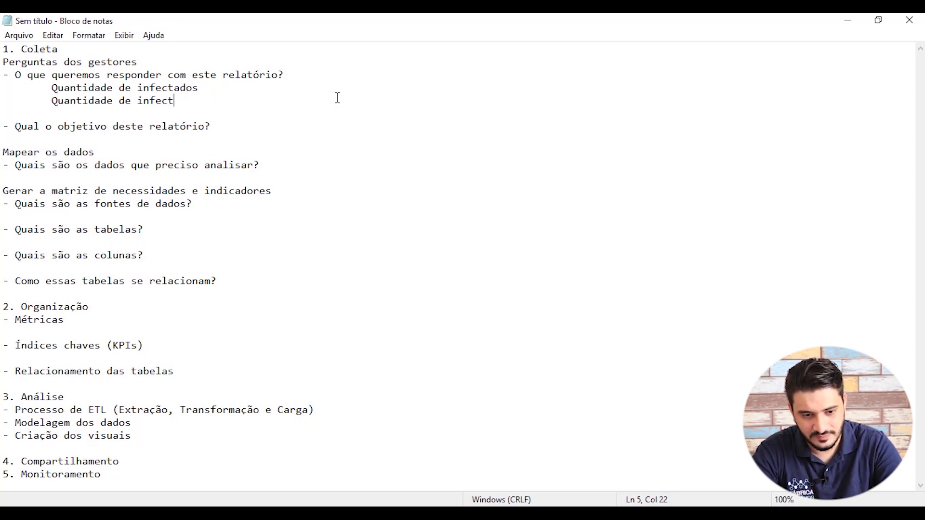
{"action": "type", "text": "ados por estado"}
Add the indented answers "Quantidade de infectados por sexo" and "Quantidade de infectados por faixa etária" below the state line.
{"action": "key", "text": "Return"}
{"action": "key", "text": "Tab"}
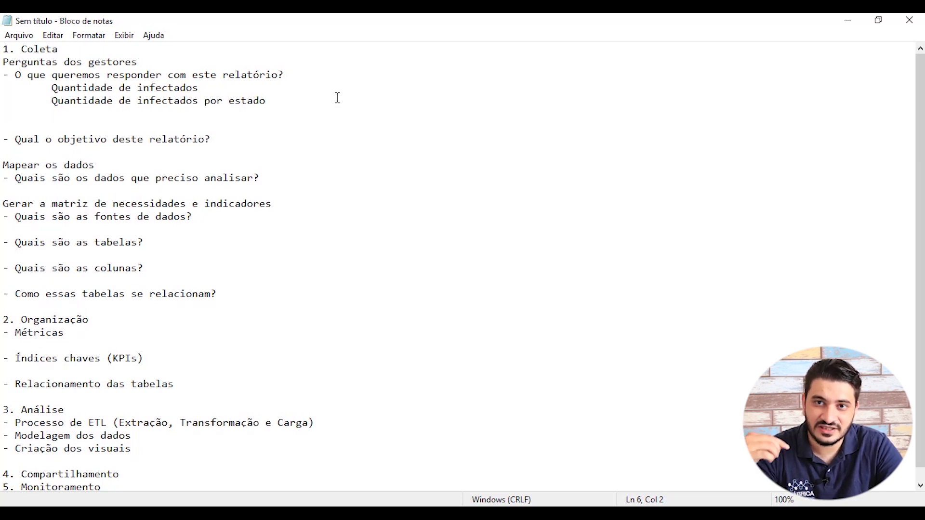
{"action": "type", "text": "Q"}
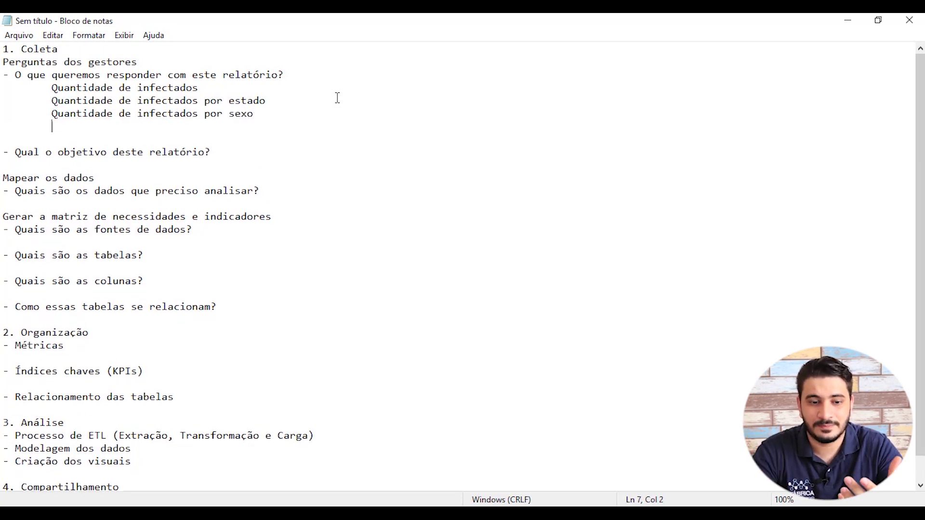
{"action": "type", "text": "Qu"}
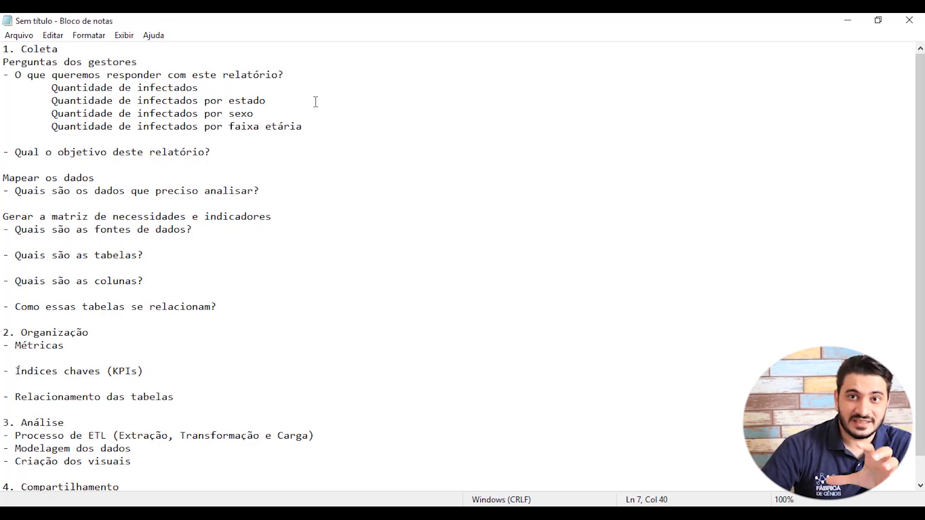
Answer "Qual o objetivo deste relatório?" with the indented line "= Qual estado, qual sexo e qual faixa etária vai receber a primeira remessa de vacina.".
{"action": "left_click", "coordinate": [235, 154]}
{"action": "key", "text": "Return"}
{"action": "key", "text": "Tab"}
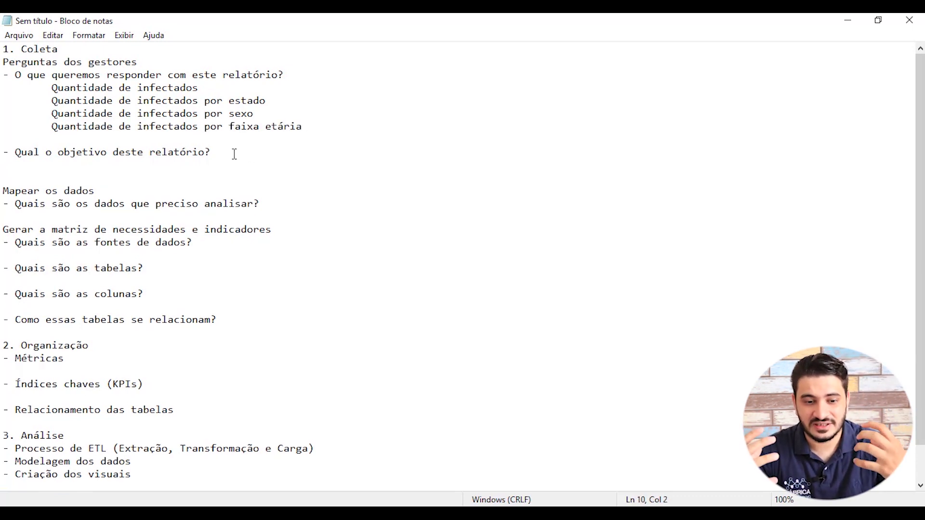
{"action": "type", "text": "="}
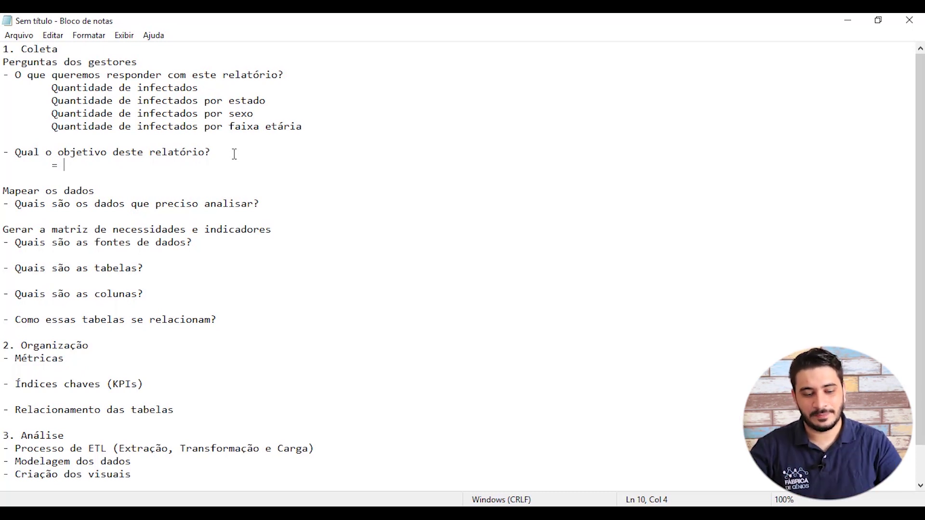
{"action": "type", "text": "Qual estado"}
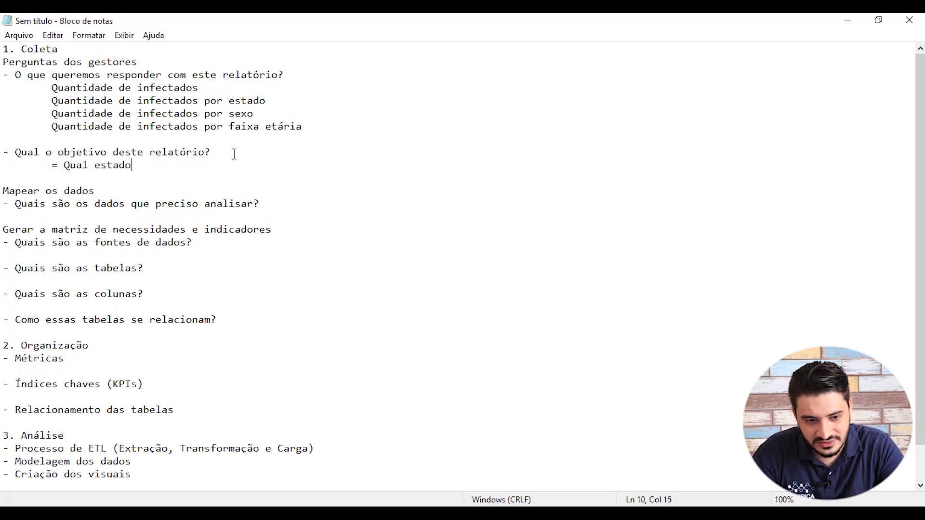
{"action": "type", "text": ", qual sexo e qual"}
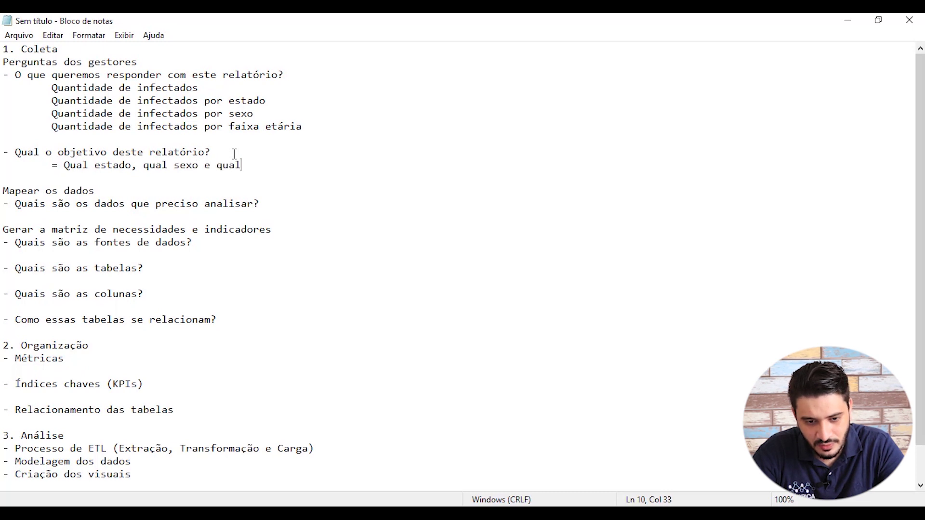
{"action": "type", "text": " faixa etária "}
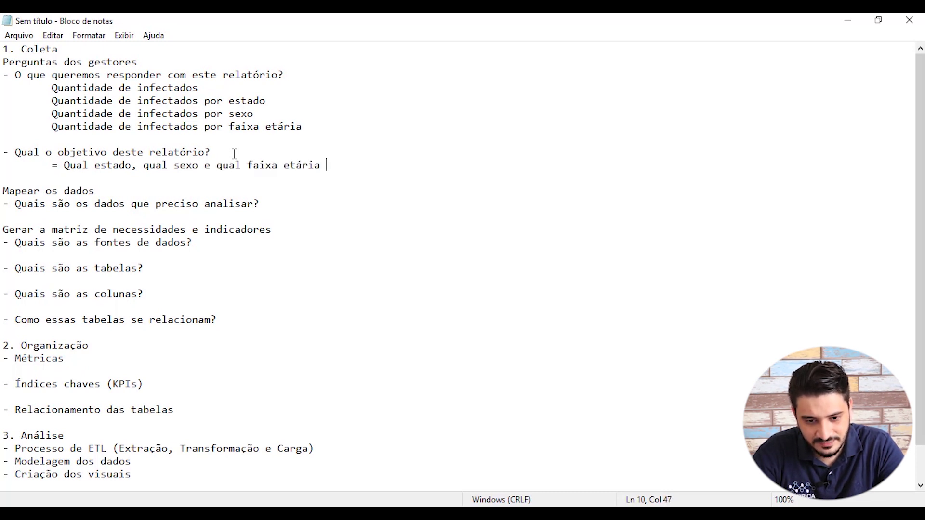
{"action": "type", "text": "vai receber a "}
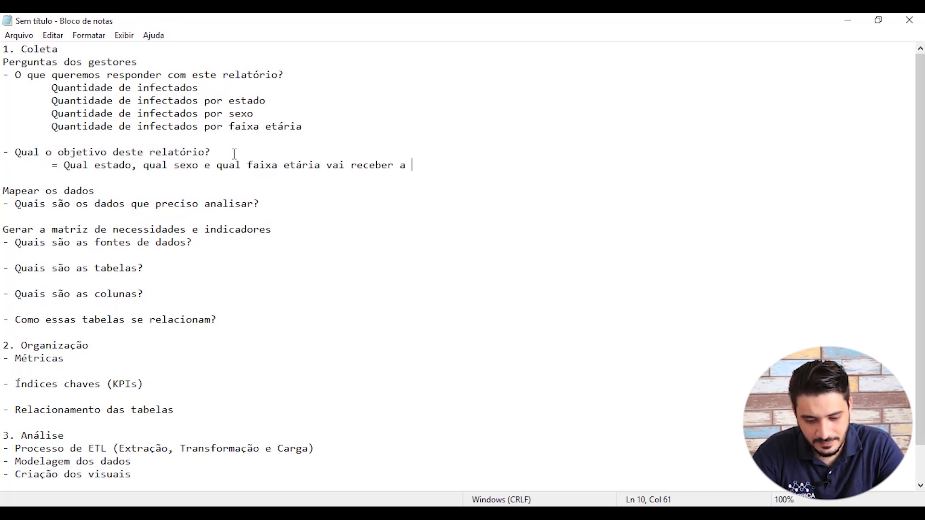
{"action": "type", "text": "primeira remessa "}
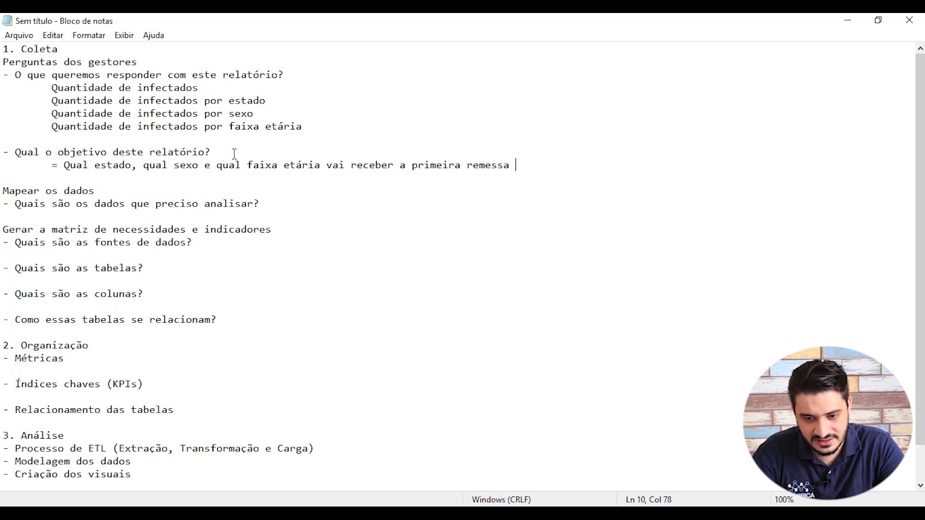
{"action": "type", "text": "de vacina."}
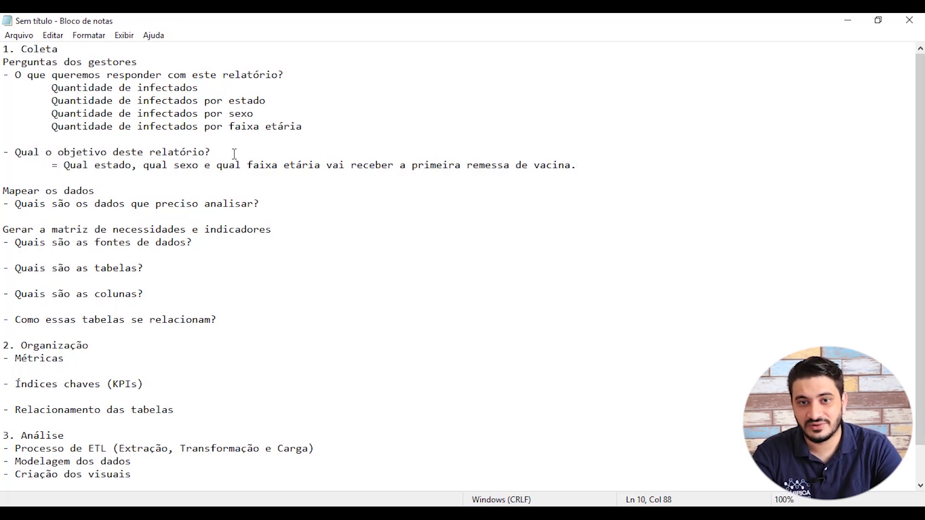
Answer "Quais são os dados que preciso analisar?" under Mapear os dados with "= Qtd de infectados, estado, sexo e faixa etaria".
{"action": "left_click_drag", "start_coordinate": [8, 191], "coordinate": [95, 191]}
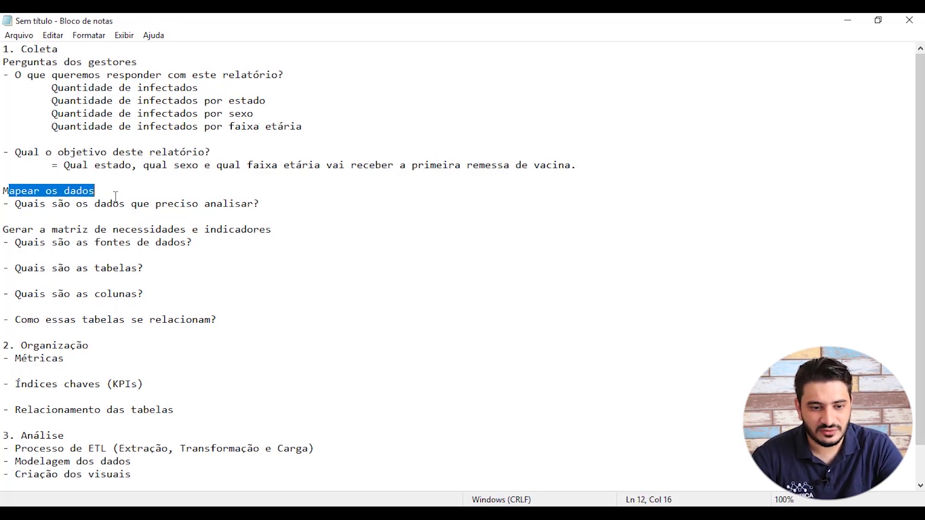
{"action": "left_click_drag", "start_coordinate": [16, 204], "coordinate": [291, 203]}
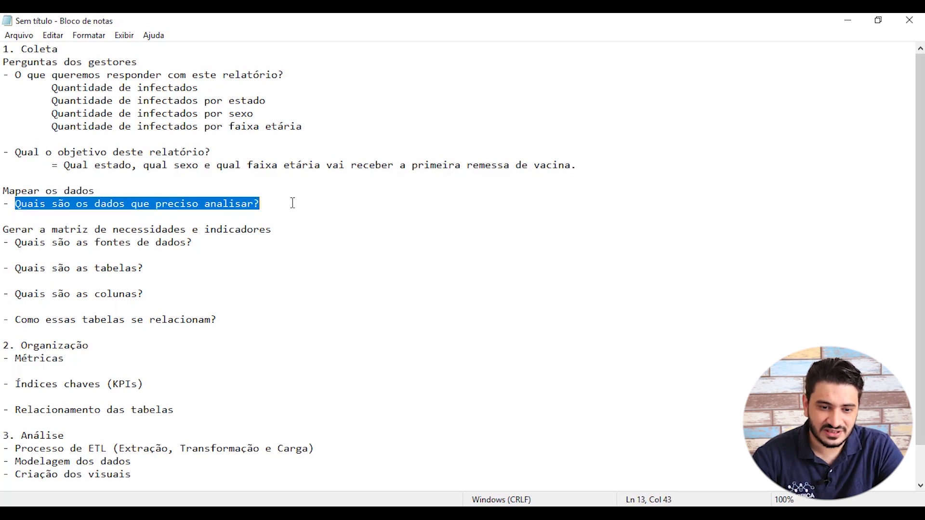
{"action": "left_click", "coordinate": [295, 206]}
{"action": "key", "text": "Return"}
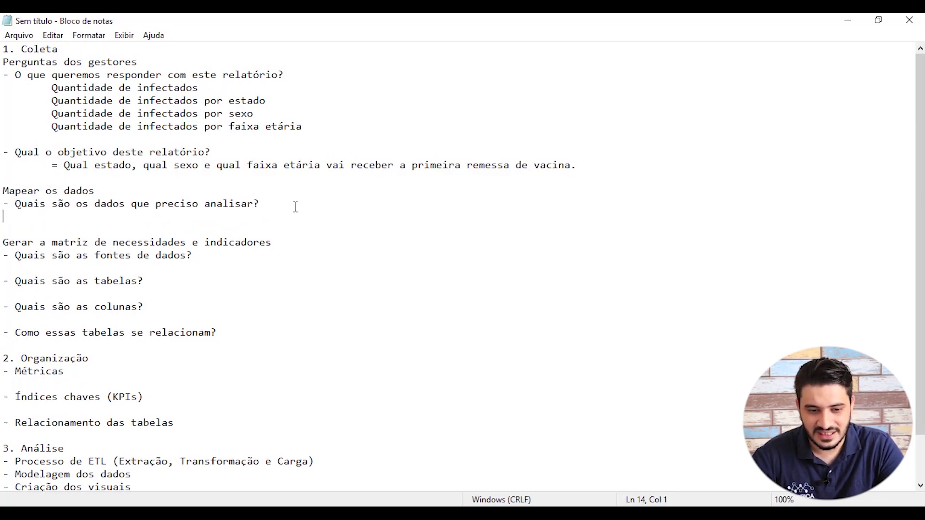
{"action": "key", "text": "Tab"}
{"action": "type", "text": "= "}
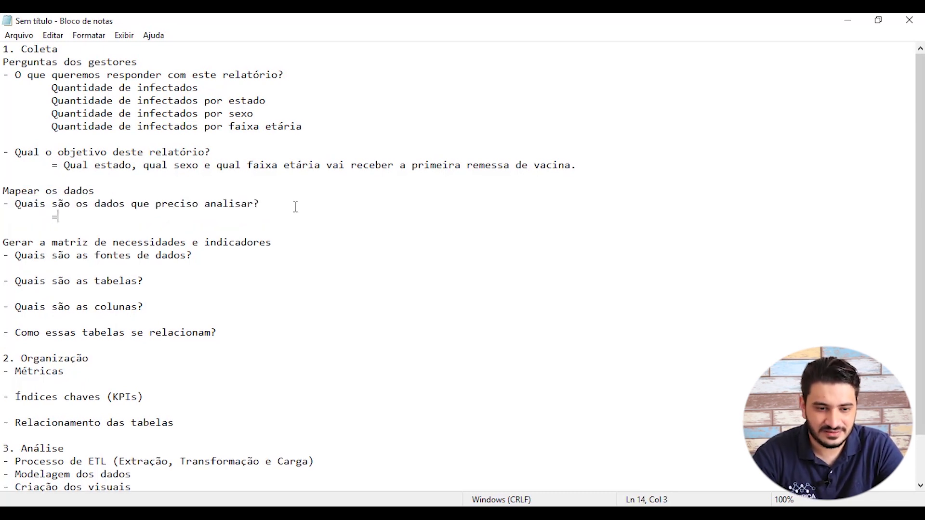
{"action": "type", "text": "Q"}
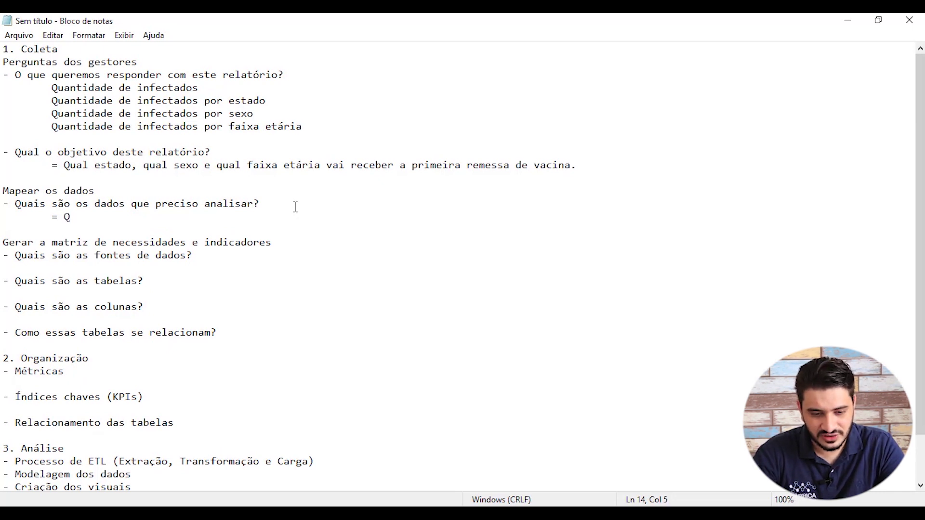
{"action": "type", "text": "td de infectados"}
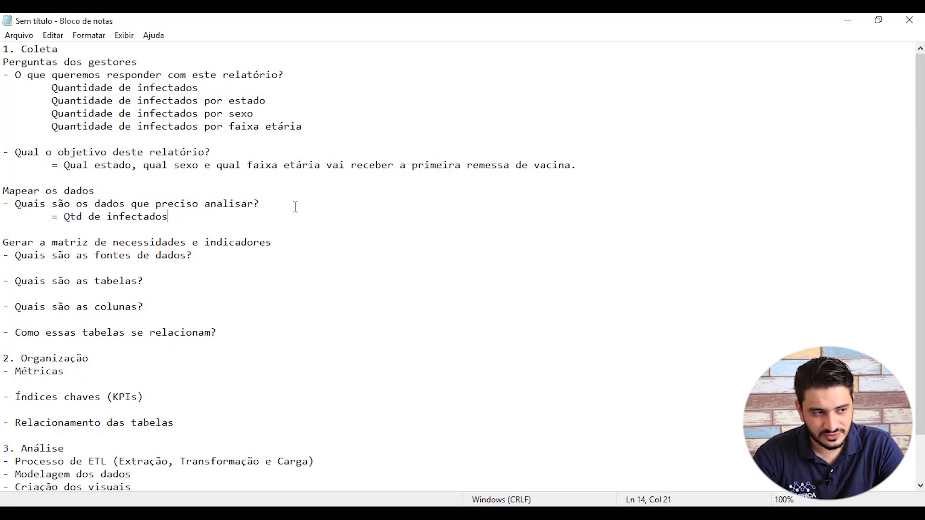
{"action": "type", "text": ", estado, "}
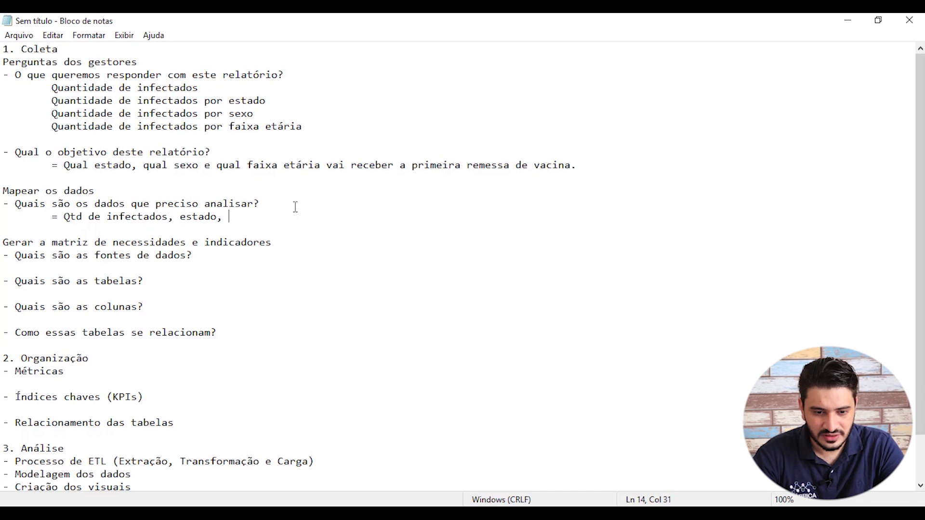
{"action": "type", "text": "sexo e f"}
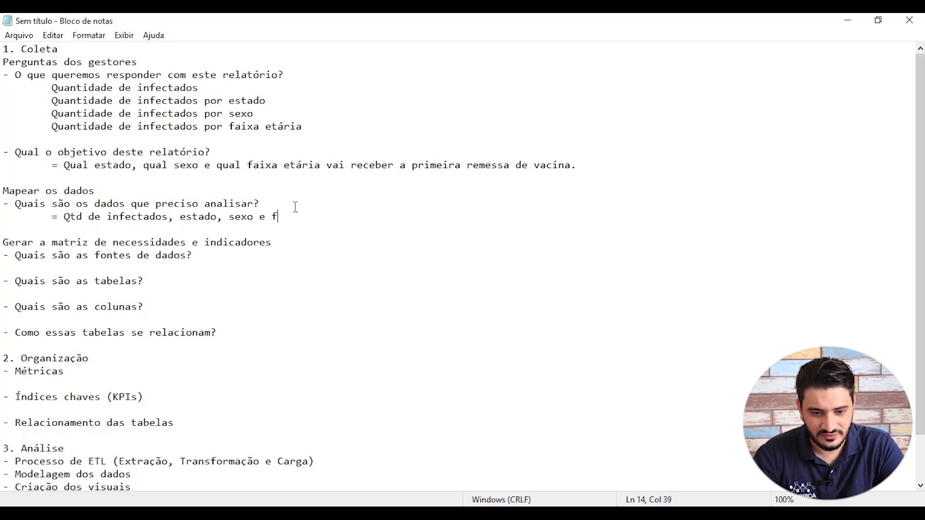
{"action": "type", "text": "aixa etaria"}
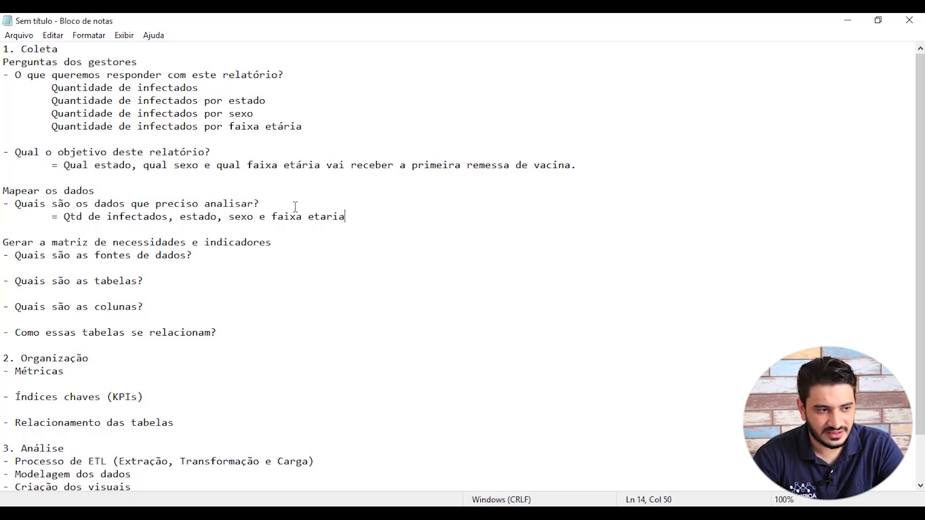
Replace "faixa etaria" with "idade" at the end of the Mapear os dados answer.
{"action": "key", "text": "BackSpace"}
{"action": "key", "text": "BackSpace"}
{"action": "key", "text": "BackSpace"}
{"action": "key", "text": "BackSpace"}
{"action": "key", "text": "BackSpace"}
{"action": "key", "text": "BackSpace"}
{"action": "key", "text": "BackSpace"}
{"action": "key", "text": "BackSpace"}
{"action": "key", "text": "BackSpace"}
{"action": "key", "text": "BackSpace"}
{"action": "key", "text": "BackSpace"}
{"action": "key", "text": "BackSpace"}
{"action": "type", "text": "idade"}
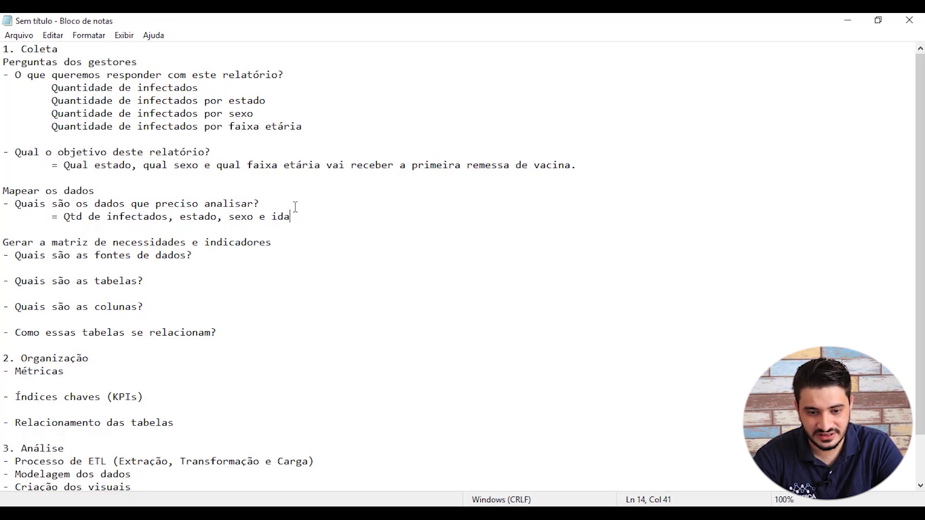
{"action": "key", "text": "Down"}
{"action": "key", "text": "Down"}
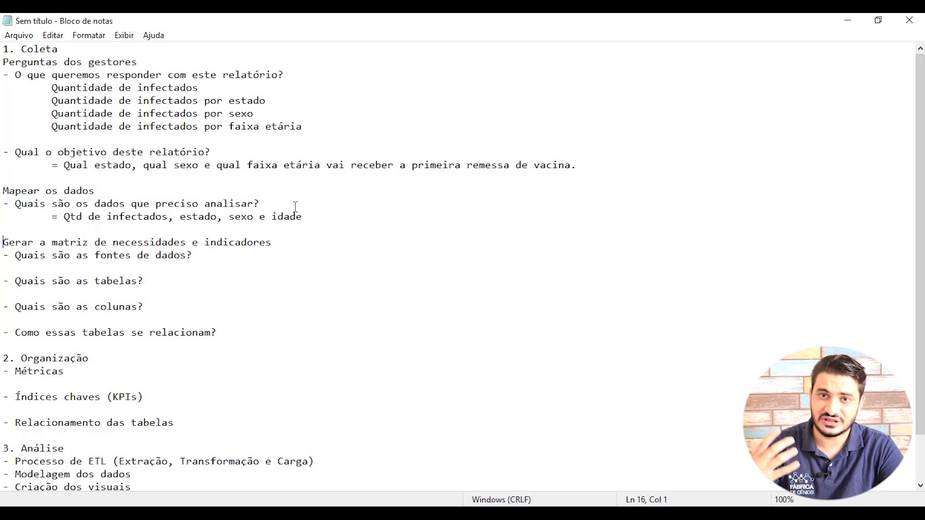
Answer "Quais são as fontes de dados?" with the indented line "= BD que o FG fez".
{"action": "left_click", "coordinate": [244, 259]}
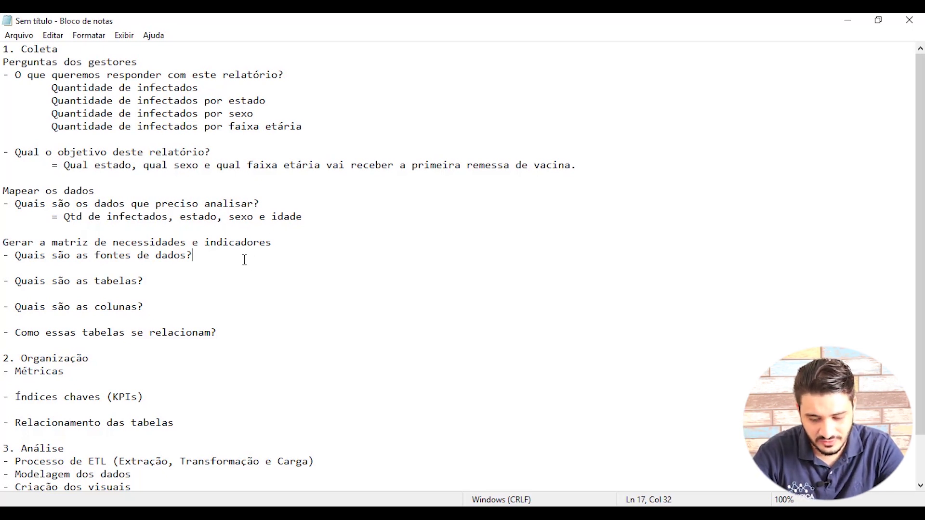
{"action": "key", "text": "Return"}
{"action": "key", "text": "Tab"}
{"action": "type", "text": "= Banc"}
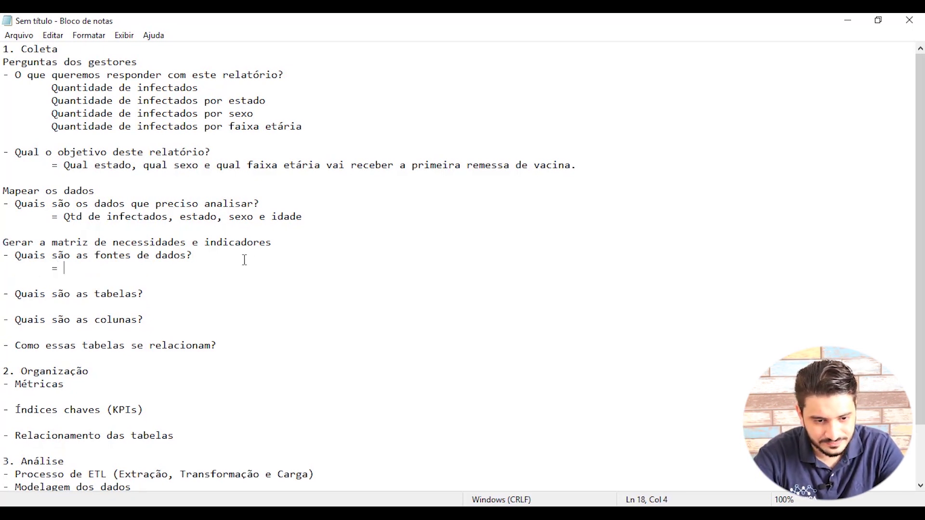
{"action": "key", "text": "BackSpace"}
{"action": "key", "text": "BackSpace"}
{"action": "key", "text": "BackSpace"}
{"action": "type", "text": "D"}
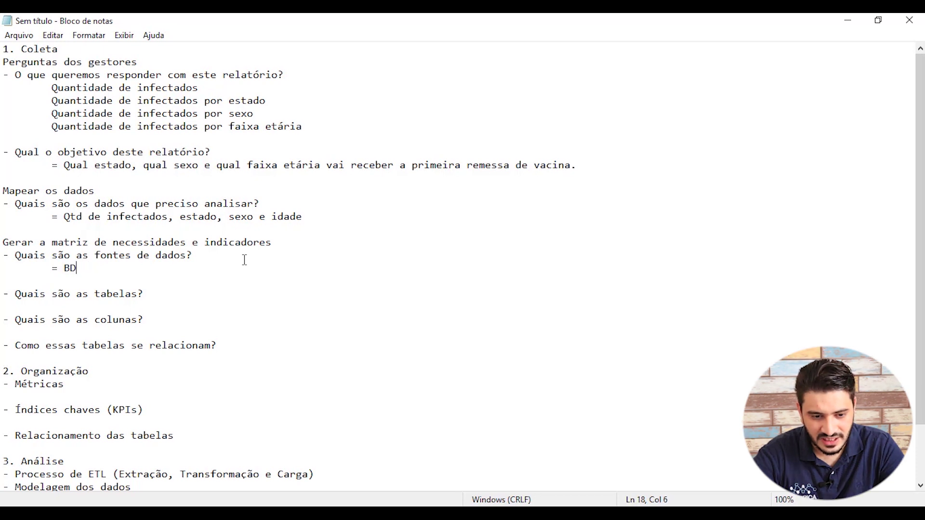
{"action": "type", "text": " que o FG fez"}
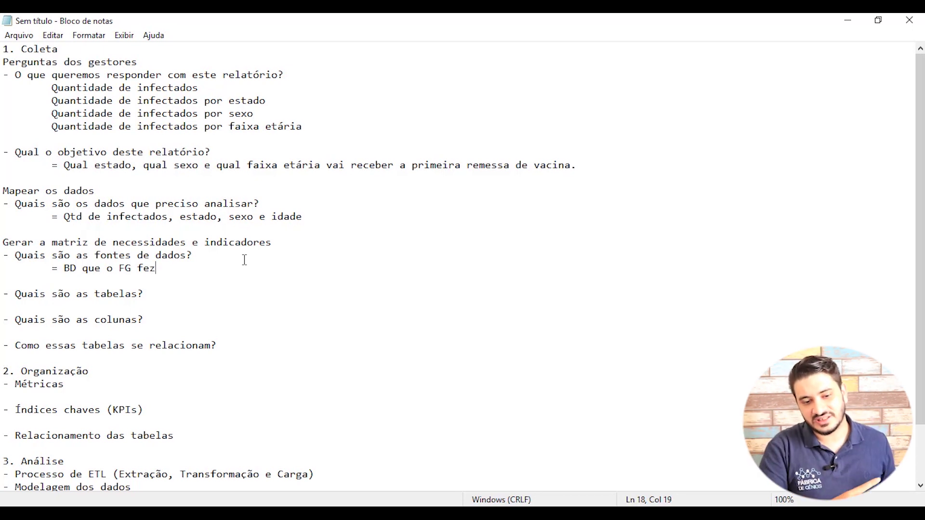
Answer "Quais são as tabelas?" with the indented line "= Estados, Faixa etária e Infectados".
{"action": "left_click", "coordinate": [212, 298]}
{"action": "key", "text": "Return"}
{"action": "key", "text": "Tab"}
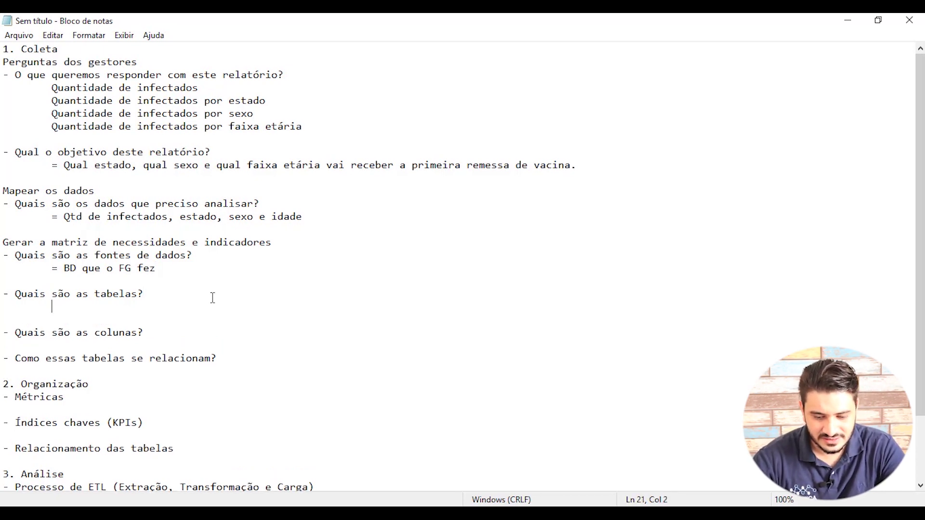
{"action": "type", "text": "= "}
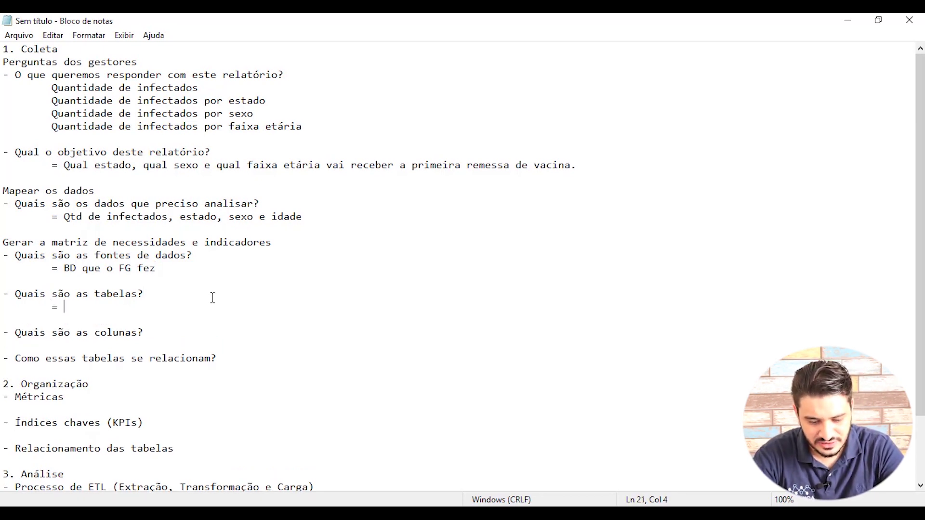
{"action": "type", "text": "Estados, Fai"}
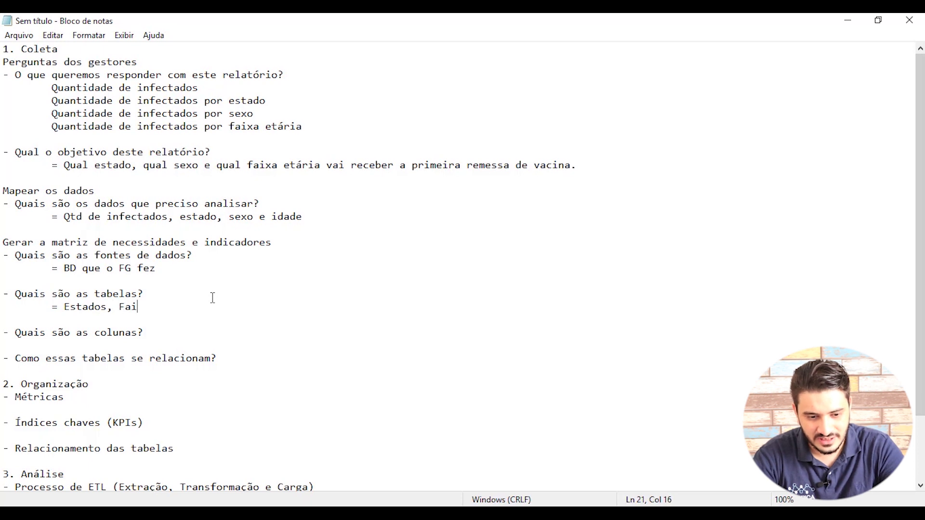
{"action": "type", "text": "xa etária "}
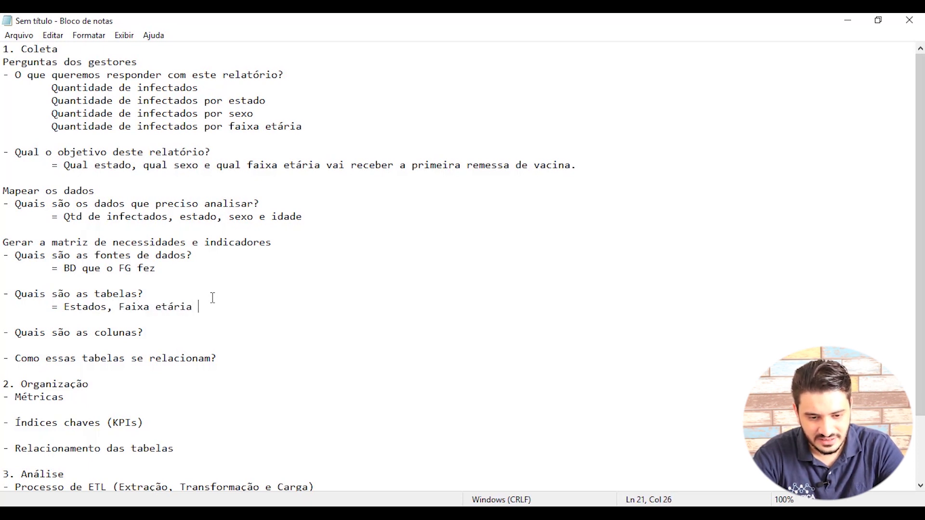
{"action": "type", "text": "e Inf"}
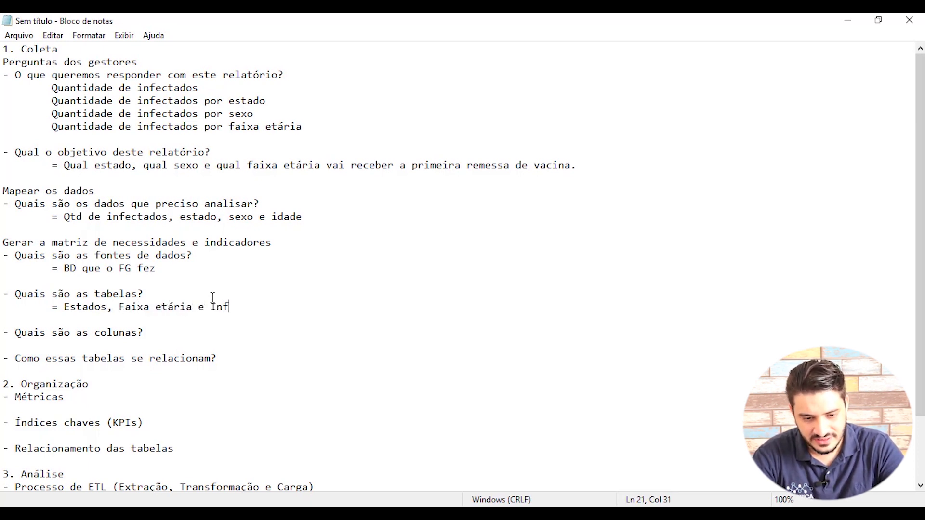
{"action": "type", "text": "ectados"}
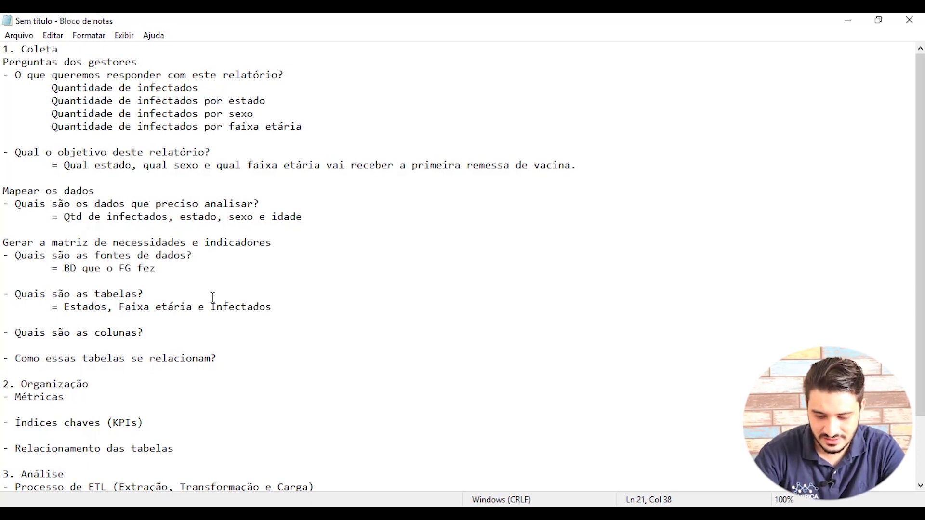
Begin an indented "=" answer under "Quais são as colunas?" and consult the Faixa Etária sheet's headers in the Excel workbook Base de Dados.
{"action": "key", "text": "Down"}
{"action": "key", "text": "Down"}
{"action": "key", "text": "Down"}
{"action": "key", "text": "Tab"}
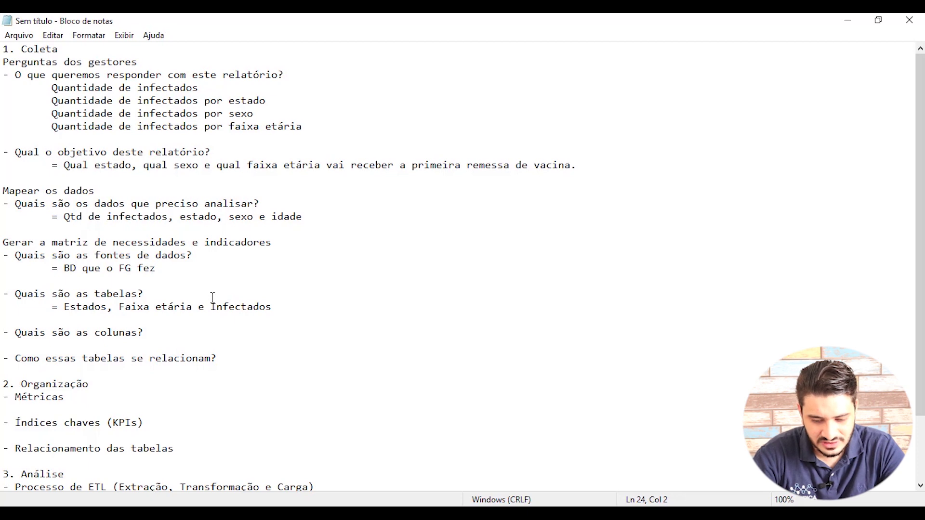
{"action": "type", "text": "="}
{"action": "key", "text": "alt+Tab"}
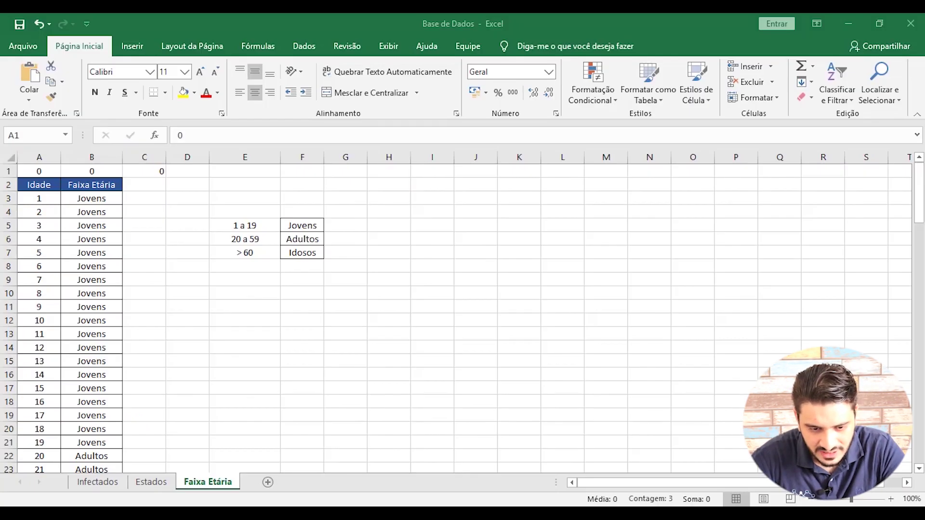
{"action": "key", "text": "shift+Right"}
{"action": "key", "text": "shift+Right"}
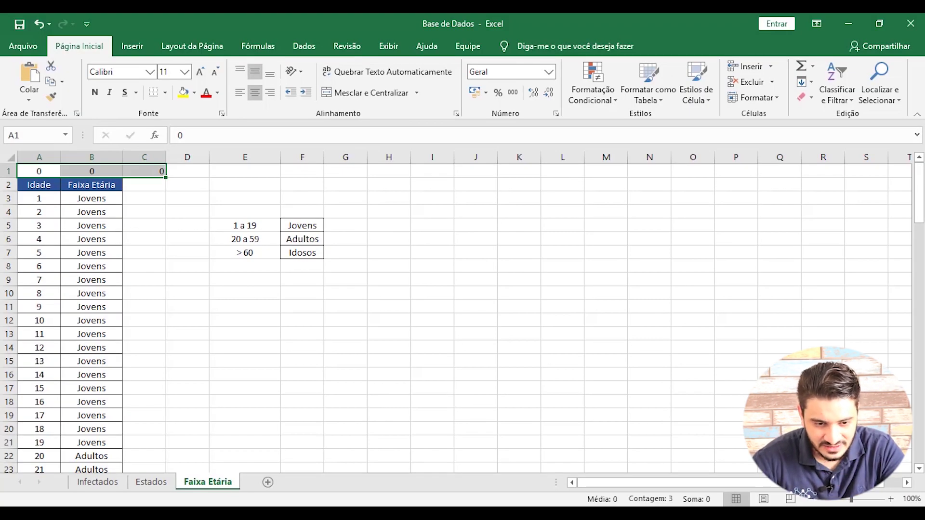
{"action": "key", "text": "alt+Tab"}
{"action": "type", "text": "Idade,"}
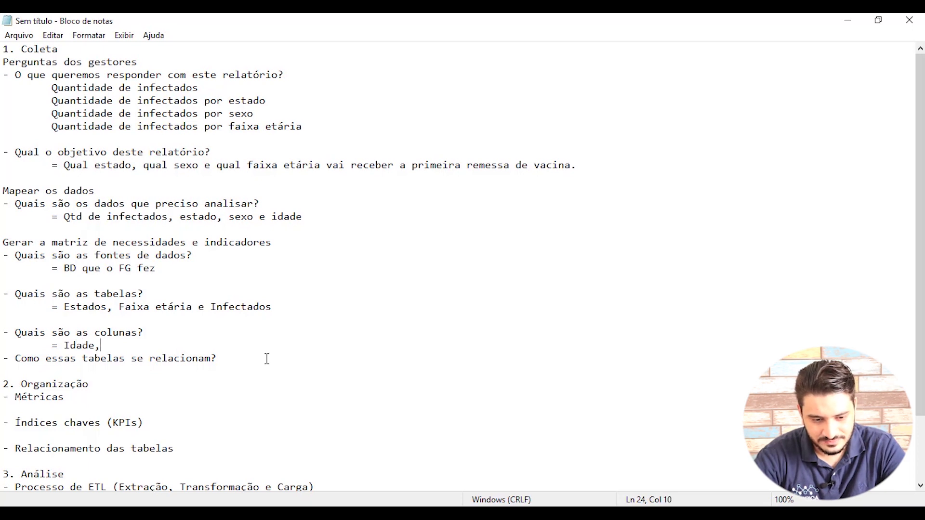
{"action": "key", "text": "BackSpace"}
{"action": "key", "text": "BackSpace"}
{"action": "key", "text": "BackSpace"}
{"action": "key", "text": "BackSpace"}
{"action": "key", "text": "BackSpace"}
{"action": "key", "text": "BackSpace"}
List the columns of the first two tables in the answer as "Estados (estado, sigla) / Faixa etária (idade e faixa etária) /".
{"action": "type", "text": "Estados ("}
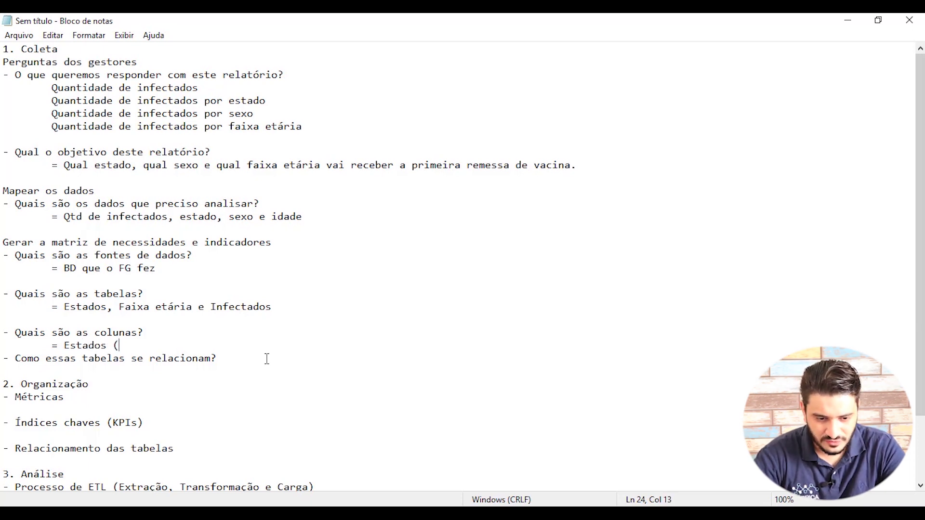
{"action": "type", "text": "esta"}
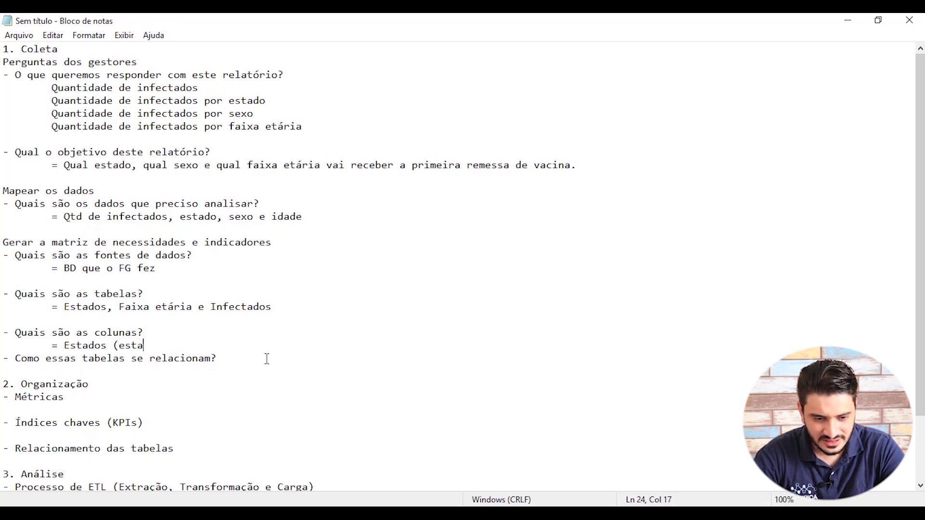
{"action": "type", "text": "do, sigla)"}
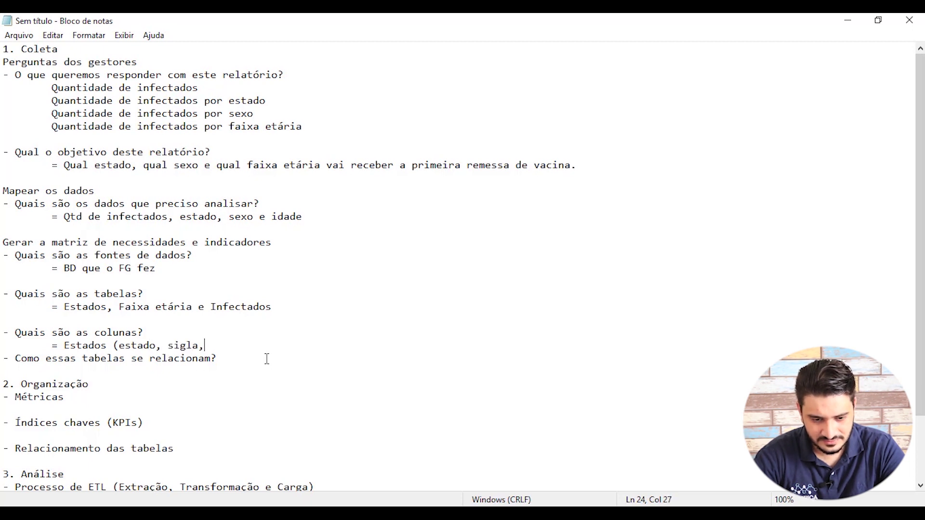
{"action": "type", "text": " / Faix"}
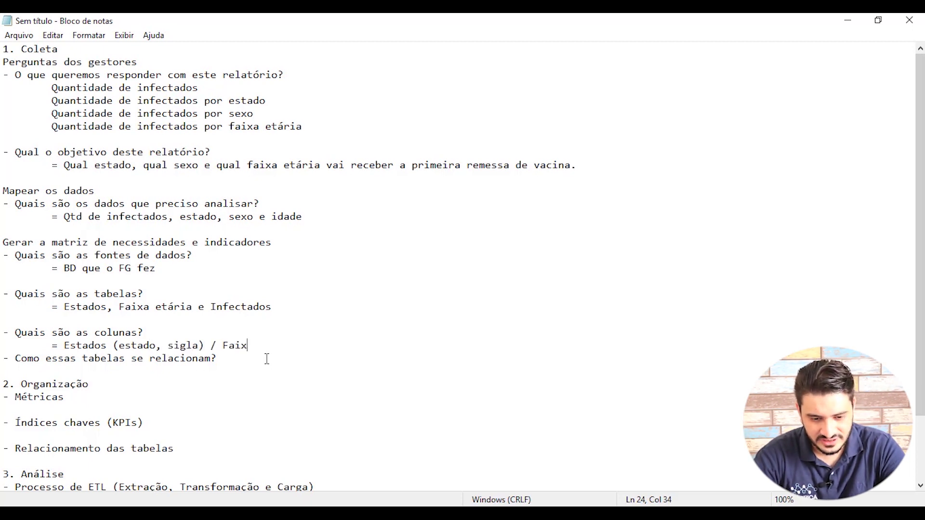
{"action": "type", "text": "a etária ("}
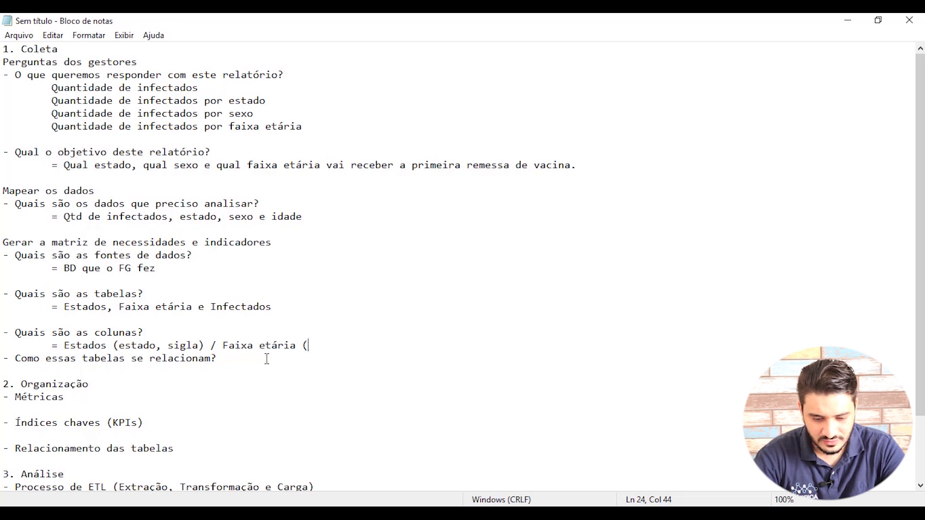
{"action": "type", "text": "idade e f"}
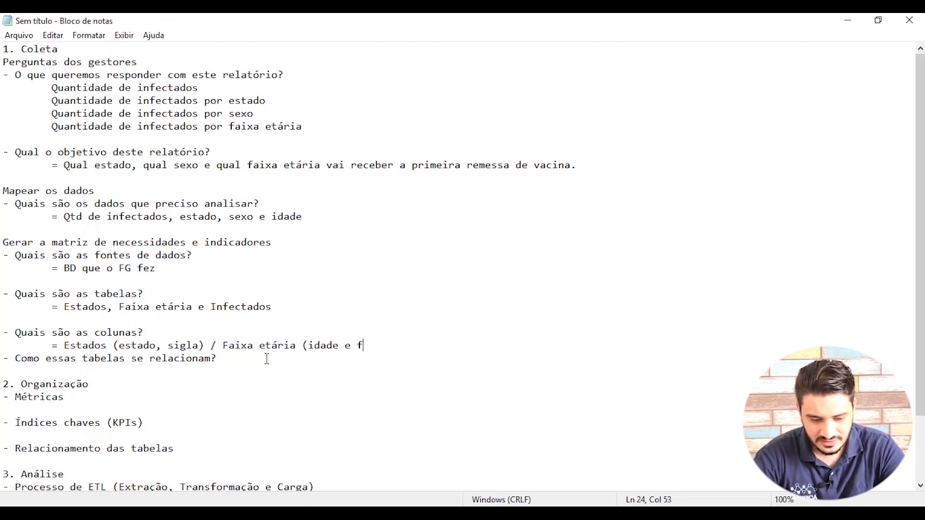
{"action": "type", "text": "aixa et"}
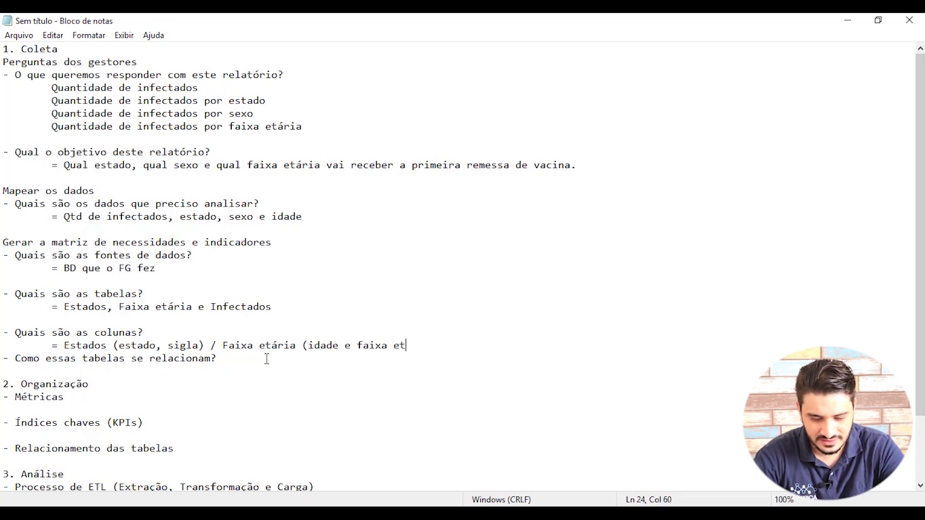
{"action": "type", "text": "ária) / Infe"}
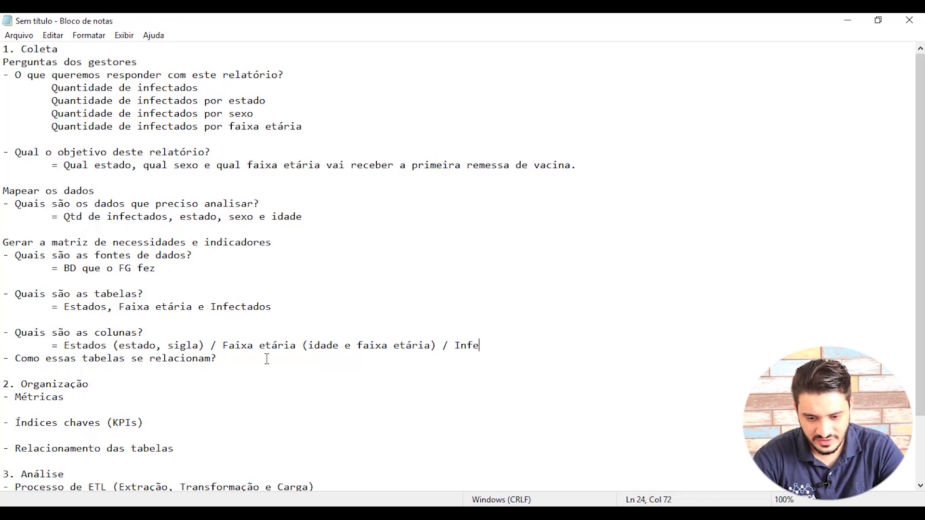
Check the Infectados sheet in Excel, complete the columns answer with "Infectados (Código, sexo, idade e UF)" and add a blank line below.
{"action": "type", "text": "ctados ("}
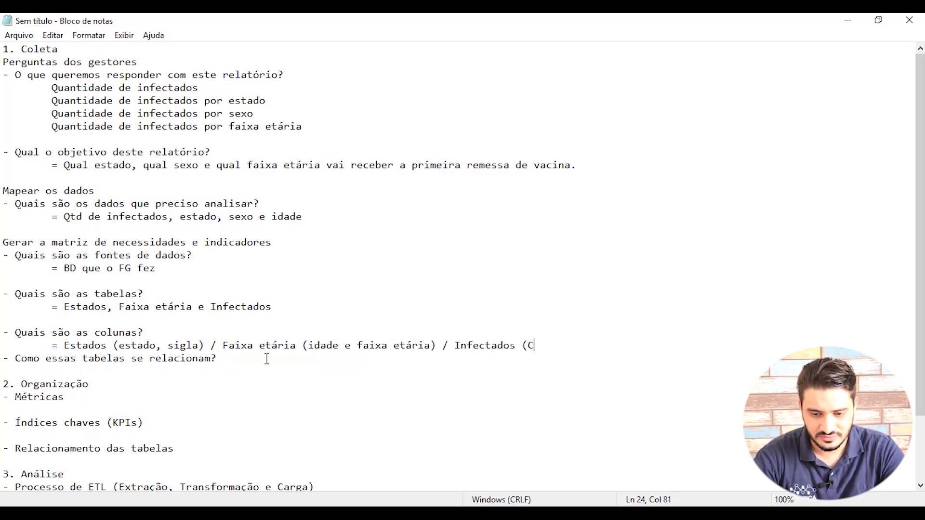
{"action": "type", "text": "Código,"}
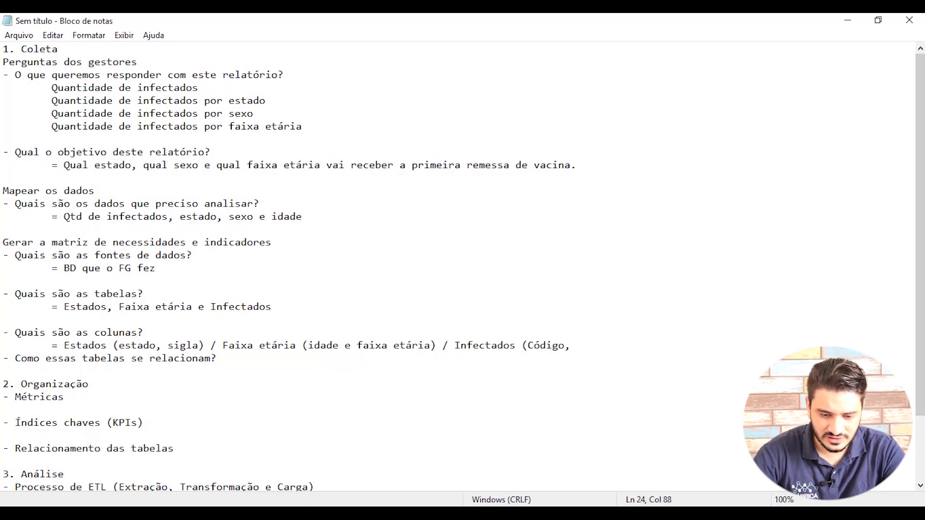
{"action": "key", "text": "alt+Tab"}
{"action": "left_click", "coordinate": [96, 481]}
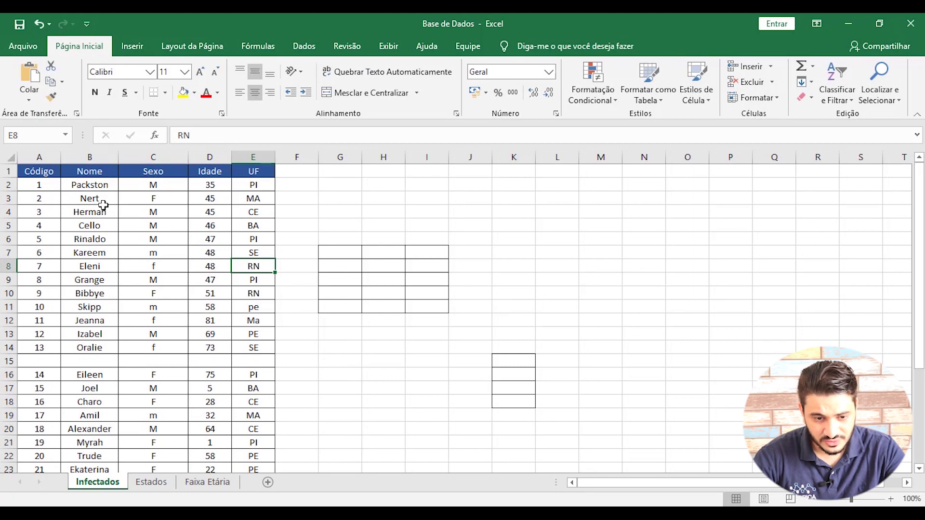
{"action": "left_click", "coordinate": [852, 19]}
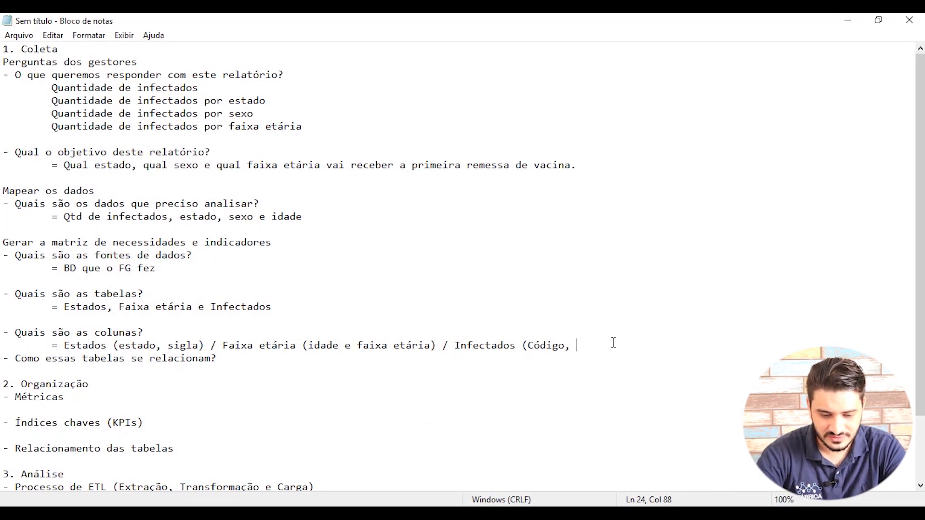
{"action": "type", "text": "sexo, id"}
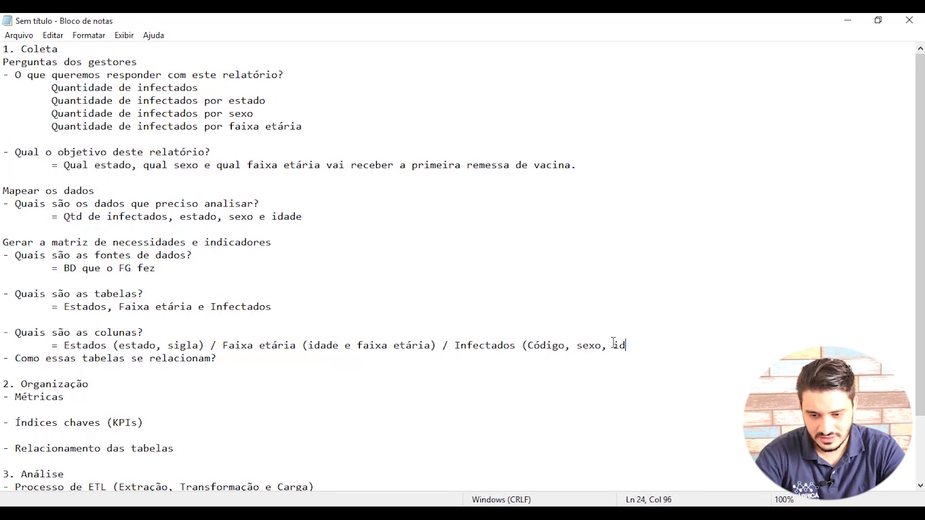
{"action": "type", "text": "ade e UF)"}
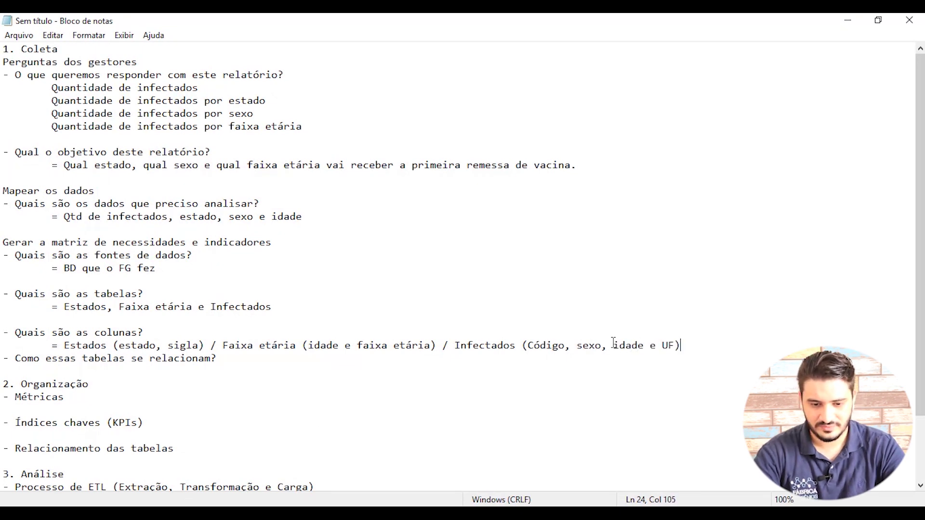
{"action": "key", "text": "Return"}
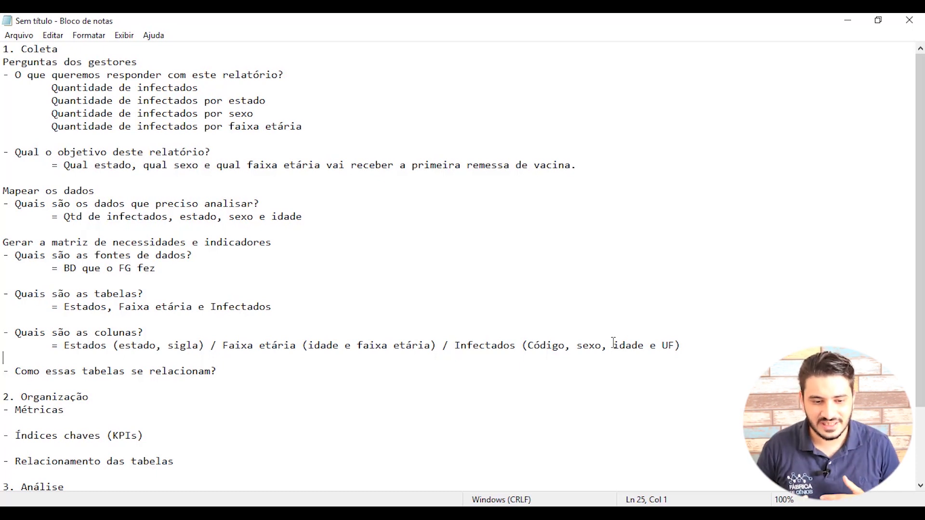
Answer "Como essas tabelas se relacionam?" with the indented line "= Infectados -> Estados ()", keeping a blank line before 2. Organização.
{"action": "left_click", "coordinate": [249, 380]}
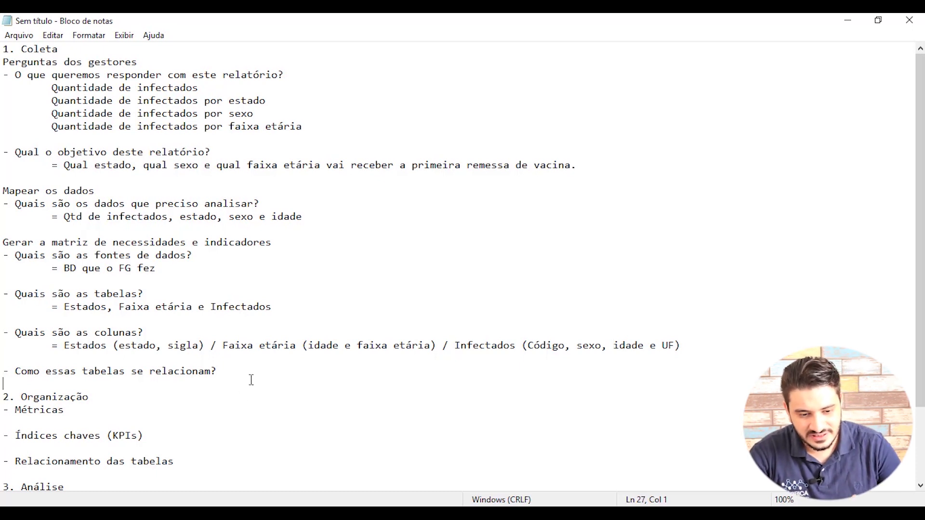
{"action": "key", "text": "Return"}
{"action": "key", "text": "Up"}
{"action": "key", "text": "Tab"}
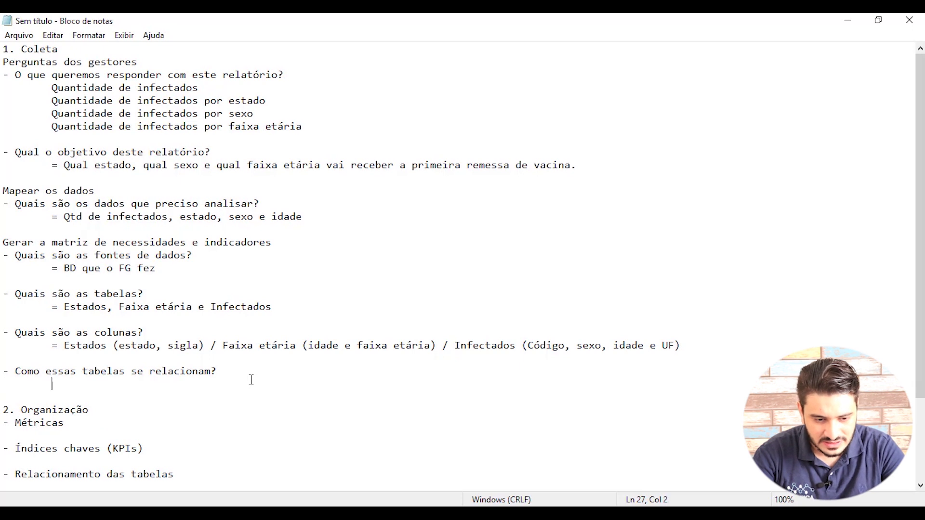
{"action": "type", "text": "= "}
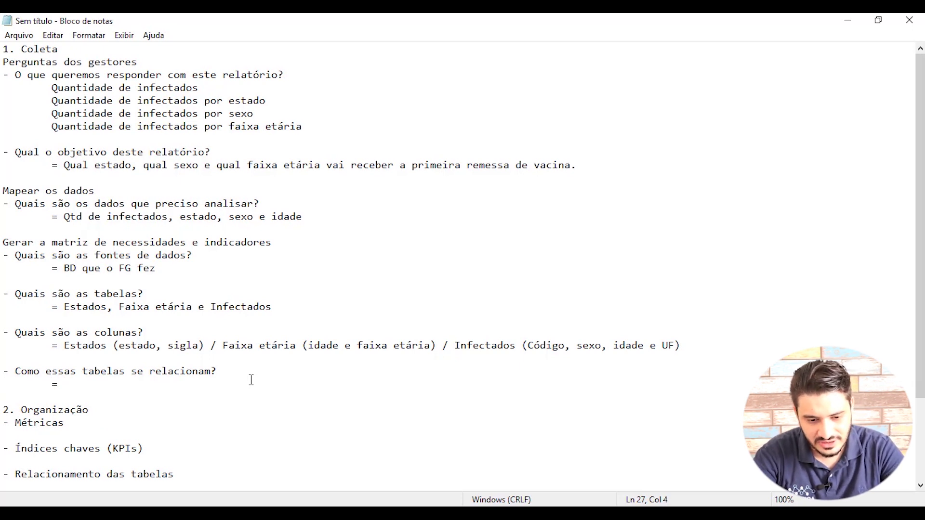
{"action": "type", "text": "Infe"}
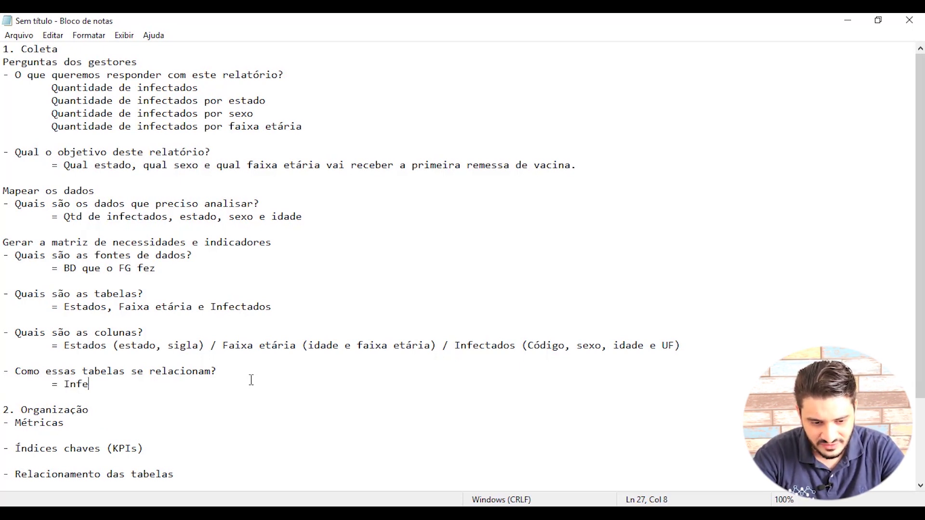
{"action": "type", "text": "ctados "}
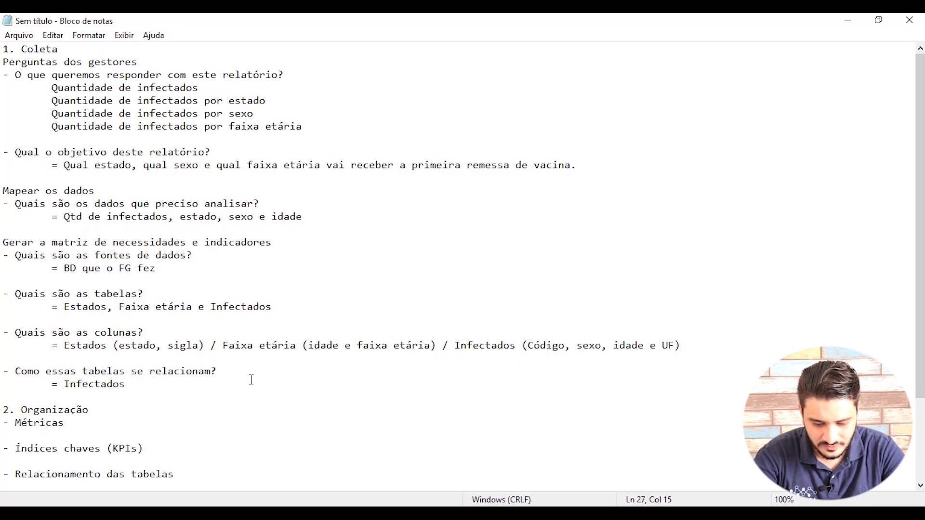
{"action": "type", "text": "-> Estad"}
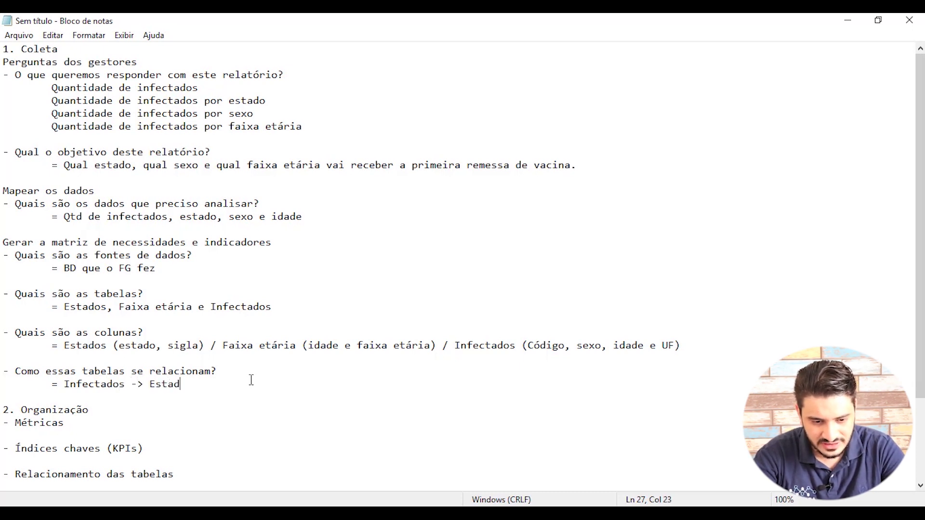
{"action": "type", "text": "os ()"}
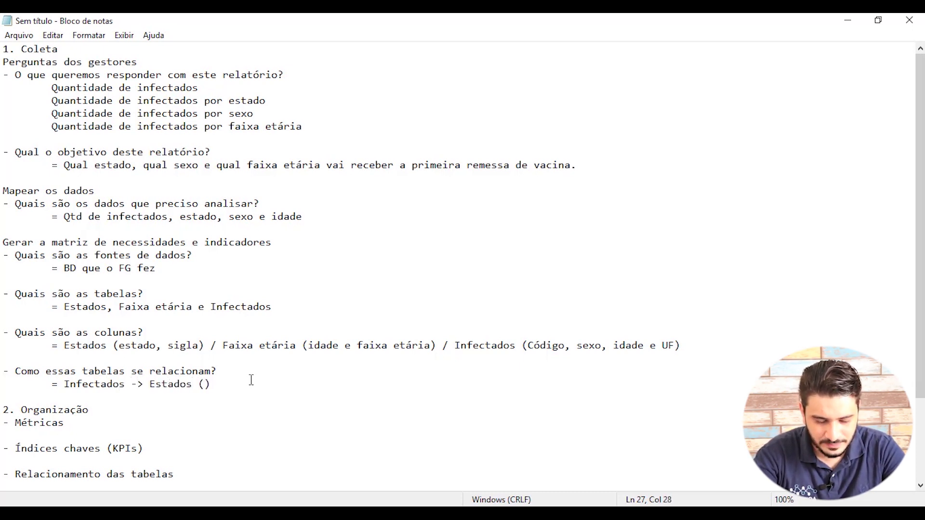
Insert "(UF)" between Infectados and the arrow in the table relationship line.
{"action": "key", "text": "Left"}
{"action": "key", "text": "Left"}
{"action": "key", "text": "Left"}
{"action": "key", "text": "Left"}
{"action": "key", "text": "Left"}
{"action": "key", "text": "Left"}
{"action": "key", "text": "Left"}
{"action": "key", "text": "Left"}
{"action": "key", "text": "Left"}
{"action": "key", "text": "Left"}
{"action": "key", "text": "Left"}
{"action": "key", "text": "Left"}
{"action": "key", "text": "Left"}
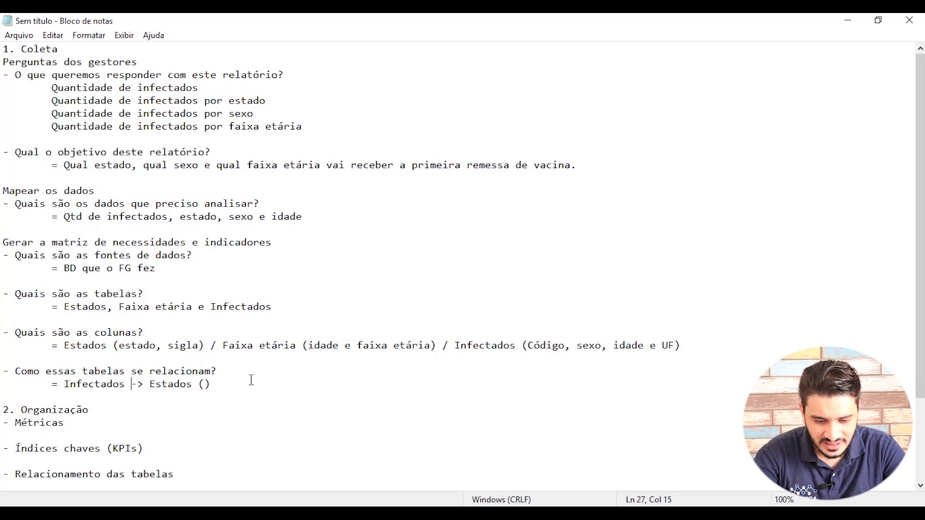
{"action": "type", "text": "()"}
{"action": "key", "text": "Left"}
{"action": "key", "text": "Right"}
{"action": "key", "text": "Left"}
{"action": "key", "text": "Left"}
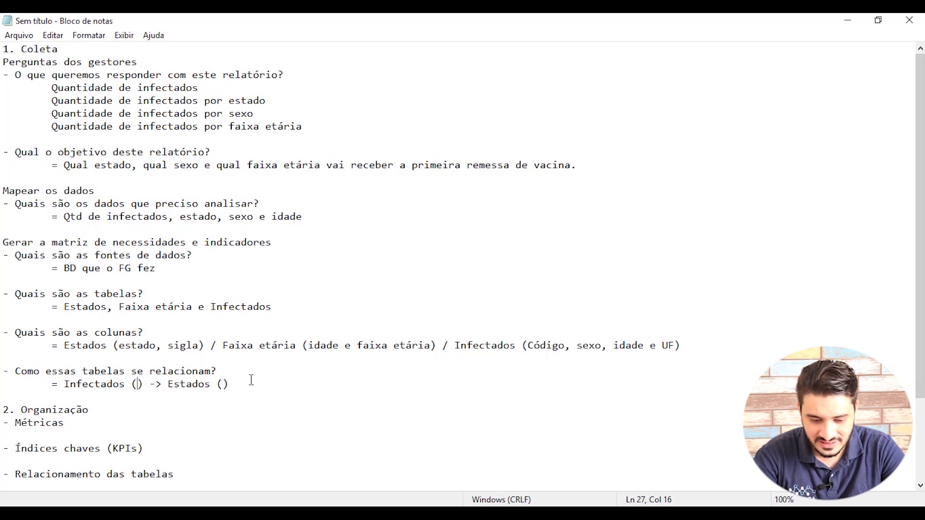
{"action": "type", "text": "UF"}
Fill the empty parentheses after Estados with "sigla" in the first table relationship line.
{"action": "key", "text": "Right"}
{"action": "key", "text": "Right"}
{"action": "key", "text": "Right"}
{"action": "key", "text": "Right"}
{"action": "key", "text": "Right"}
{"action": "key", "text": "Right"}
{"action": "key", "text": "Right"}
{"action": "key", "text": "Right"}
{"action": "key", "text": "Right"}
{"action": "key", "text": "Right"}
{"action": "key", "text": "Right"}
{"action": "key", "text": "Right"}
{"action": "key", "text": "Right"}
{"action": "key", "text": "Right"}
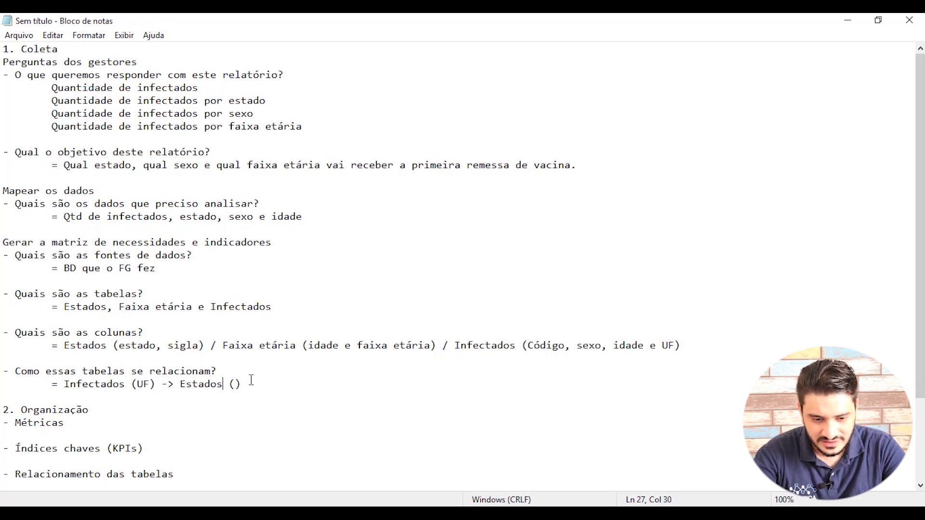
{"action": "type", "text": "sigla"}
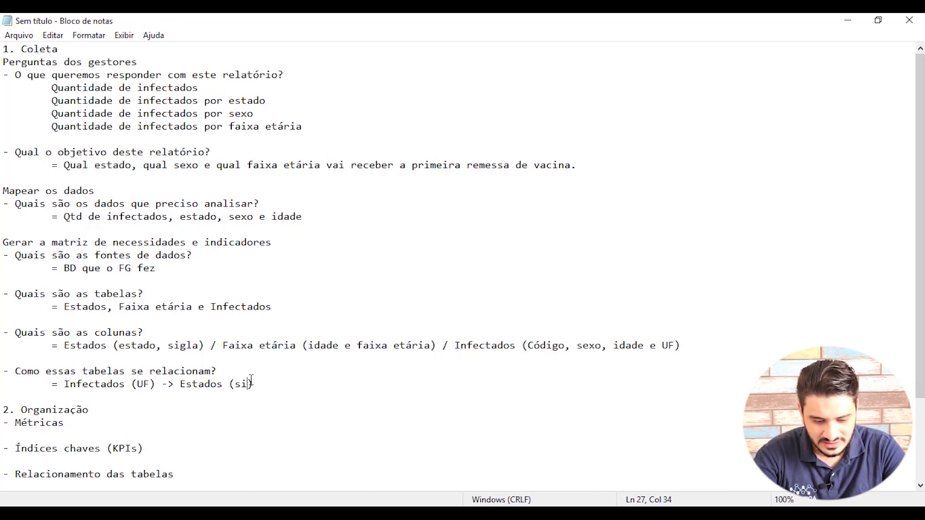
{"action": "key", "text": "Right"}
{"action": "key", "text": "Right"}
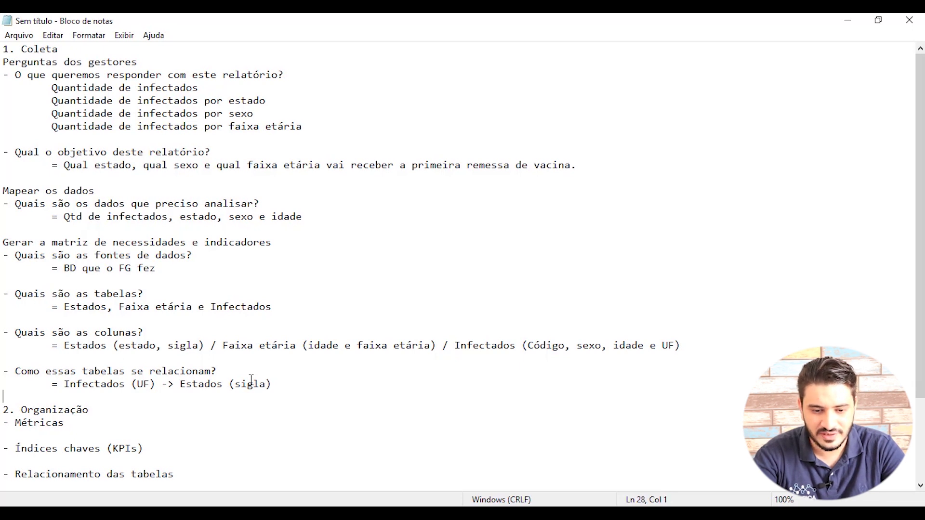
Add a second indented relationship line reading "= Infectados (idade) -> Faixa etária (idade)" under the first one.
{"action": "key", "text": "Left"}
{"action": "key", "text": "Return"}
{"action": "key", "text": "Tab"}
{"action": "type", "text": "= "}
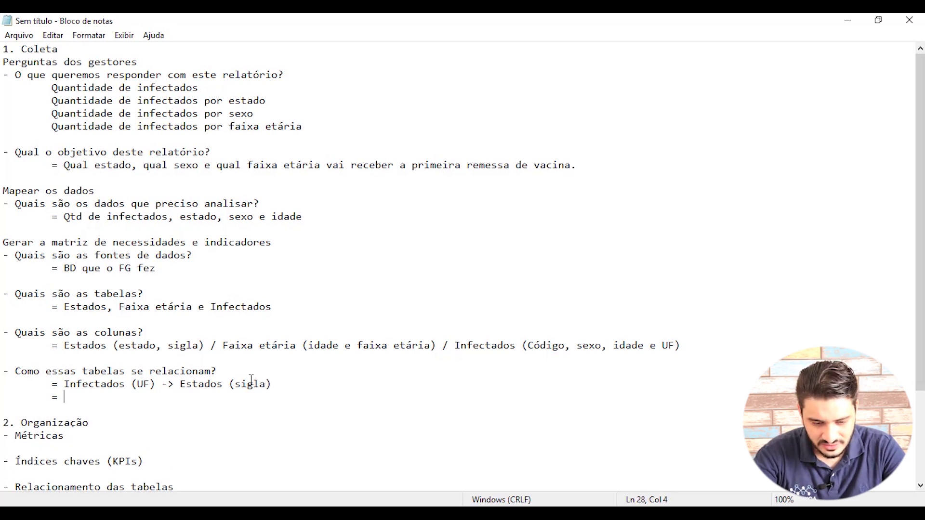
{"action": "type", "text": "Infectados"}
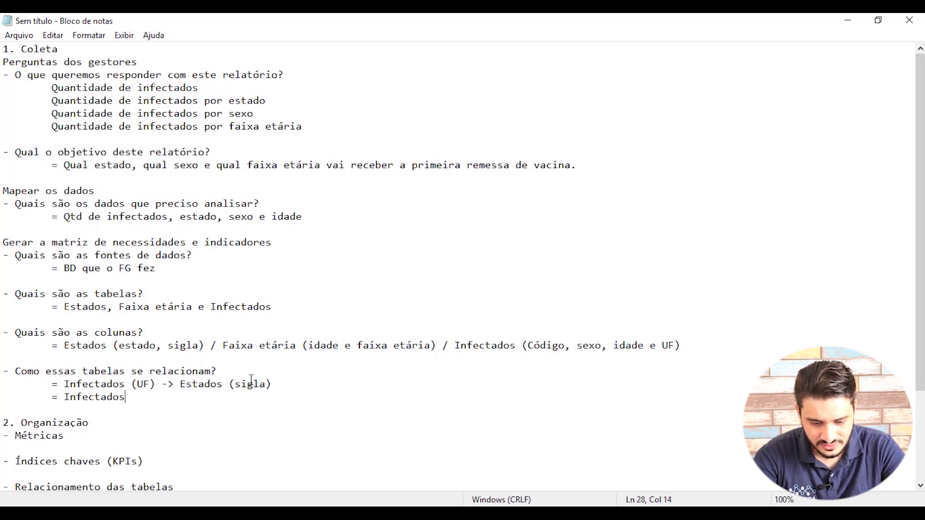
{"action": "type", "text": " (idade) "}
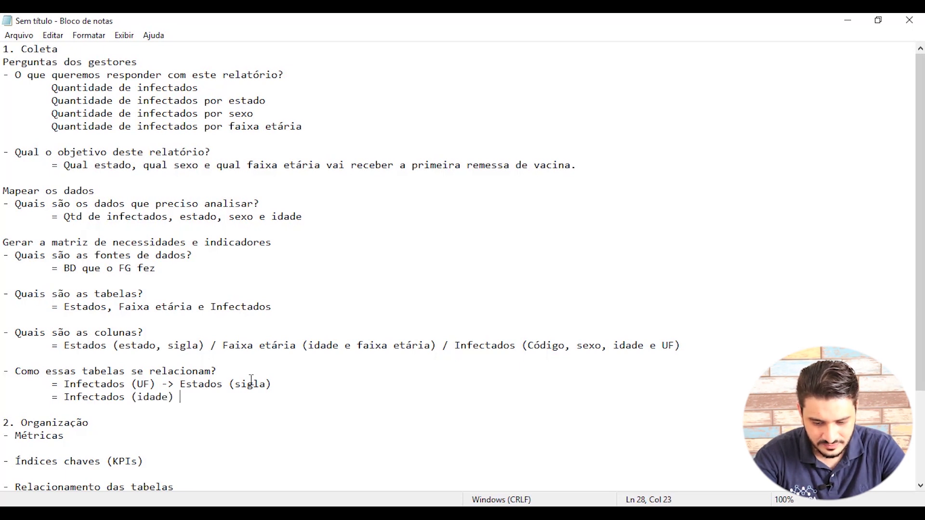
{"action": "type", "text": "-> F"}
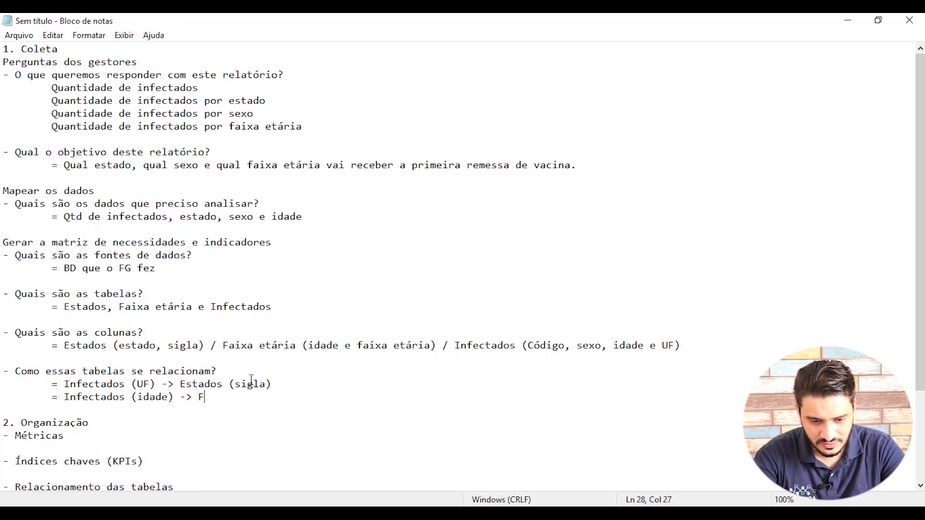
{"action": "type", "text": "aixa etári"}
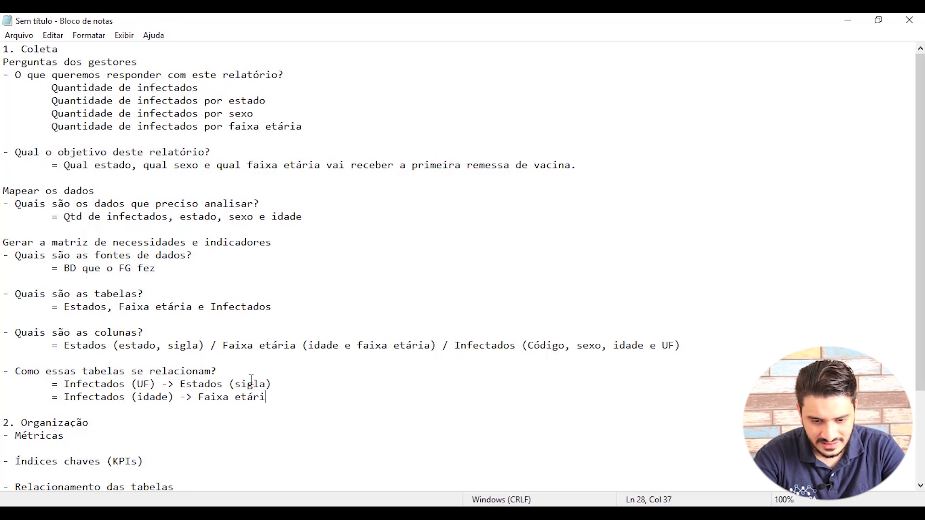
{"action": "type", "text": "a (idade)"}
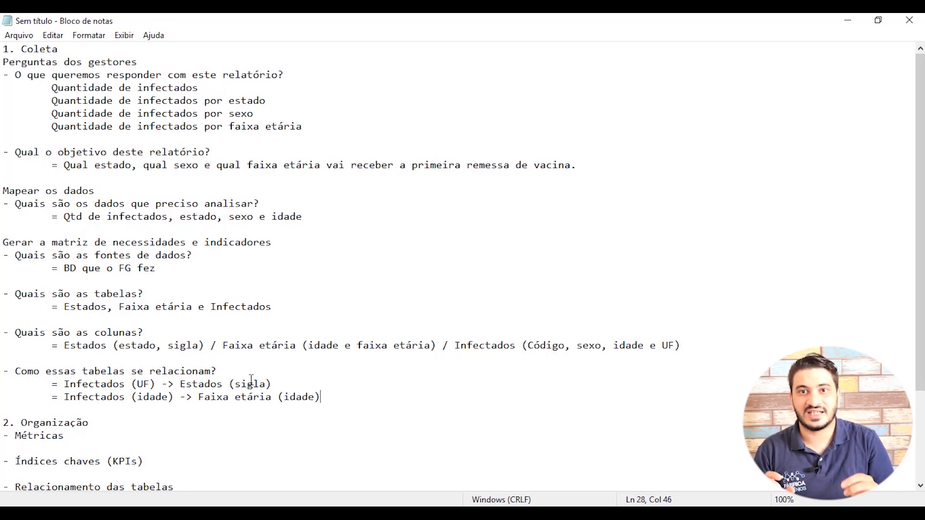
{"action": "left_click", "coordinate": [310, 418]}
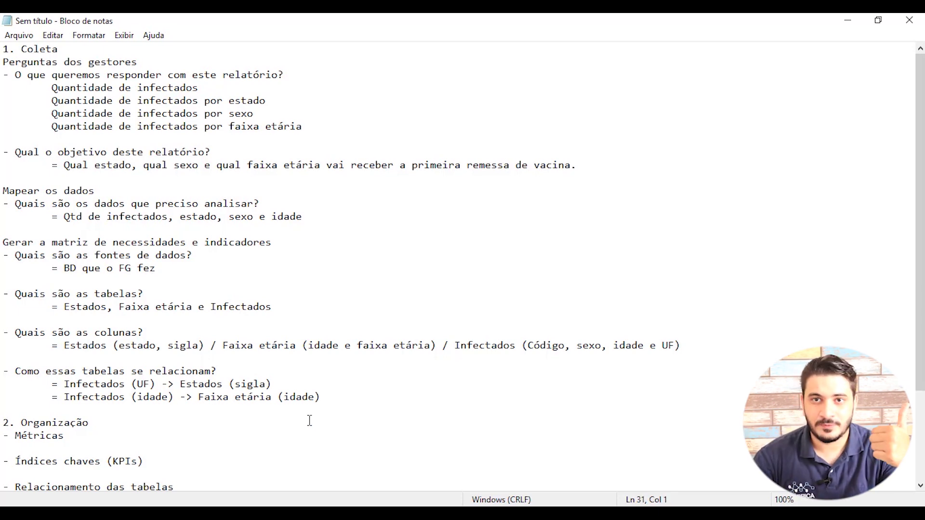
{"action": "left_click_drag", "start_coordinate": [384, 400], "coordinate": [4, 63]}
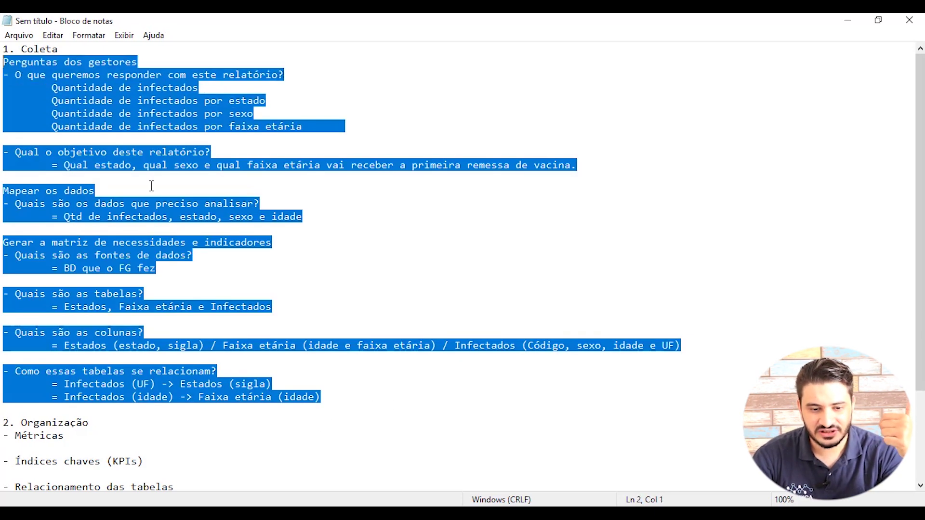
{"action": "left_click", "coordinate": [169, 193]}
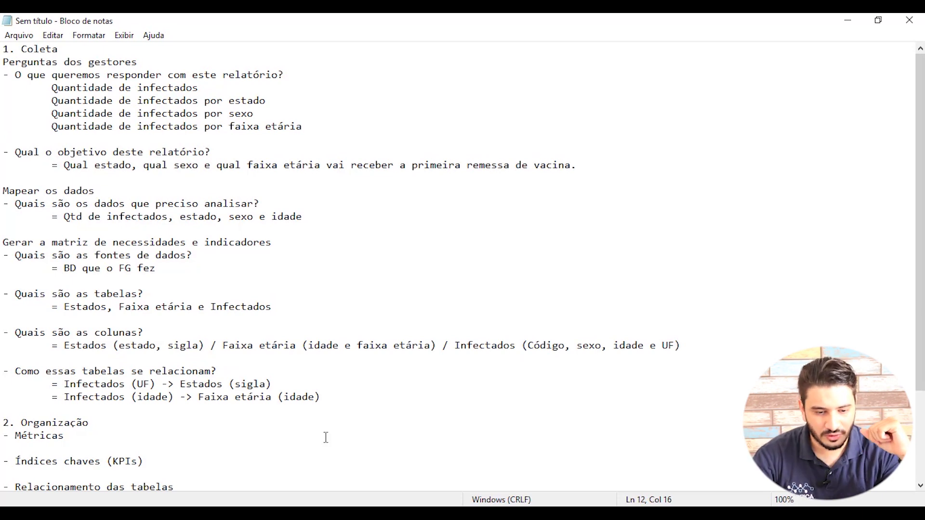
Add the indented answer "= Quantidade de Infectados" under Métricas in the 2. Organização section.
{"action": "scroll", "coordinate": [326, 438], "scroll_direction": "down", "scroll_amount": 3}
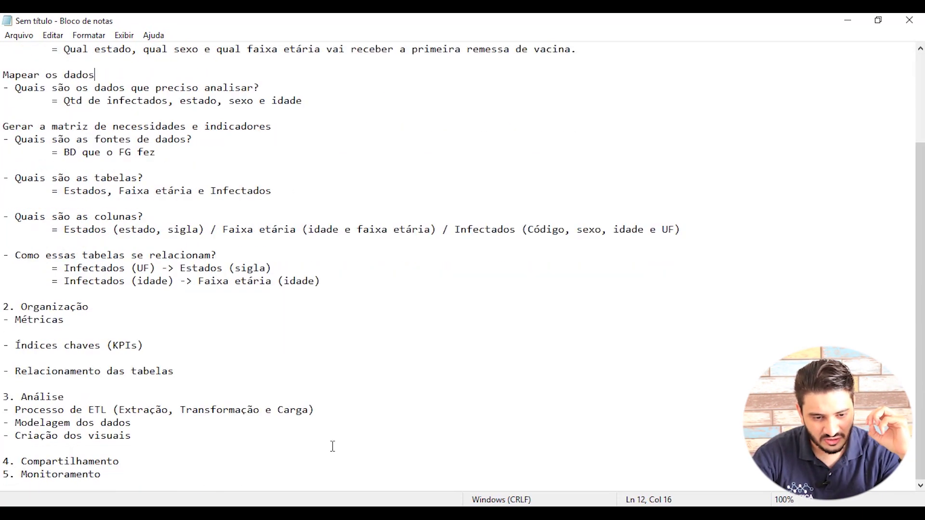
{"action": "left_click", "coordinate": [89, 322]}
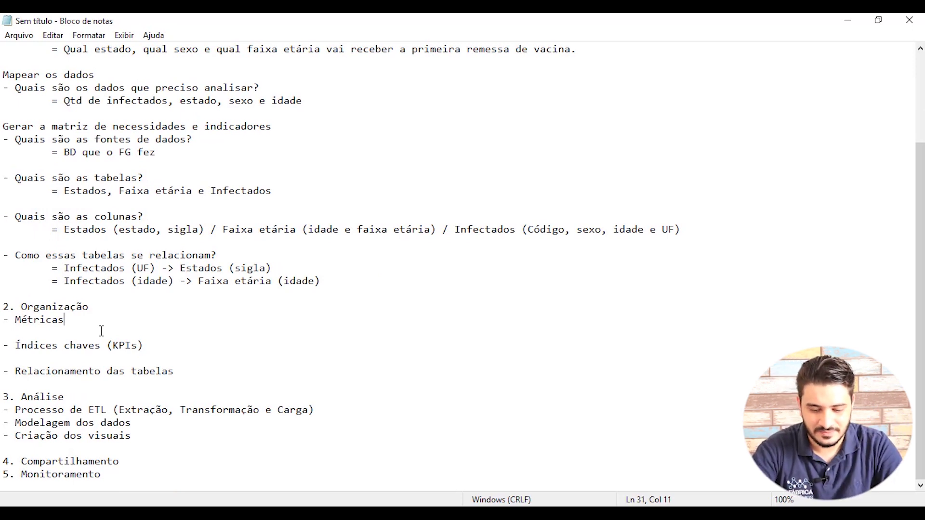
{"action": "key", "text": "Return"}
{"action": "key", "text": "Tab"}
{"action": "type", "text": "="}
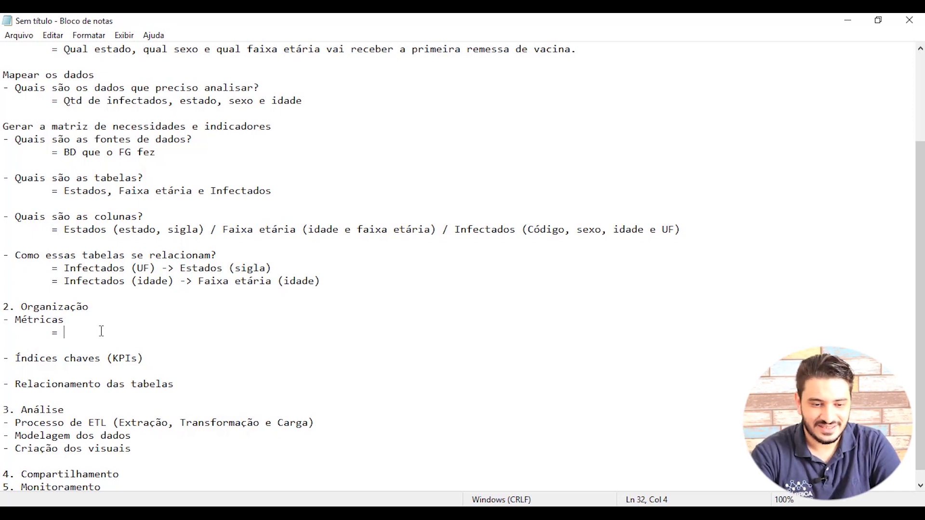
{"action": "type", "text": "Quantidade de"}
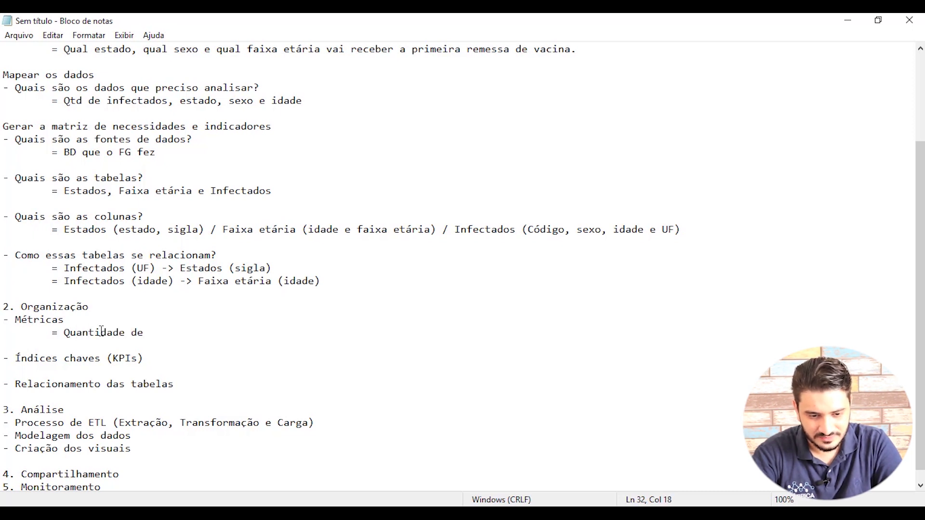
{"action": "type", "text": " Infectados"}
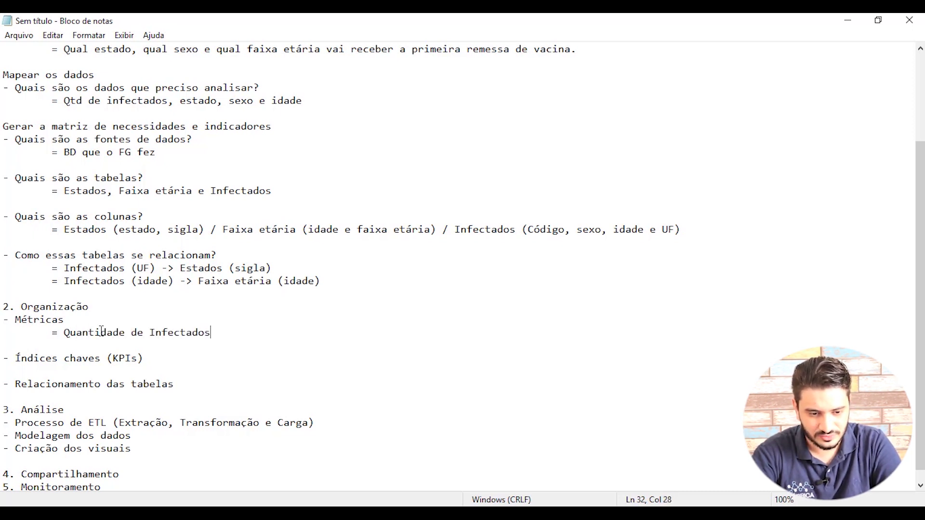
Answer Índices chaves (KPIs) with the indented line "= Não", keeping a blank line below it.
{"action": "key", "text": "Down"}
{"action": "key", "text": "Down"}
{"action": "key", "text": "Down"}
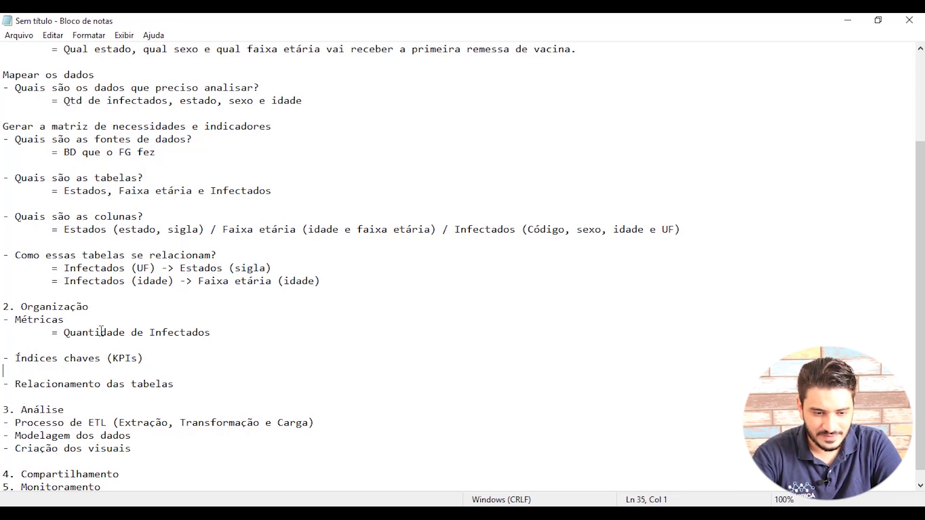
{"action": "key", "text": "Tab"}
{"action": "type", "text": "= Não"}
{"action": "key", "text": "Return"}
Copy the two relationship lines from "Como essas tabelas se relacionam?" and paste them indented under Relacionamento das tabelas, keeping a blank line before 3. Análise.
{"action": "key", "text": "Down"}
{"action": "key", "text": "Down"}
{"action": "key", "text": "Return"}
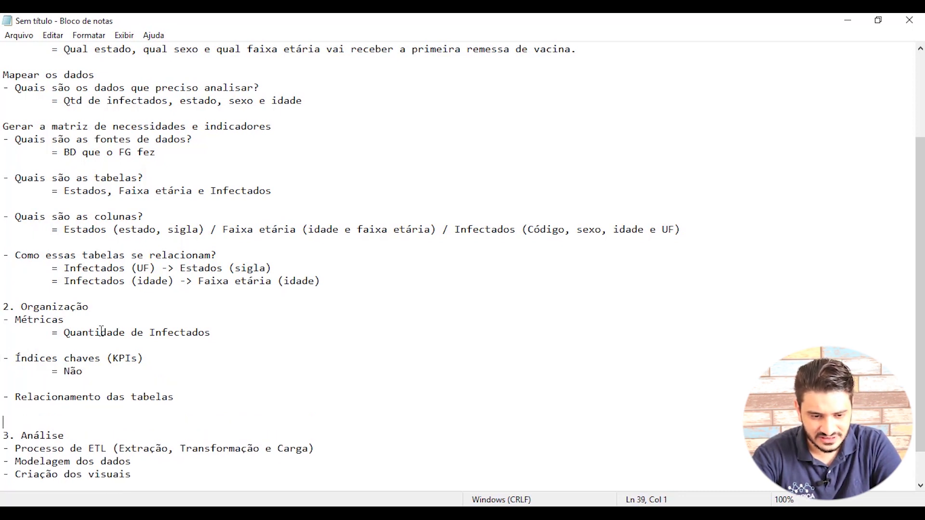
{"action": "key", "text": "Up"}
{"action": "key", "text": "Tab"}
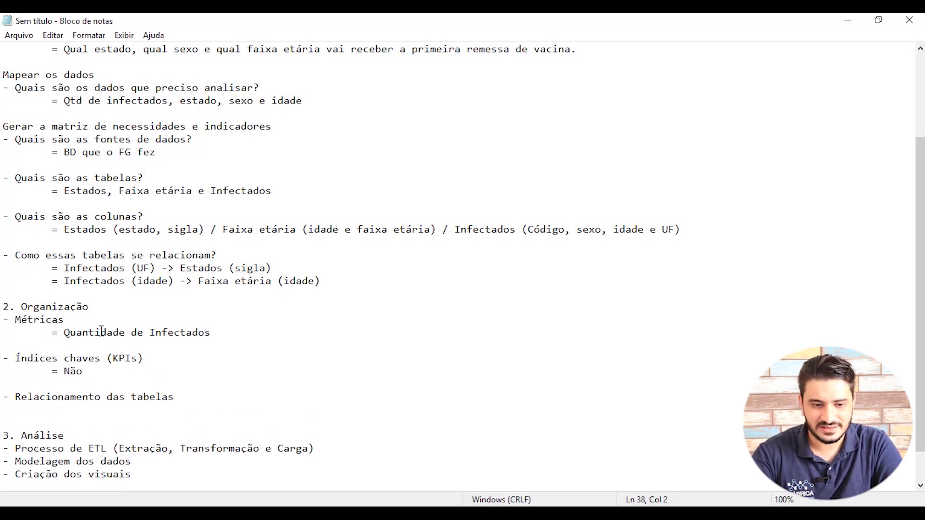
{"action": "left_click_drag", "start_coordinate": [52, 268], "coordinate": [340, 282]}
{"action": "key", "text": "ctrl+c"}
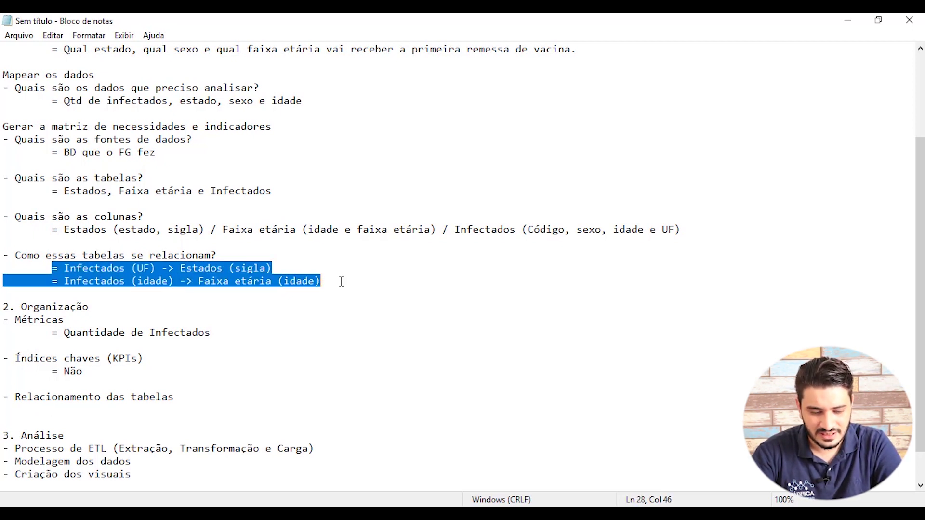
{"action": "left_click", "coordinate": [166, 407]}
{"action": "key", "text": "ctrl+v"}
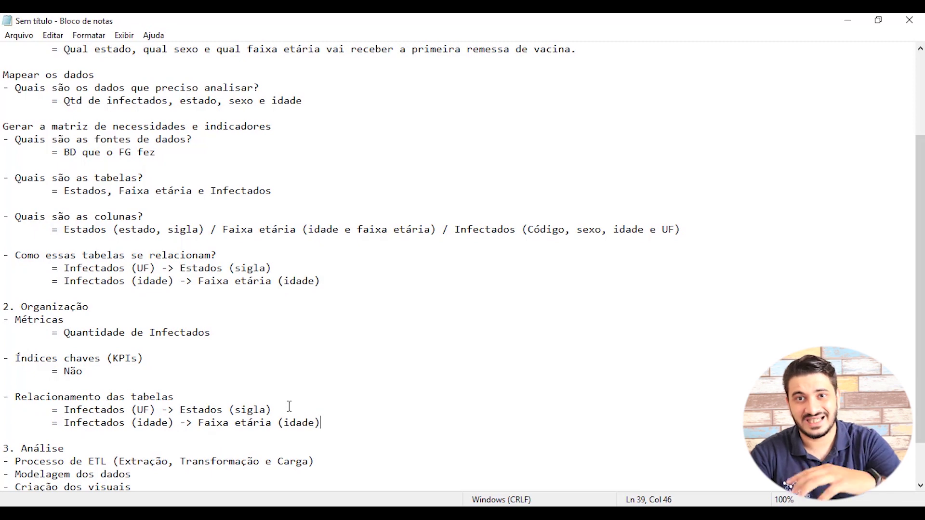
{"action": "scroll", "coordinate": [289, 407], "scroll_direction": "down", "scroll_amount": 2}
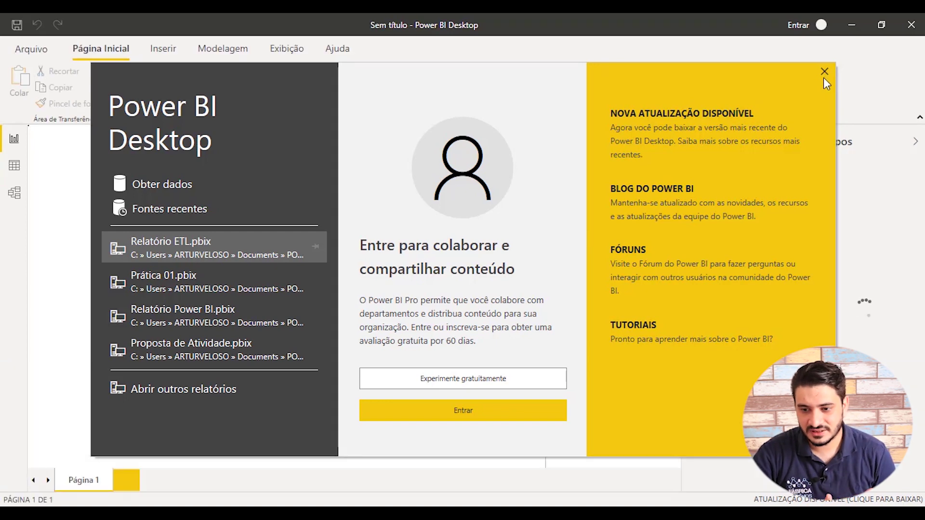
In Power BI Desktop, dismiss the start screen and save the blank report as "Relatório ETL YouTube" in the Aula 03 folder.
{"action": "left_click", "coordinate": [823, 73]}
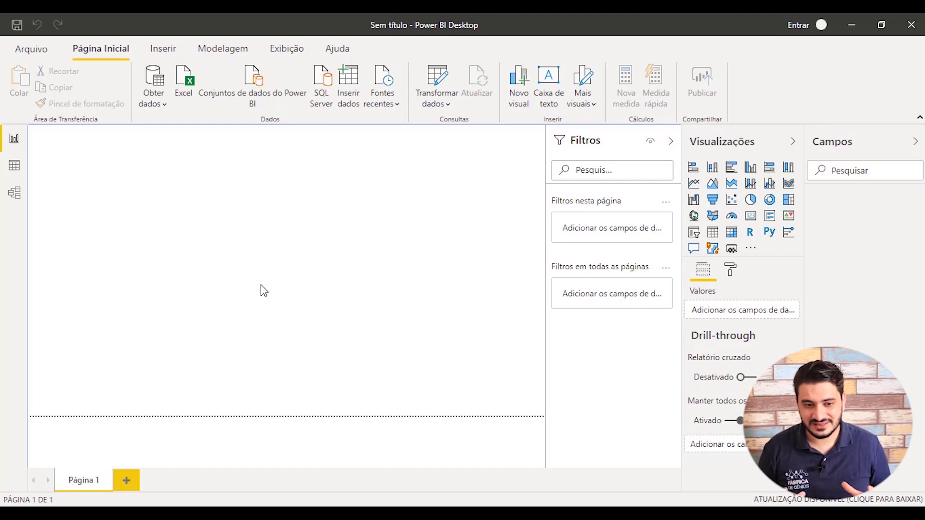
{"action": "left_click", "coordinate": [29, 50]}
{"action": "left_click", "coordinate": [56, 136]}
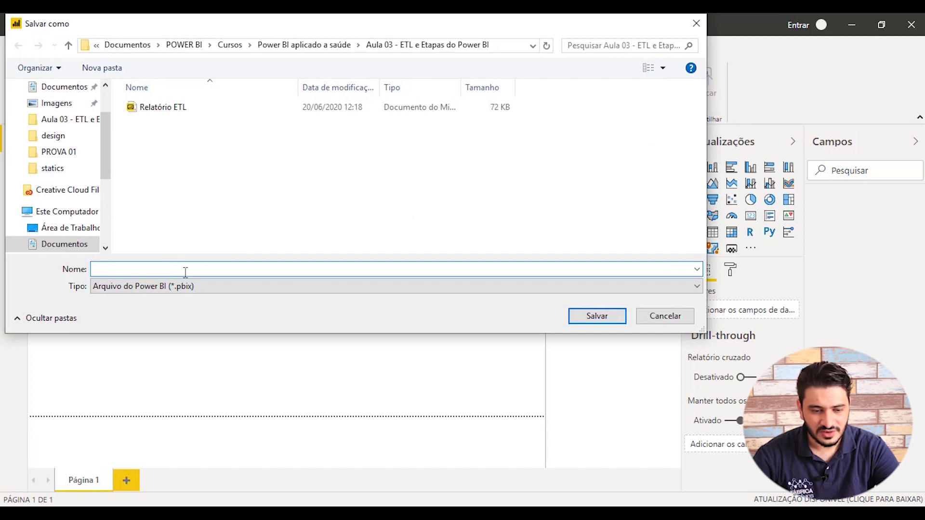
{"action": "left_click", "coordinate": [182, 110]}
{"action": "left_click", "coordinate": [188, 268]}
{"action": "left_click", "coordinate": [191, 268]}
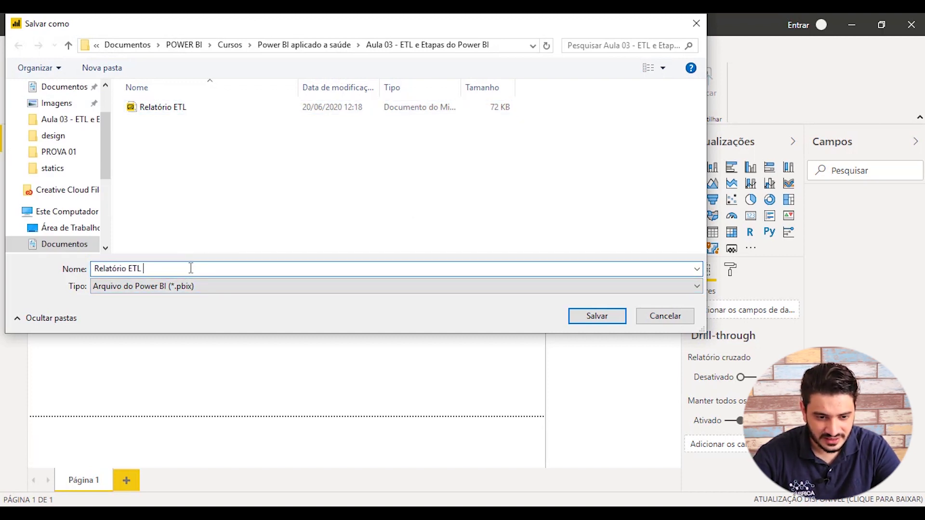
{"action": "type", "text": "YouT"}
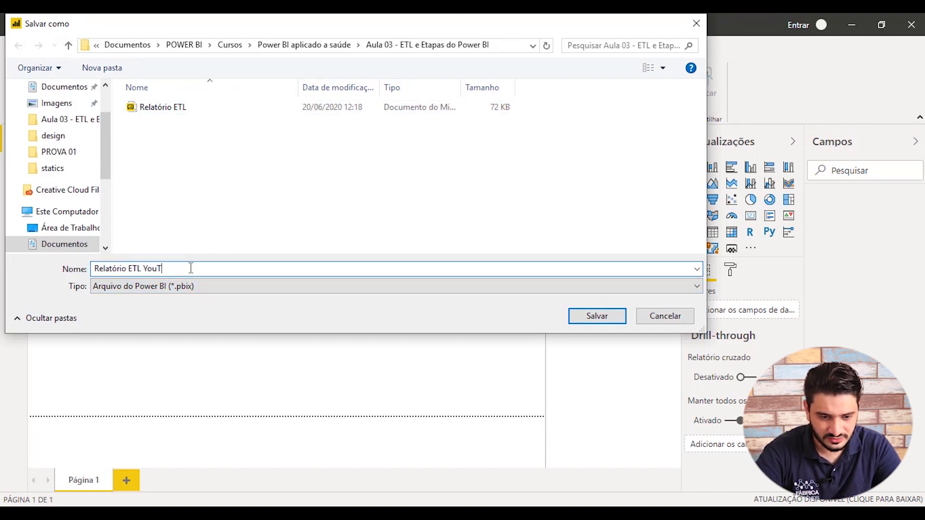
{"action": "type", "text": "ube"}
{"action": "key", "text": "Return"}
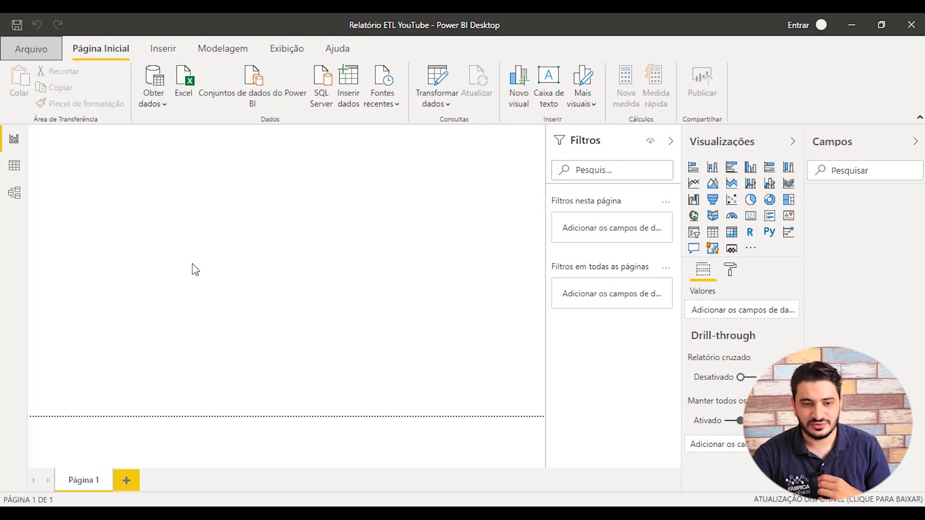
Get data from an Excel source and connect to the Base de Dados workbook.
{"action": "left_click", "coordinate": [159, 79]}
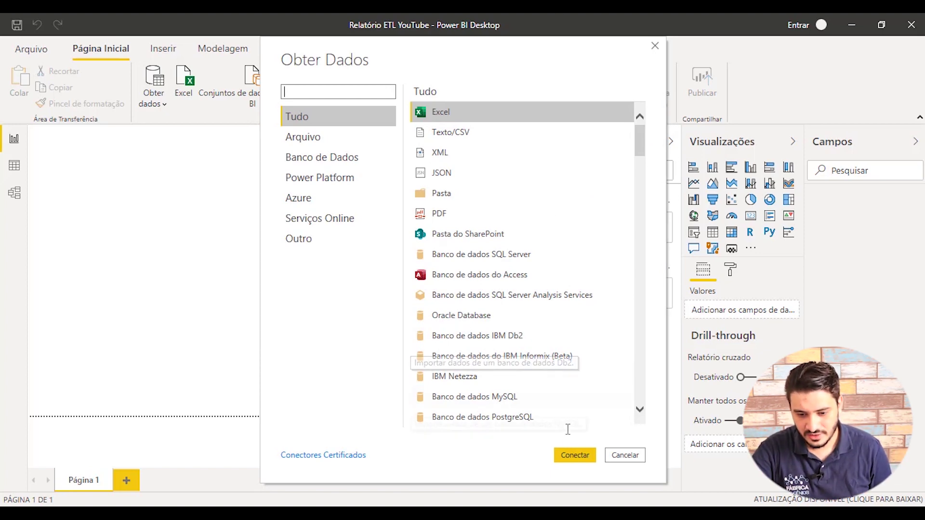
{"action": "left_click", "coordinate": [574, 464]}
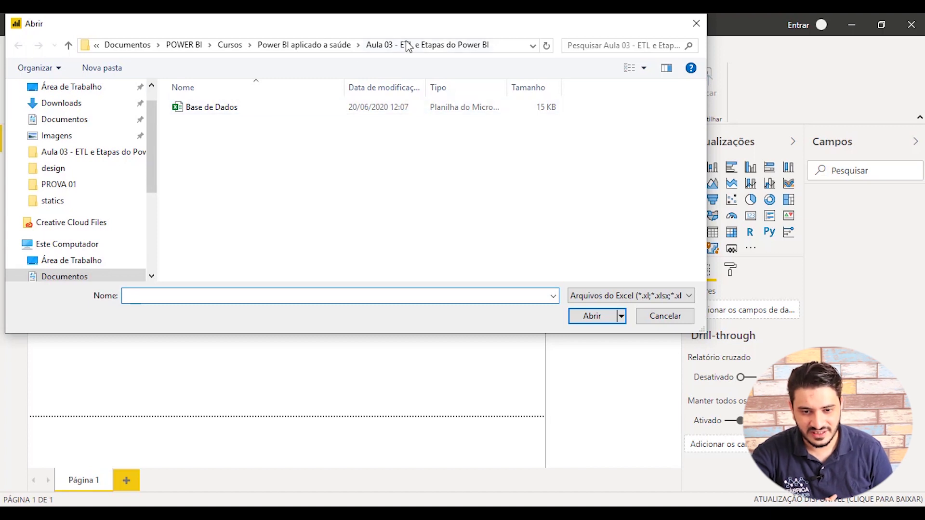
{"action": "left_click", "coordinate": [206, 109]}
{"action": "left_click", "coordinate": [593, 316]}
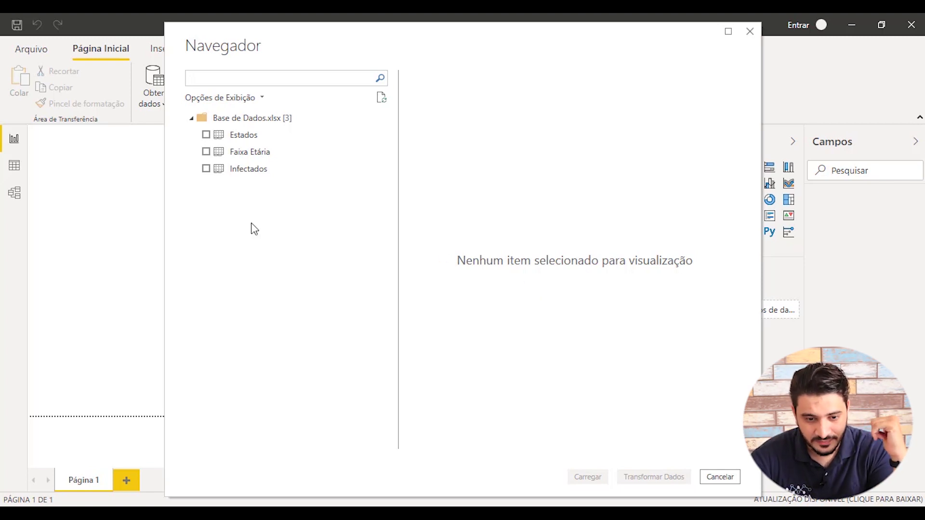
Preview the Estados, Faixa Etária and Infectados tables in the Navigator, including the rightmost columns of Estados.
{"action": "left_click", "coordinate": [291, 134]}
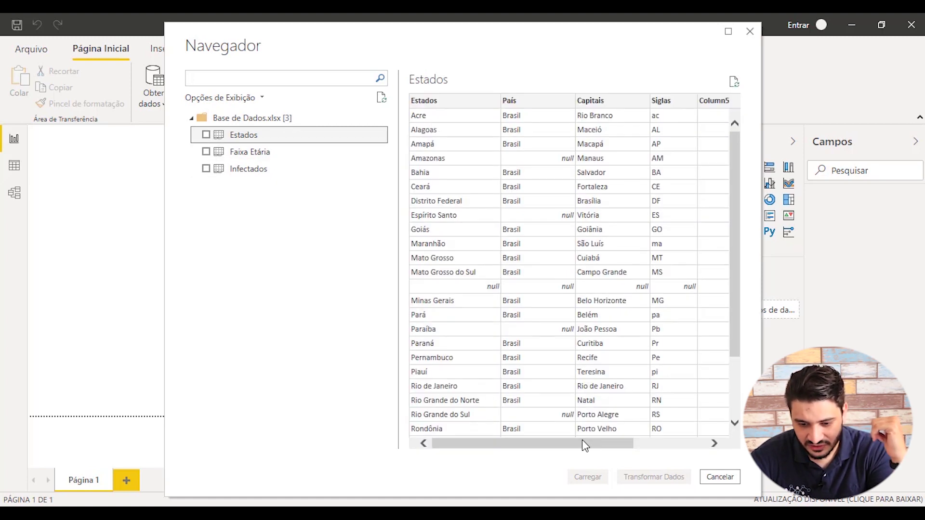
{"action": "left_click_drag", "start_coordinate": [582, 443], "coordinate": [673, 442]}
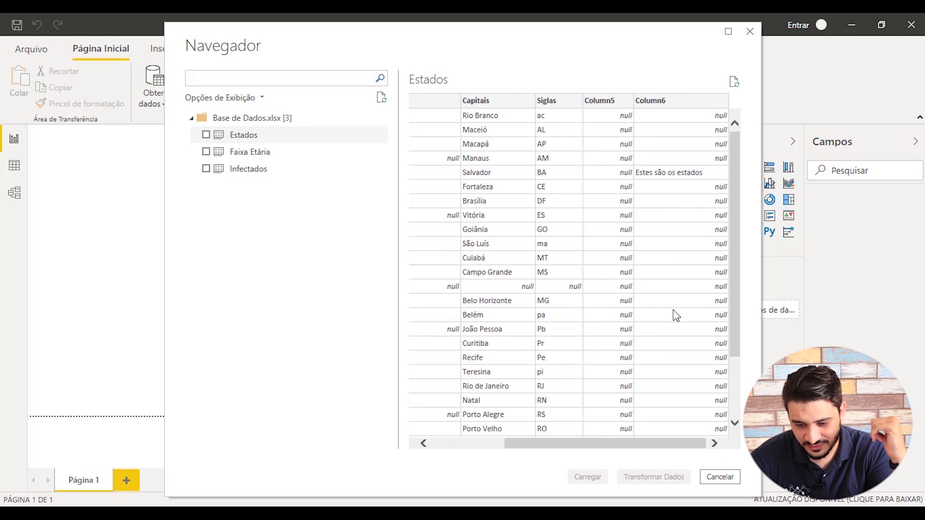
{"action": "key", "text": "Down"}
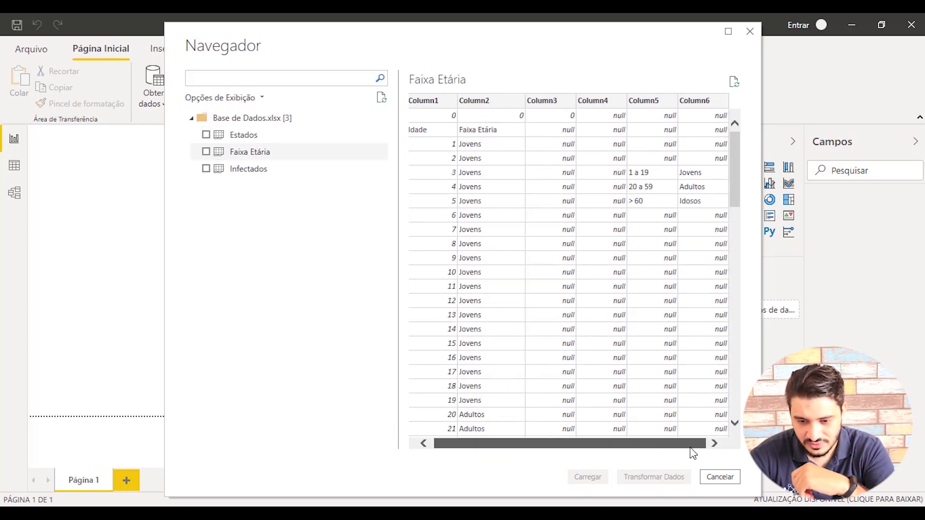
{"action": "left_click", "coordinate": [290, 171]}
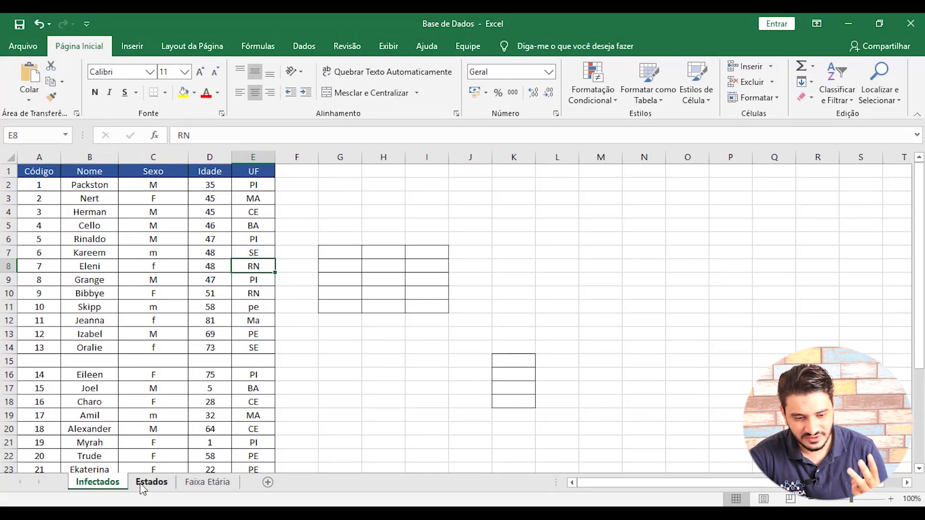
Review the Estados and Infectados sheets of the Base de Dados workbook in Excel, then return to the Power BI Navigator.
{"action": "left_click", "coordinate": [146, 488]}
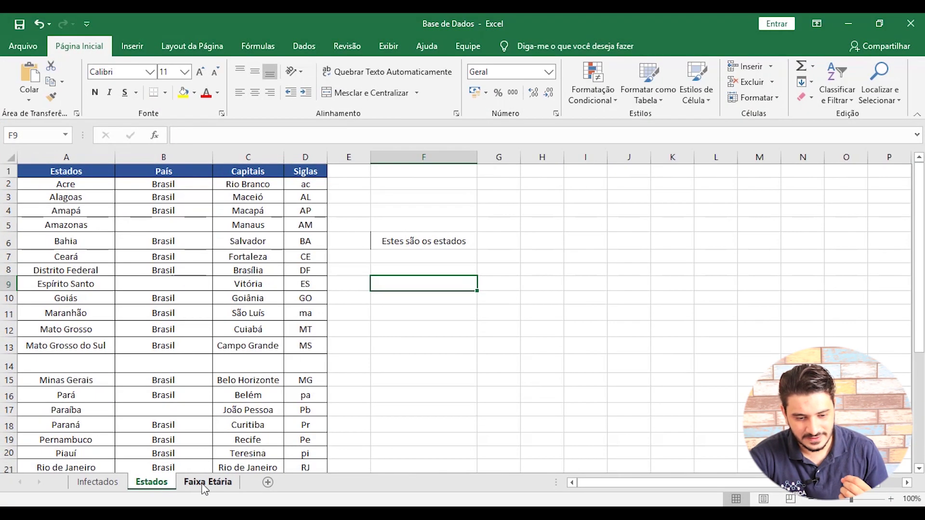
{"action": "left_click", "coordinate": [98, 482]}
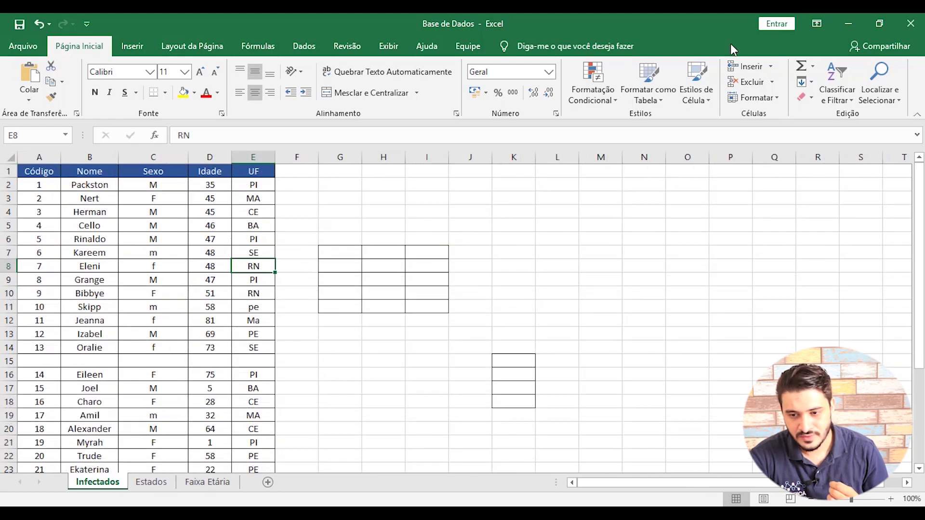
{"action": "left_click", "coordinate": [850, 17]}
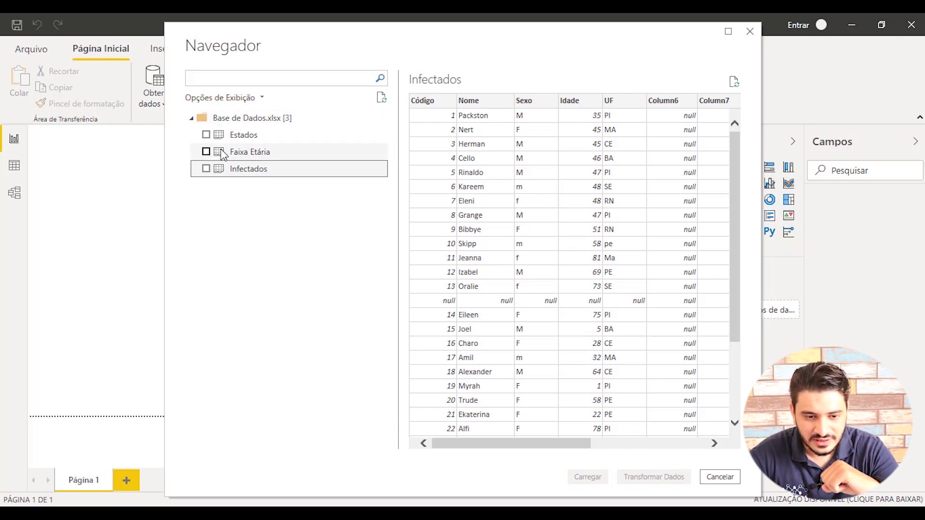
Select the Estados, Faixa Etária and Infectados tables in the Navigator and open them for transformation in Power Query Editor.
{"action": "left_click", "coordinate": [206, 135]}
{"action": "left_click", "coordinate": [206, 152]}
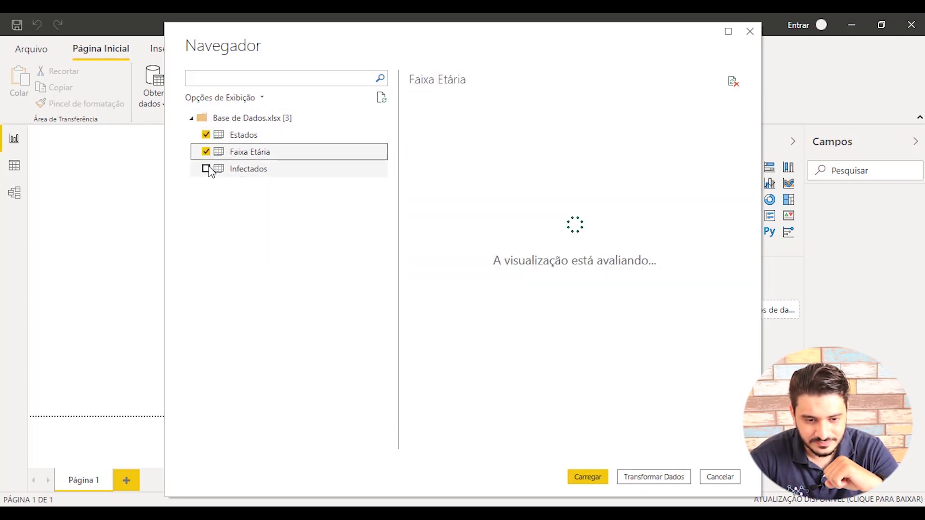
{"action": "left_click", "coordinate": [206, 169]}
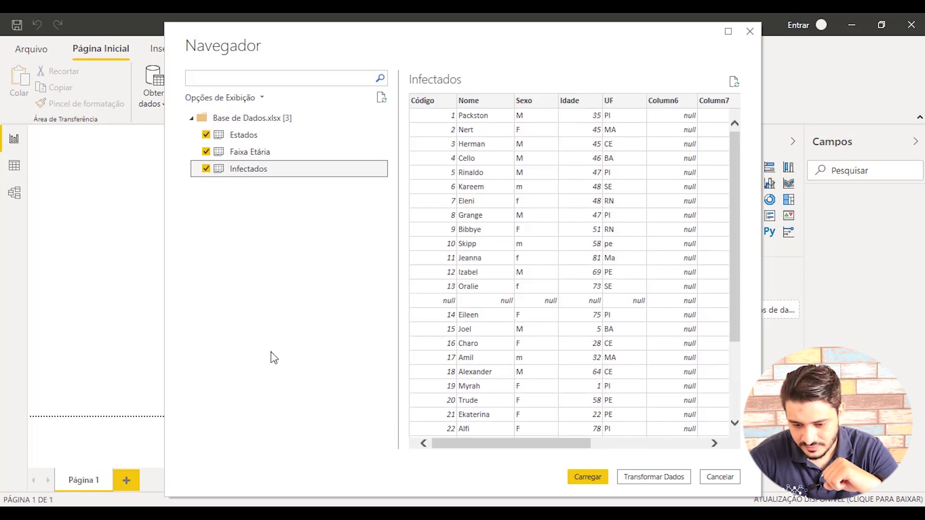
{"action": "left_click", "coordinate": [655, 480]}
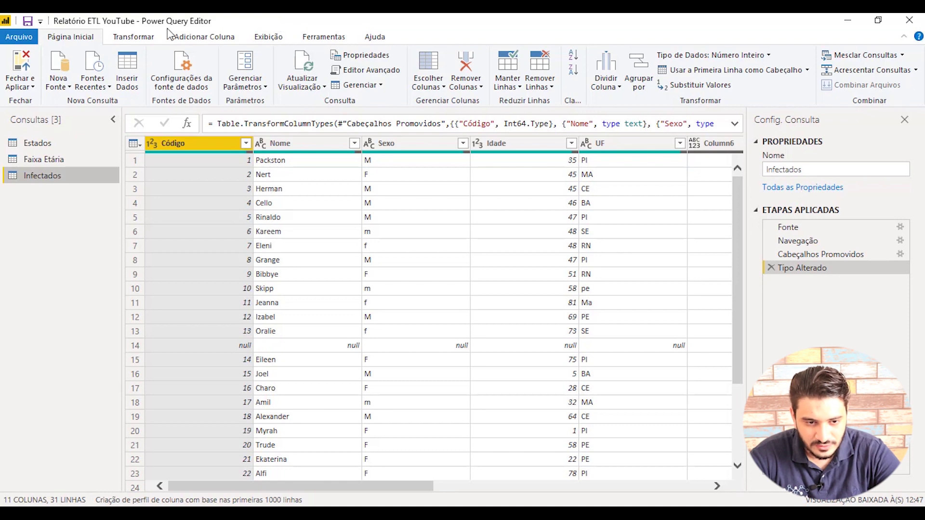
Switch to the main report window and back to Power Query Editor, and examine the extra columns of the Infectados query.
{"action": "left_click", "coordinate": [853, 22]}
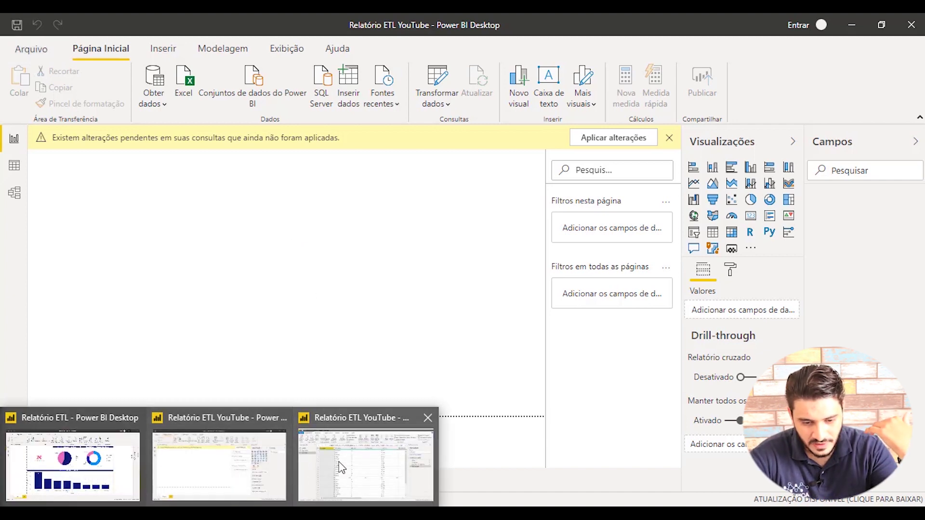
{"action": "left_click", "coordinate": [340, 467]}
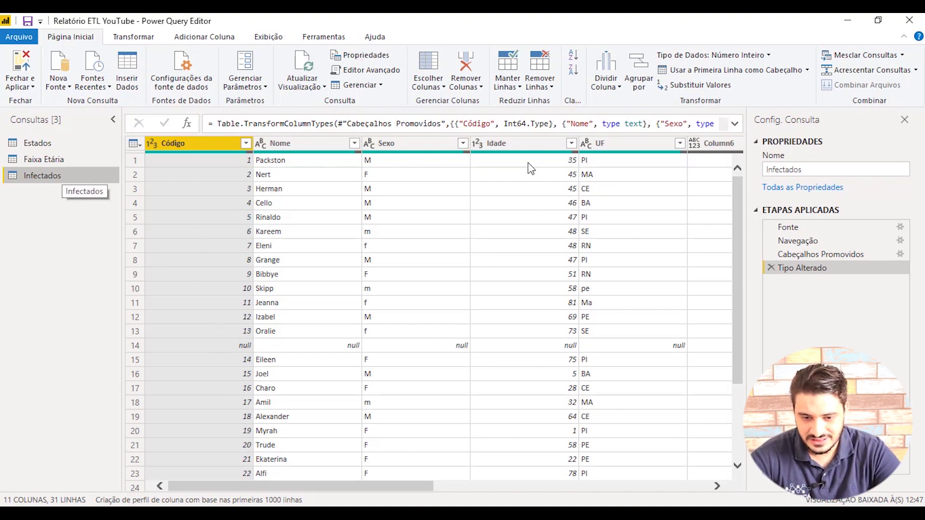
{"action": "left_click_drag", "start_coordinate": [343, 487], "coordinate": [667, 487]}
{"action": "left_click_drag", "start_coordinate": [543, 492], "coordinate": [320, 489]}
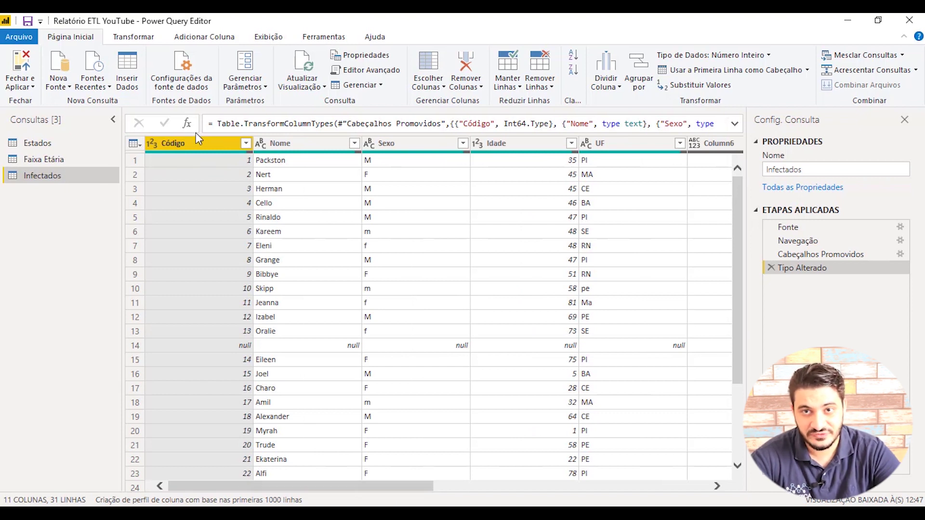
Keep only the Código, Nome, Sexo, Idade and UF columns of the Infectados query by removing the other columns.
{"action": "left_click", "coordinate": [328, 144], "text": "ctrl"}
{"action": "left_click", "coordinate": [386, 144], "text": "ctrl"}
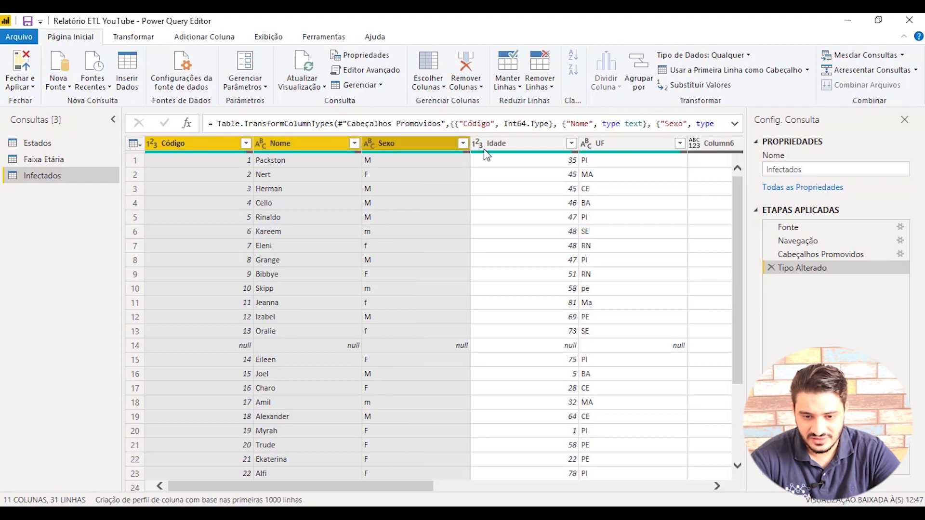
{"action": "left_click", "coordinate": [534, 145], "text": "ctrl"}
{"action": "left_click", "coordinate": [626, 144], "text": "ctrl"}
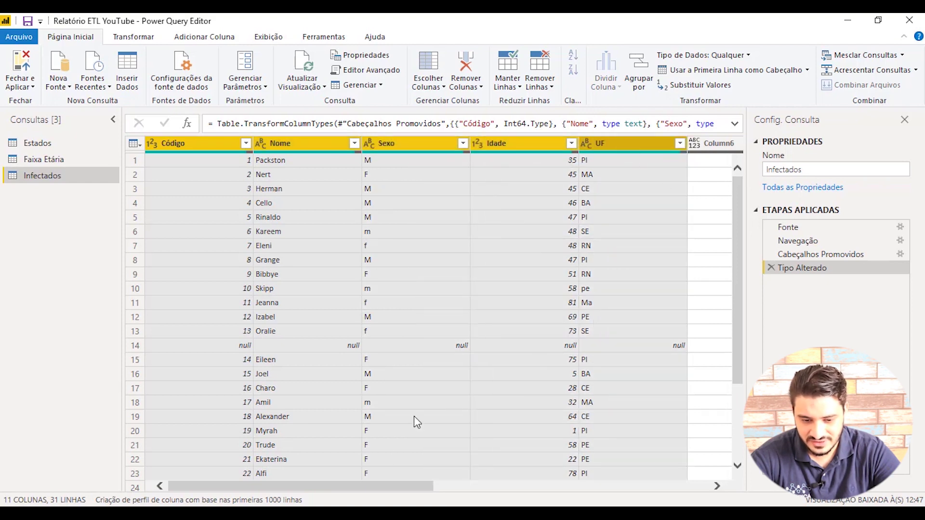
{"action": "left_click_drag", "start_coordinate": [341, 488], "coordinate": [316, 480]}
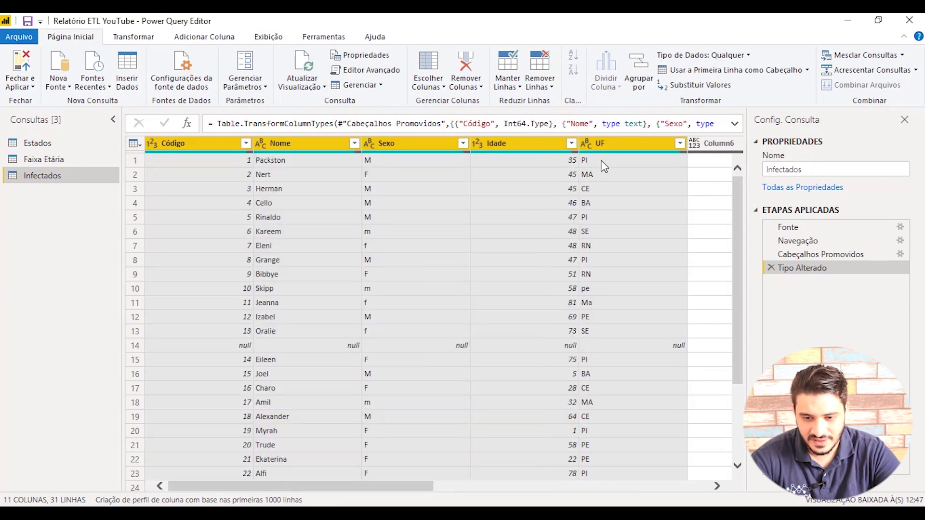
{"action": "right_click", "coordinate": [629, 150]}
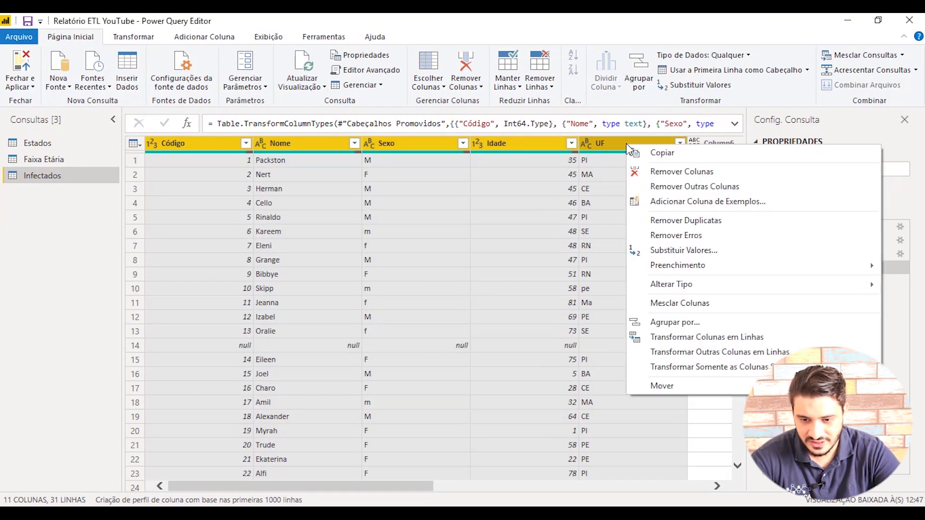
{"action": "left_click", "coordinate": [700, 187]}
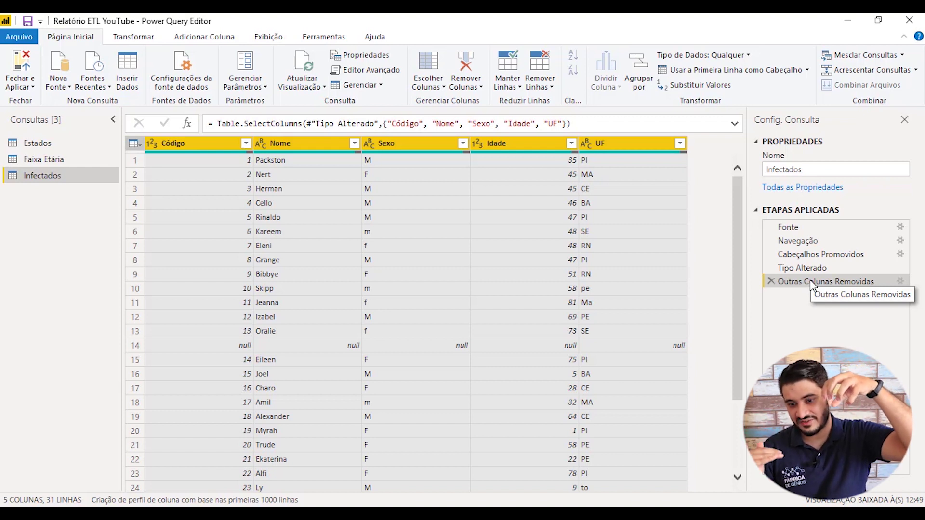
Review each applied step of the Infectados query in order, from Fonte through Outras Colunas Removidas.
{"action": "left_click", "coordinate": [819, 227]}
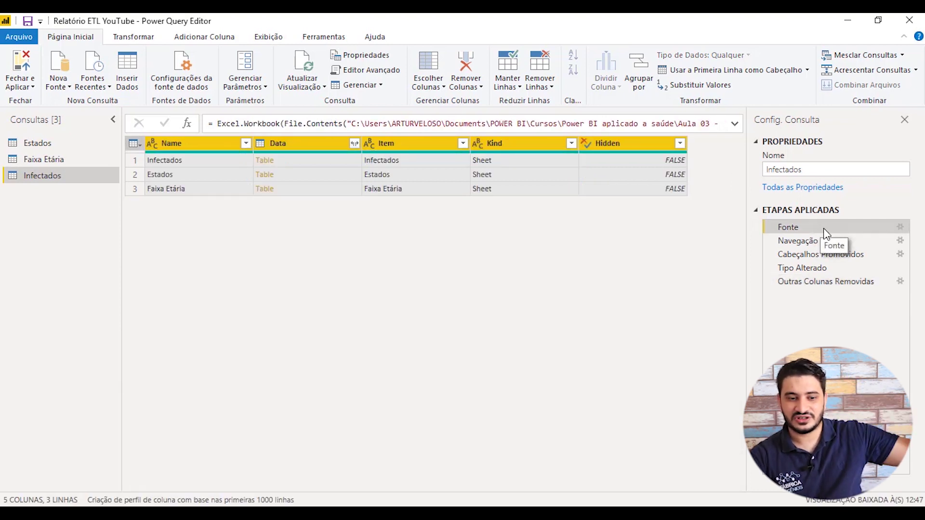
{"action": "left_click", "coordinate": [828, 241]}
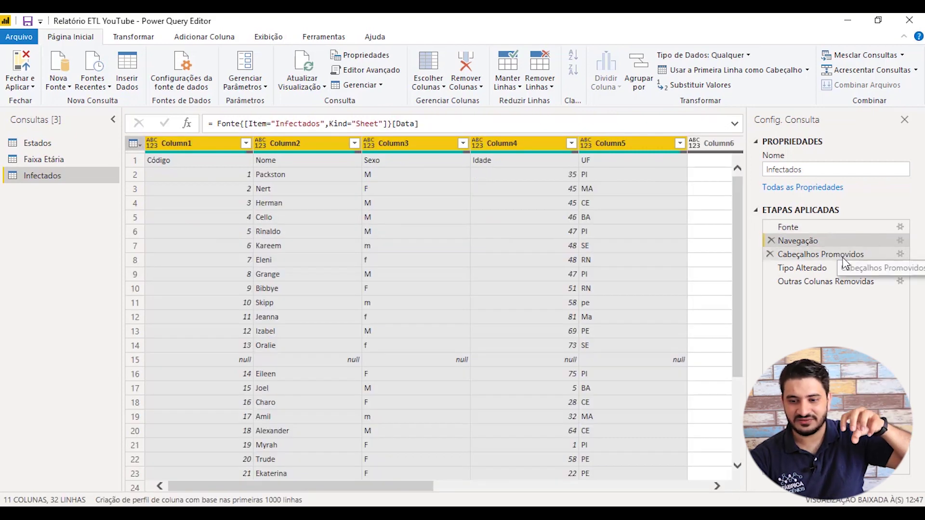
{"action": "left_click", "coordinate": [842, 256]}
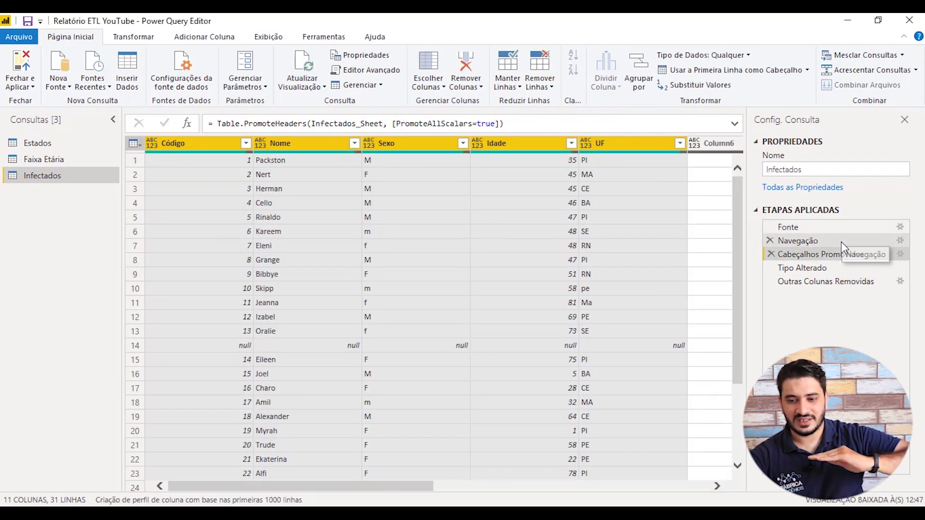
{"action": "left_click", "coordinate": [841, 242]}
{"action": "left_click", "coordinate": [852, 259]}
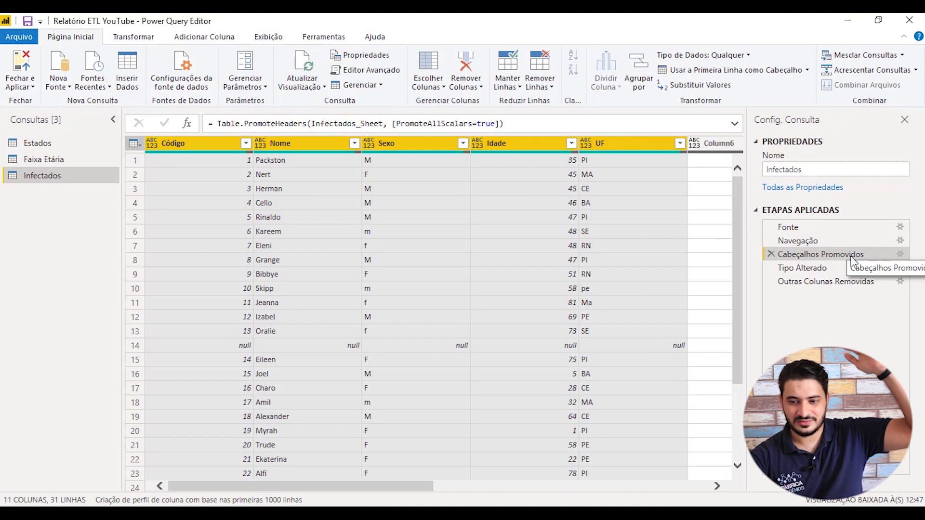
{"action": "left_click", "coordinate": [832, 270]}
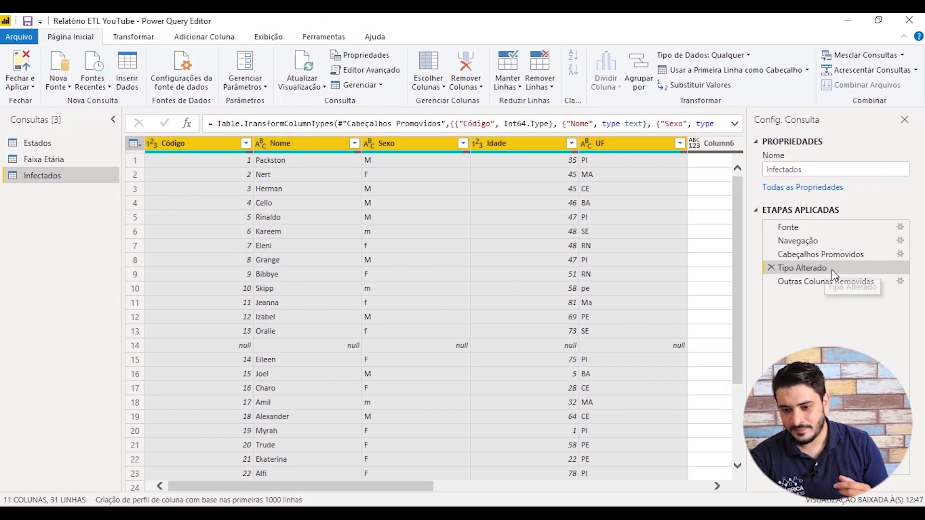
{"action": "left_click", "coordinate": [829, 283]}
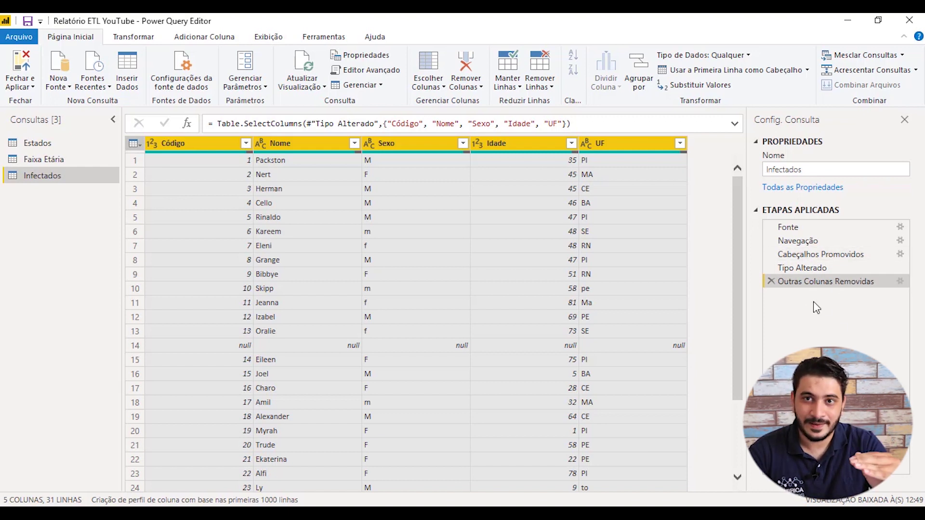
Remove the blank rows from the Infectados query and check the remaining rows.
{"action": "scroll", "coordinate": [307, 313], "scroll_direction": "down", "scroll_amount": 3}
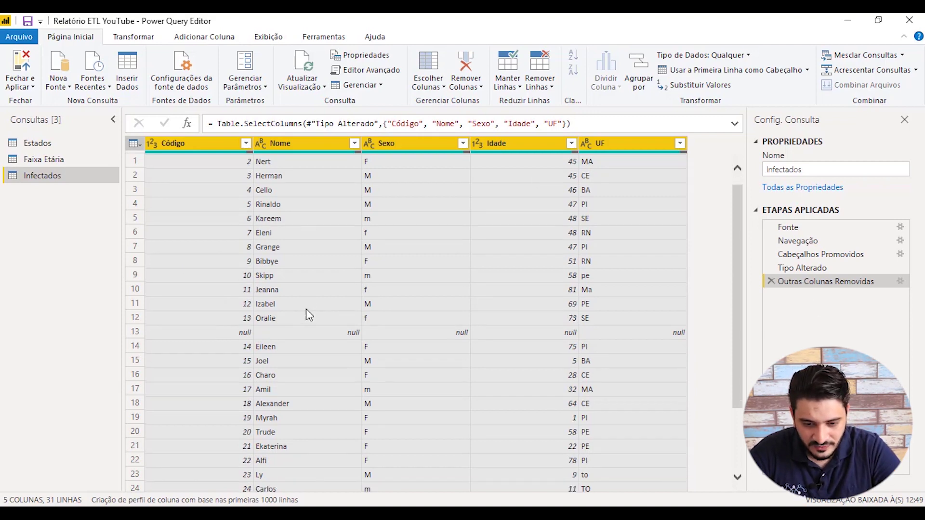
{"action": "left_click", "coordinate": [211, 249]}
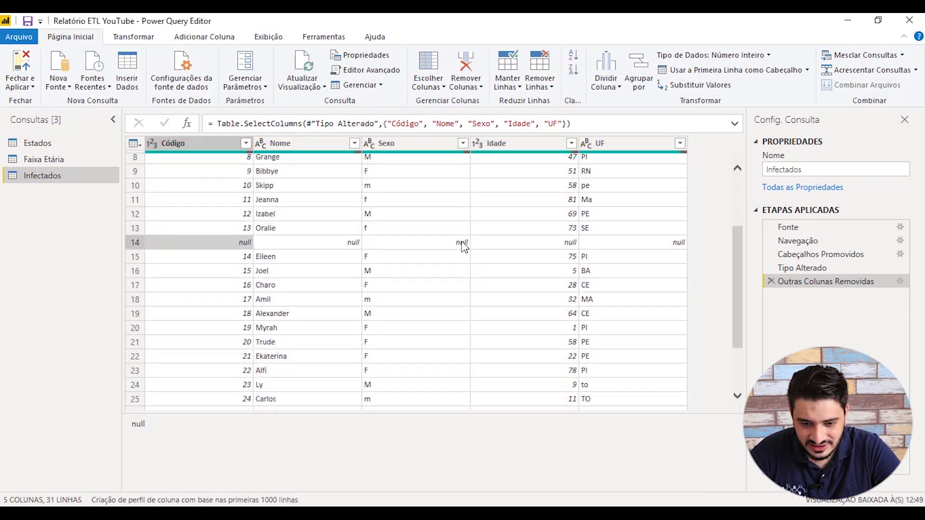
{"action": "left_click", "coordinate": [475, 87]}
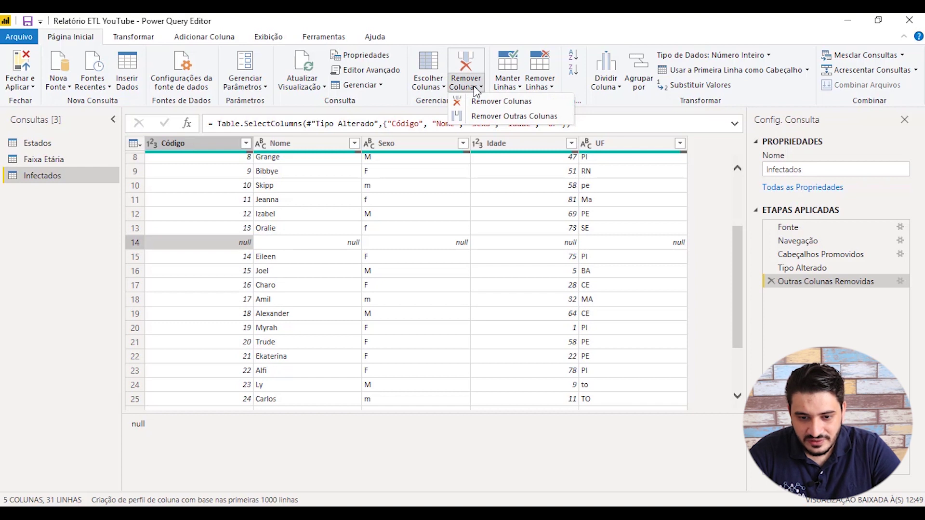
{"action": "left_click", "coordinate": [543, 88]}
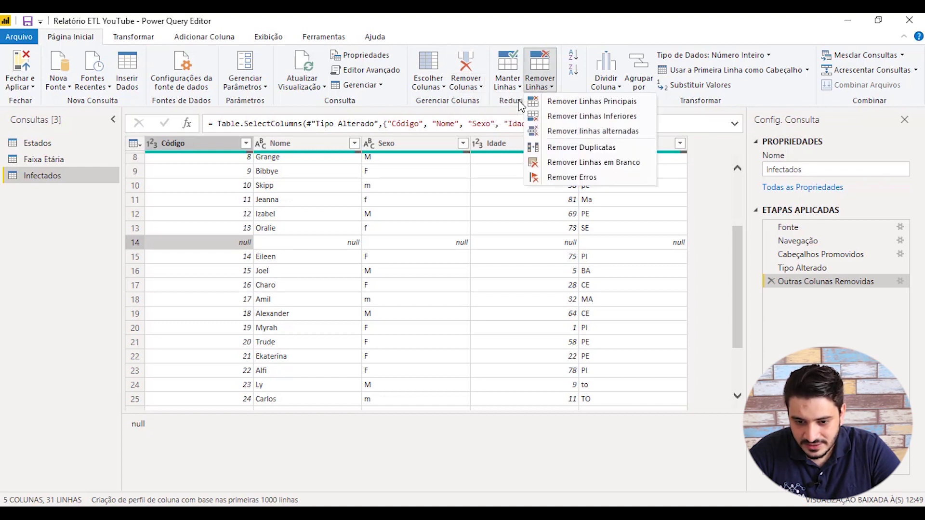
{"action": "left_click", "coordinate": [579, 163]}
{"action": "scroll", "coordinate": [437, 384], "scroll_direction": "down", "scroll_amount": 3}
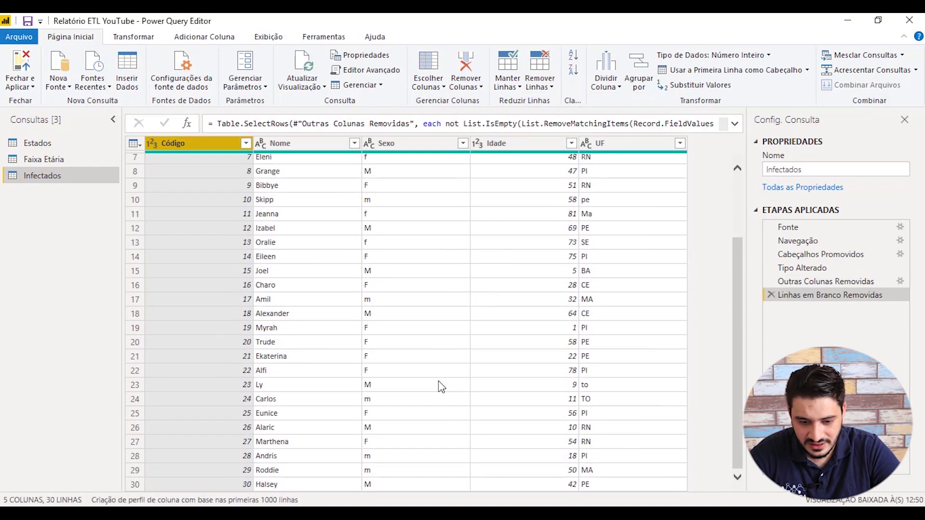
{"action": "scroll", "coordinate": [433, 382], "scroll_direction": "up", "scroll_amount": 3}
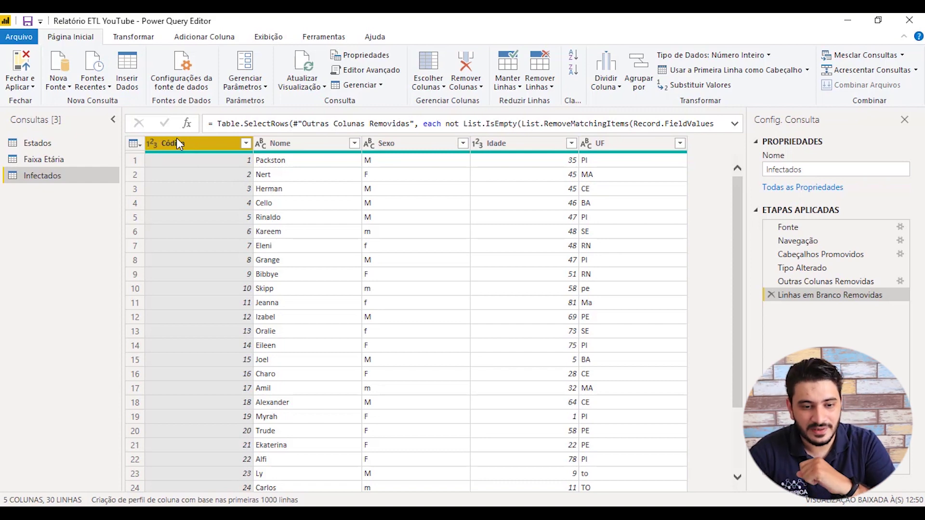
Change the data type of the Código column in the Infectados query to Texto.
{"action": "scroll", "coordinate": [195, 253], "scroll_direction": "down", "scroll_amount": 2}
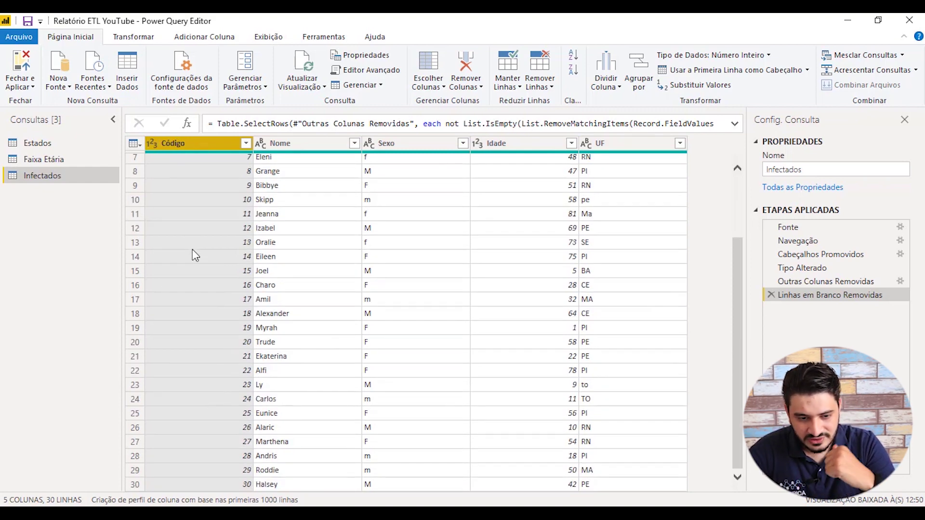
{"action": "scroll", "coordinate": [192, 254], "scroll_direction": "up", "scroll_amount": 2}
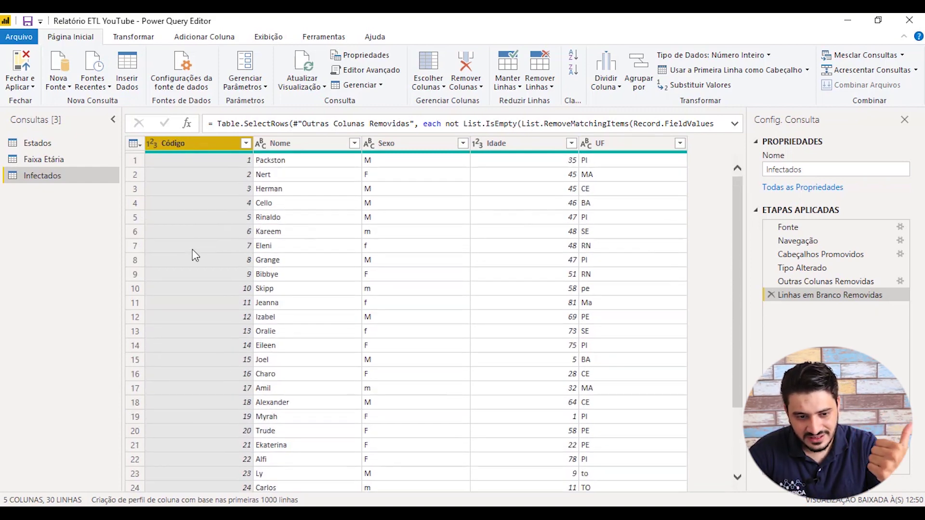
{"action": "left_click", "coordinate": [153, 146]}
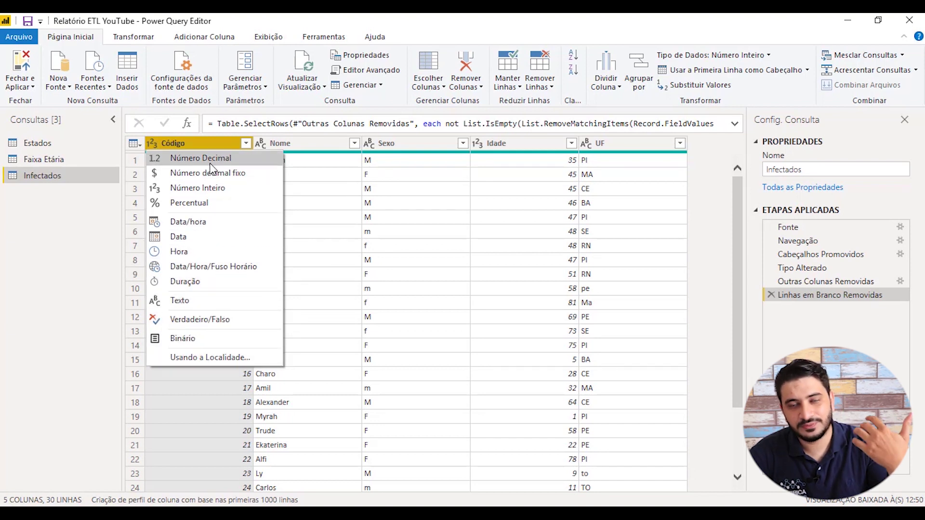
{"action": "left_click", "coordinate": [204, 303]}
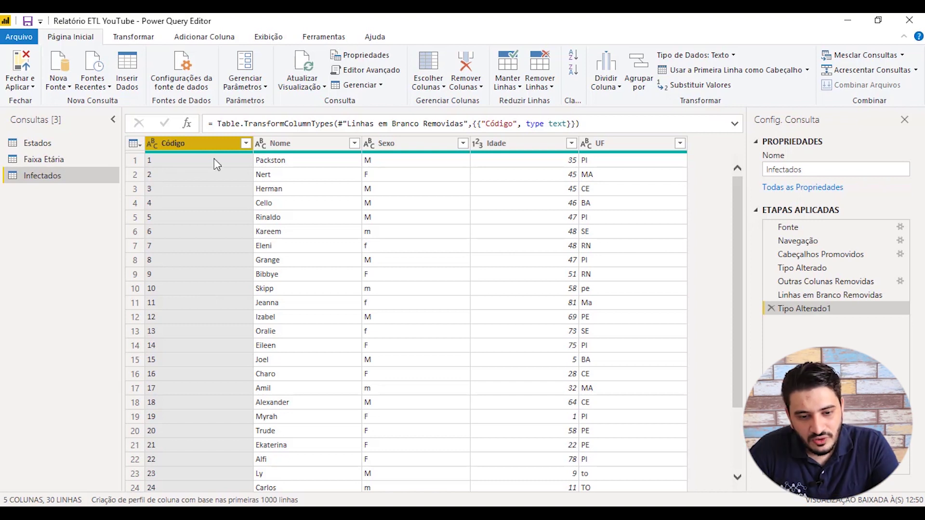
Examine the Nome and Sexo columns of Infectados, comparing the upper- and lowercase entries in Sexo.
{"action": "left_click", "coordinate": [290, 144]}
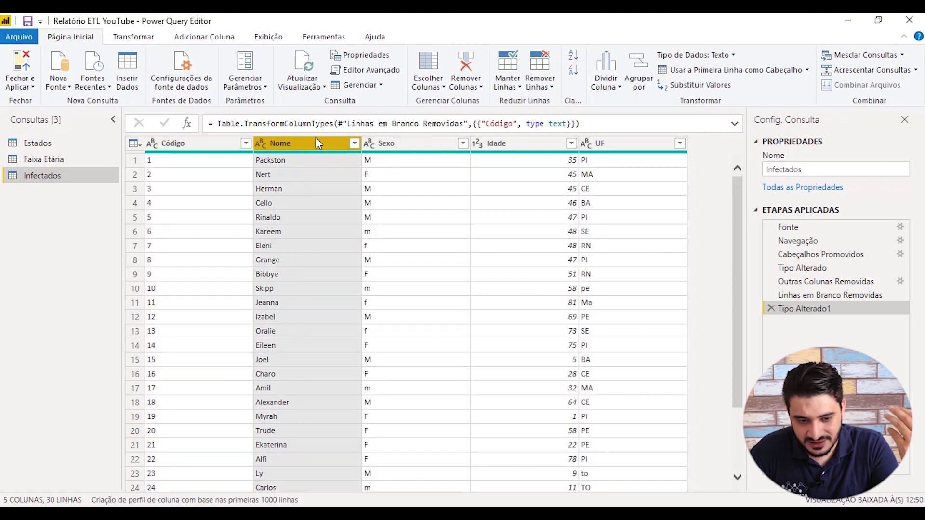
{"action": "left_click", "coordinate": [397, 143]}
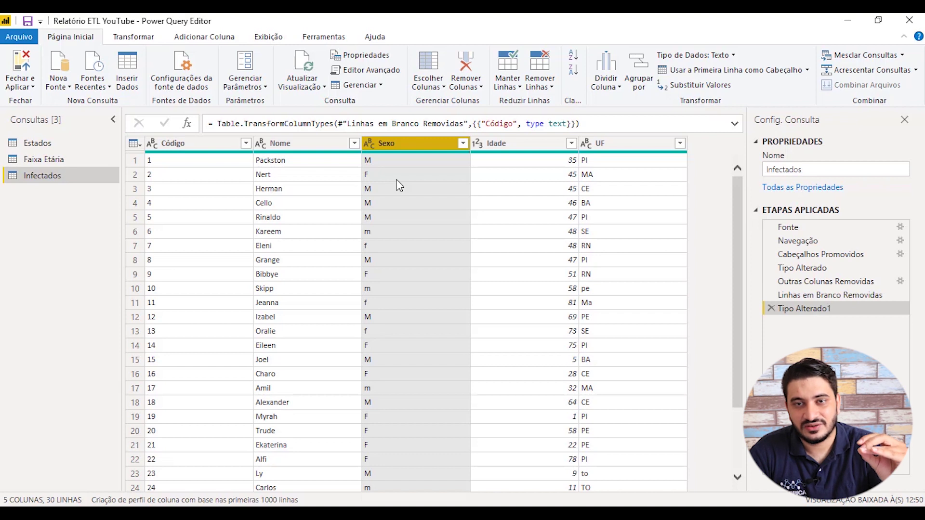
{"action": "left_click", "coordinate": [369, 159]}
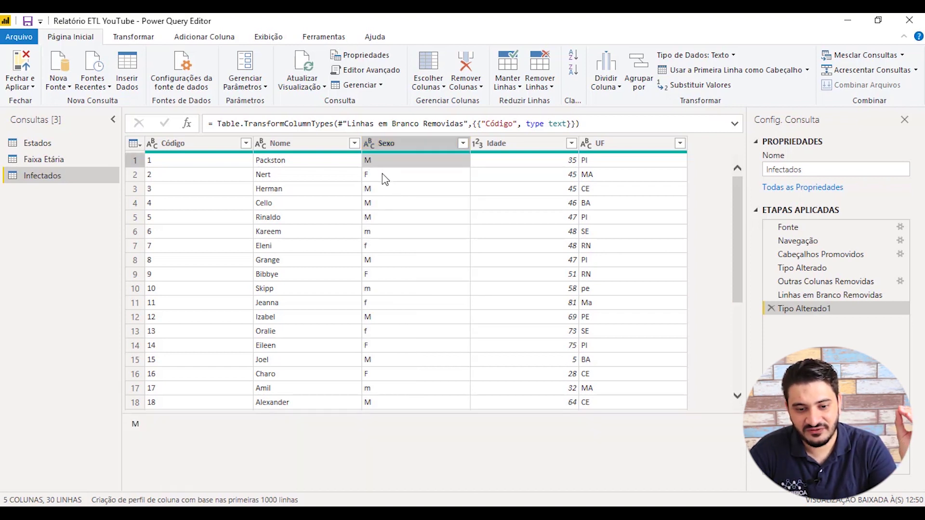
{"action": "left_click", "coordinate": [384, 177]}
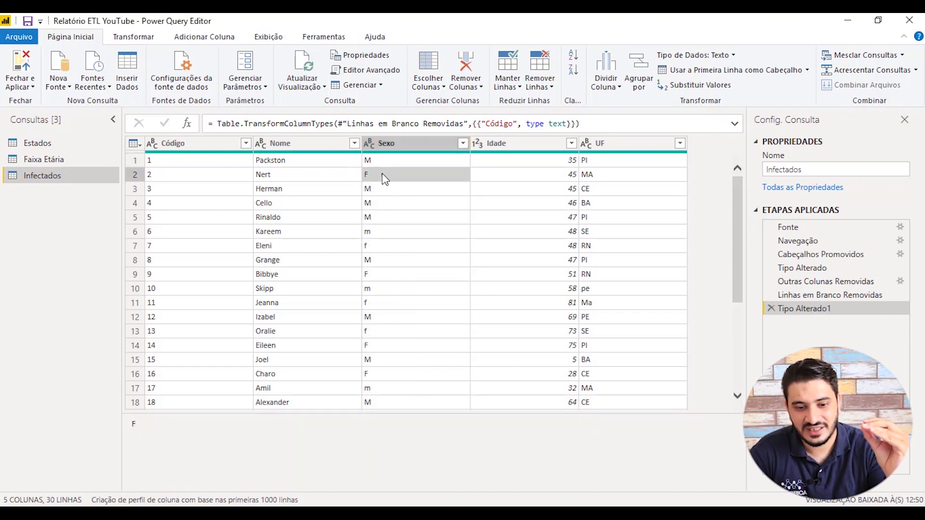
{"action": "left_click", "coordinate": [391, 232]}
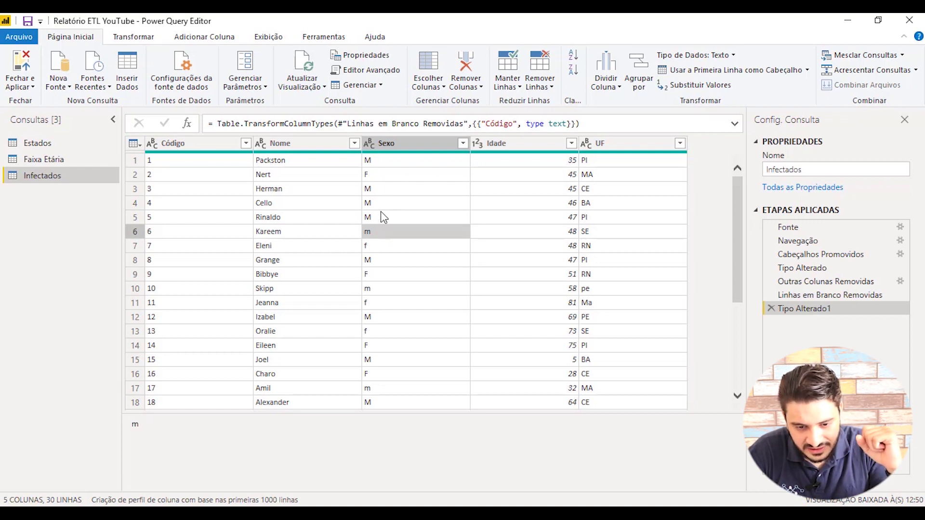
Convert the Sexo column of the Infectados query to uppercase (MAIÚSCULA) and check its entries down to the last row.
{"action": "left_click", "coordinate": [385, 145]}
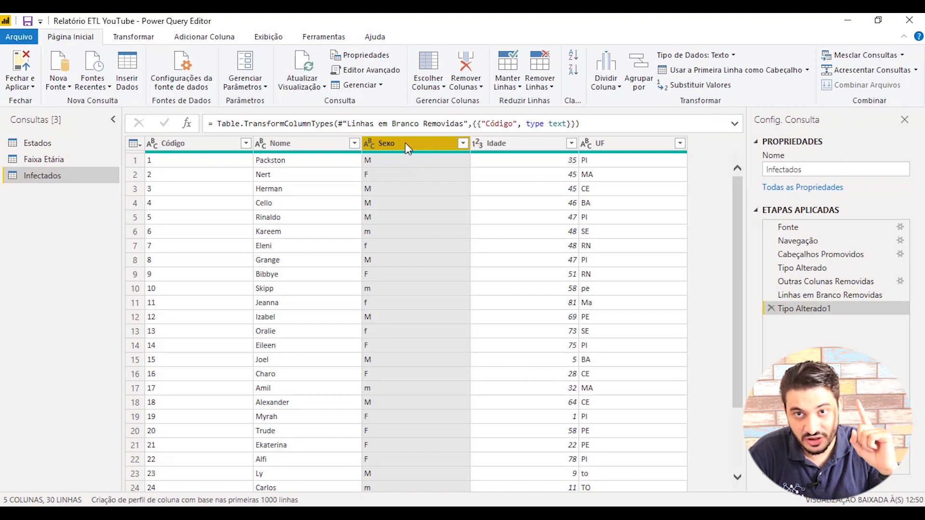
{"action": "left_click", "coordinate": [133, 36]}
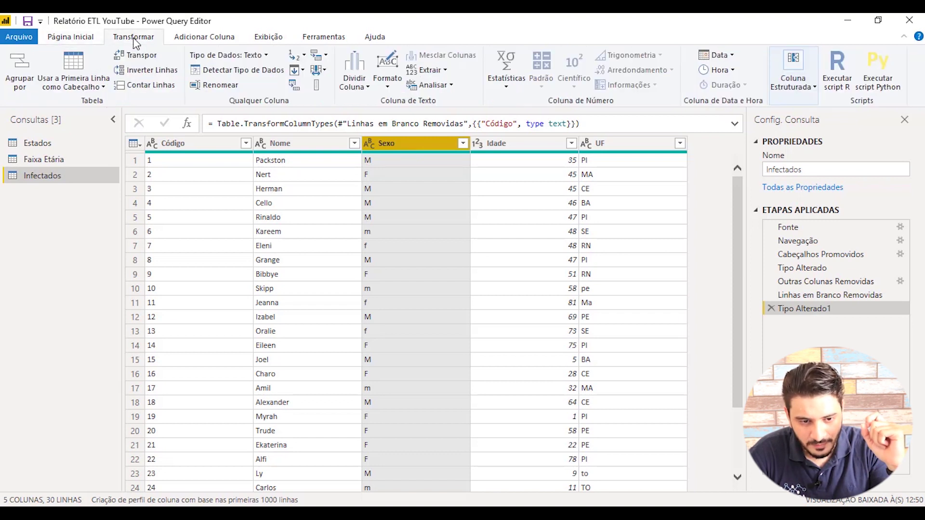
{"action": "left_click", "coordinate": [388, 86]}
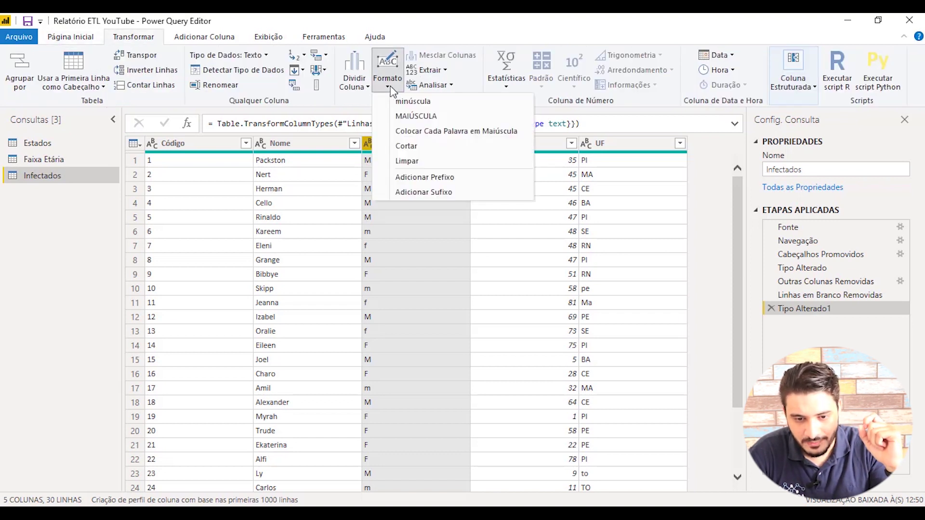
{"action": "left_click", "coordinate": [416, 116]}
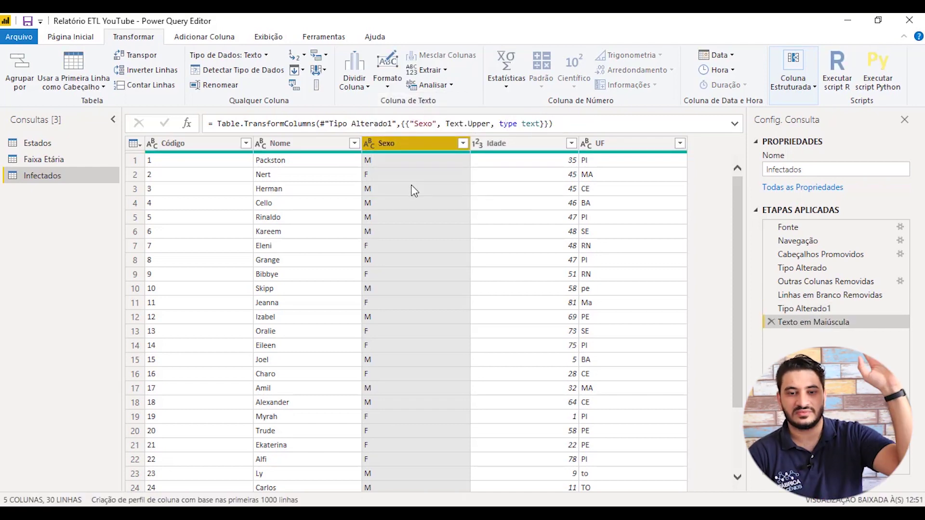
{"action": "scroll", "coordinate": [413, 190], "scroll_direction": "down", "scroll_amount": 2}
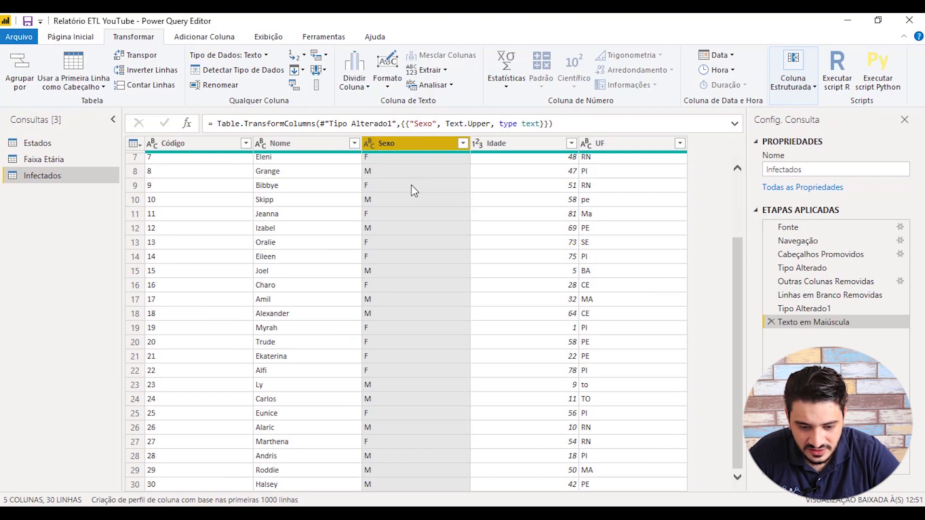
{"action": "scroll", "coordinate": [414, 190], "scroll_direction": "up", "scroll_amount": 2}
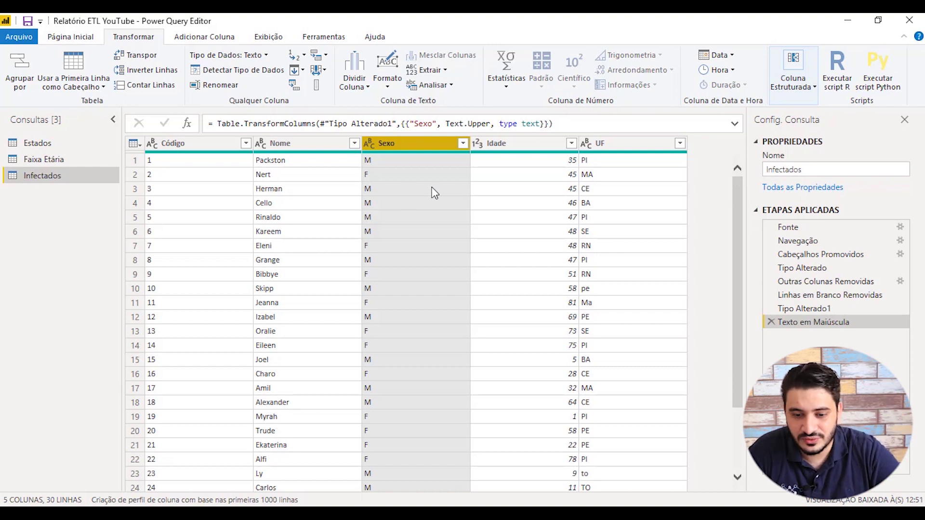
Convert the UF column of the Infectados query to uppercase (MAIÚSCULA), checking its state abbreviations before and after the change.
{"action": "left_click", "coordinate": [524, 157]}
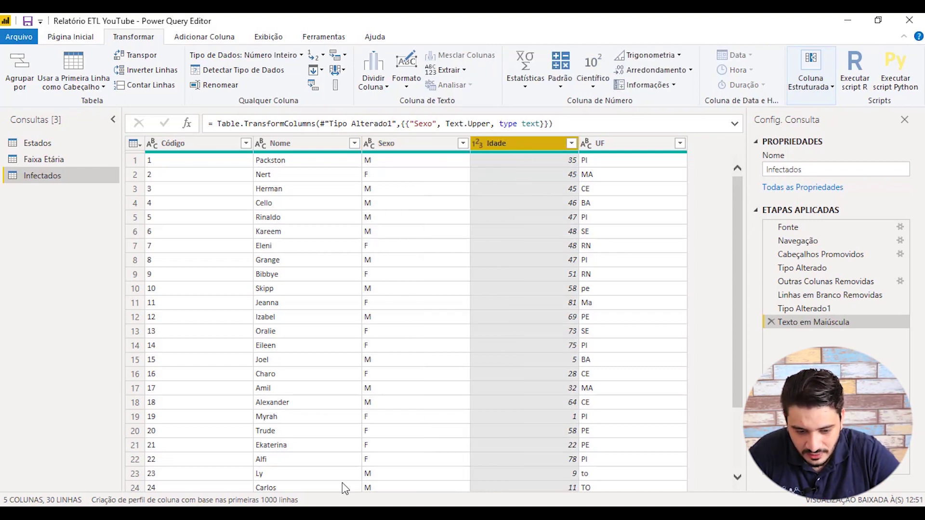
{"action": "left_click", "coordinate": [637, 144]}
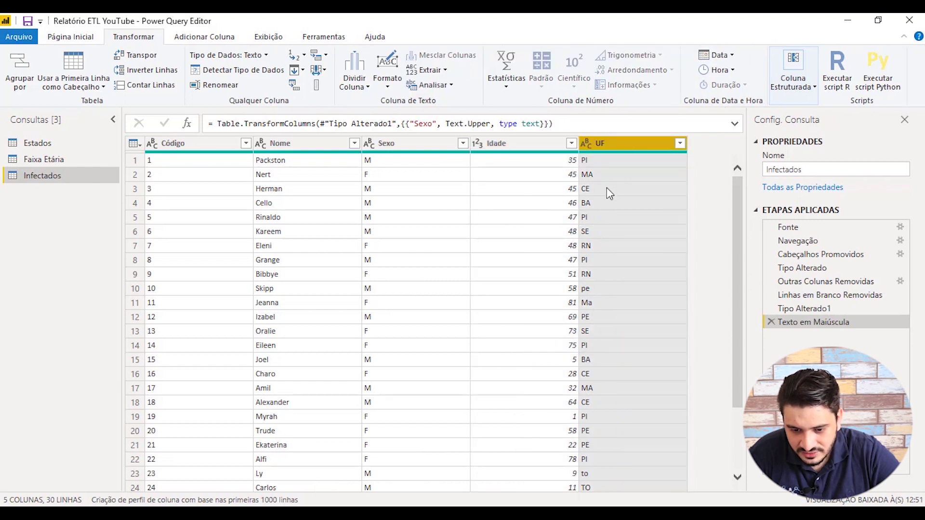
{"action": "scroll", "coordinate": [607, 189], "scroll_direction": "down", "scroll_amount": 2}
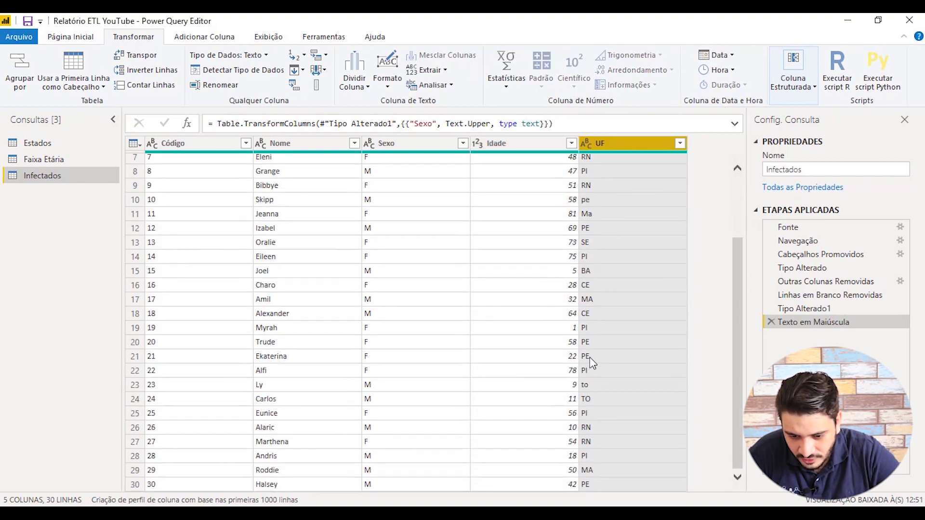
{"action": "left_click", "coordinate": [589, 385]}
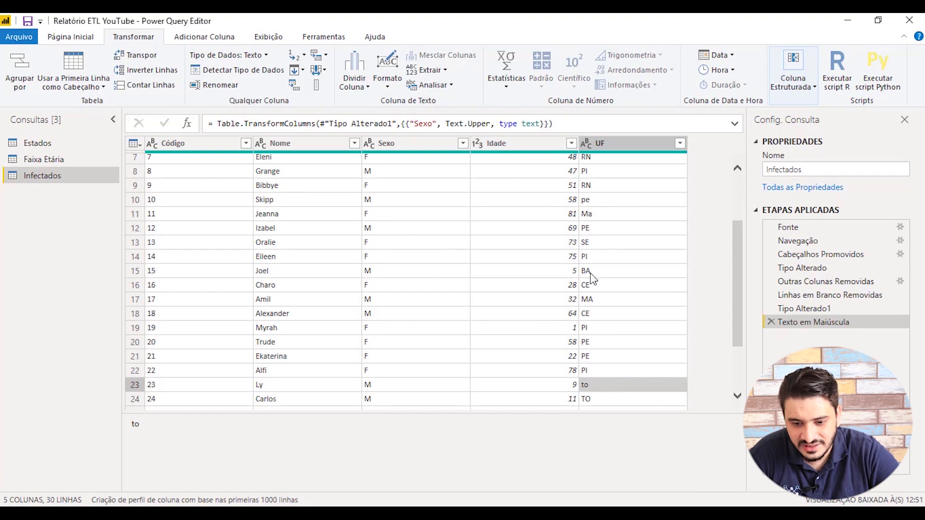
{"action": "left_click", "coordinate": [672, 143]}
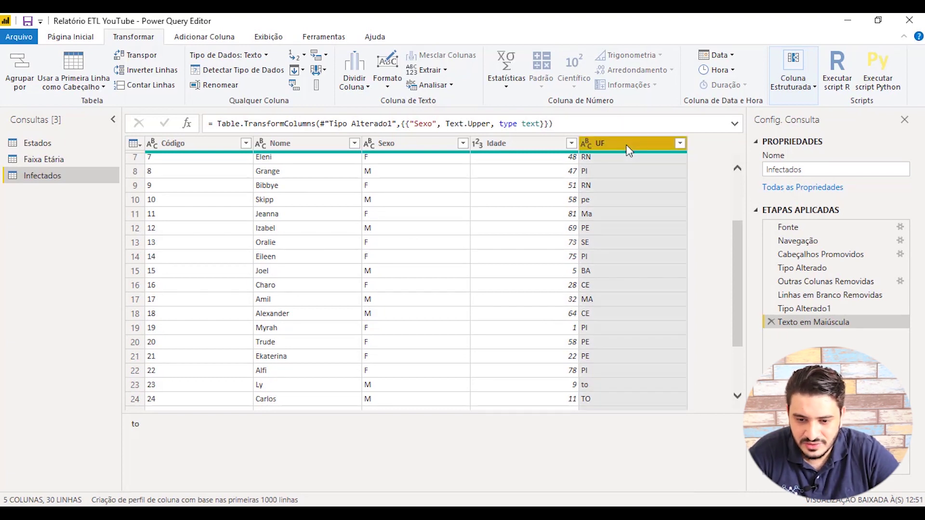
{"action": "left_click", "coordinate": [387, 81]}
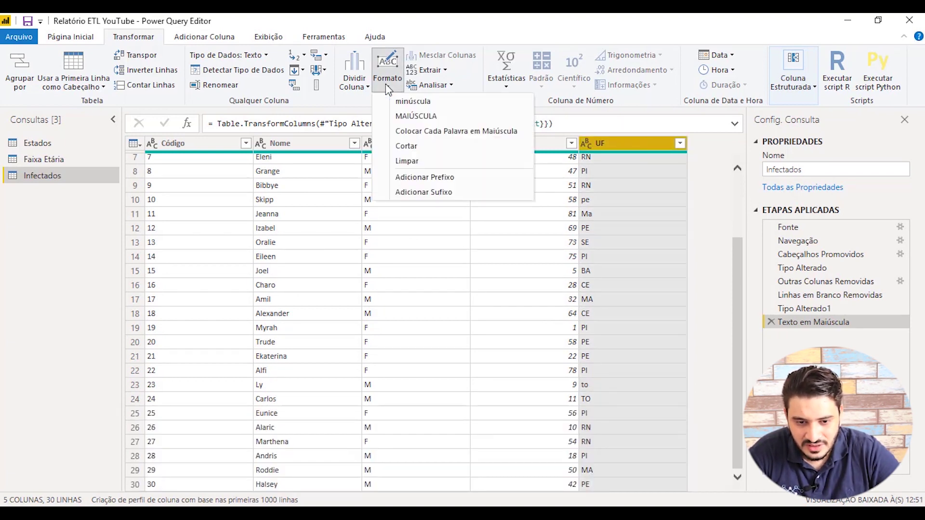
{"action": "left_click", "coordinate": [417, 119]}
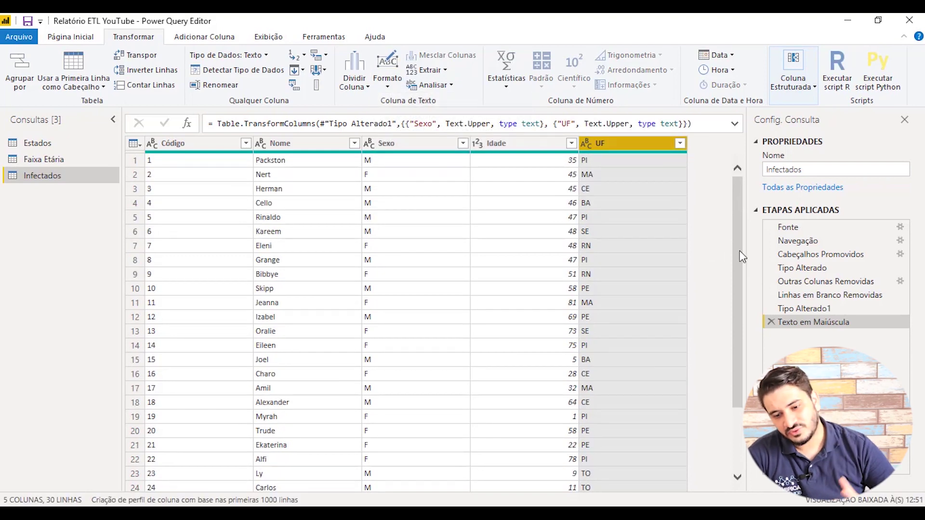
{"action": "scroll", "coordinate": [641, 258], "scroll_direction": "down", "scroll_amount": 3}
{"action": "scroll", "coordinate": [633, 268], "scroll_direction": "up", "scroll_amount": 1}
{"action": "scroll", "coordinate": [632, 267], "scroll_direction": "up", "scroll_amount": 2}
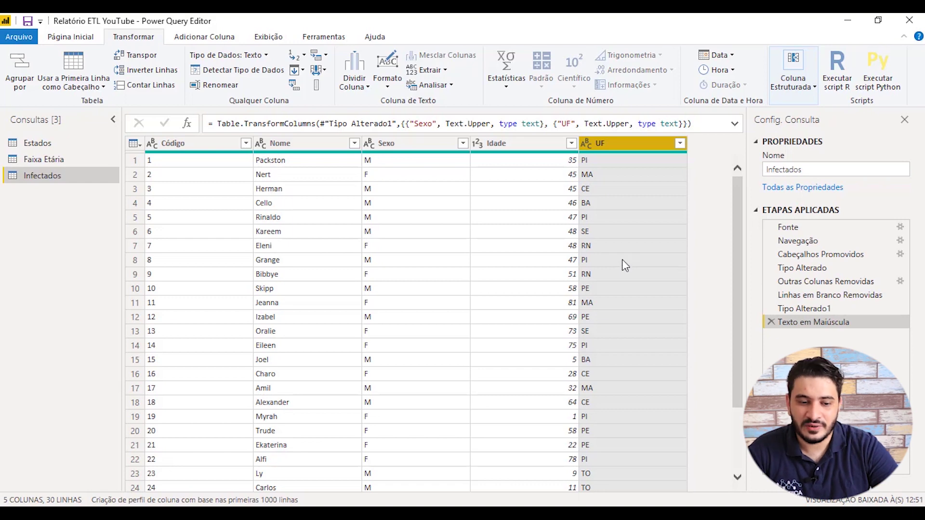
Remove the top 1 row from the Faixa Etária query.
{"action": "left_click", "coordinate": [48, 161]}
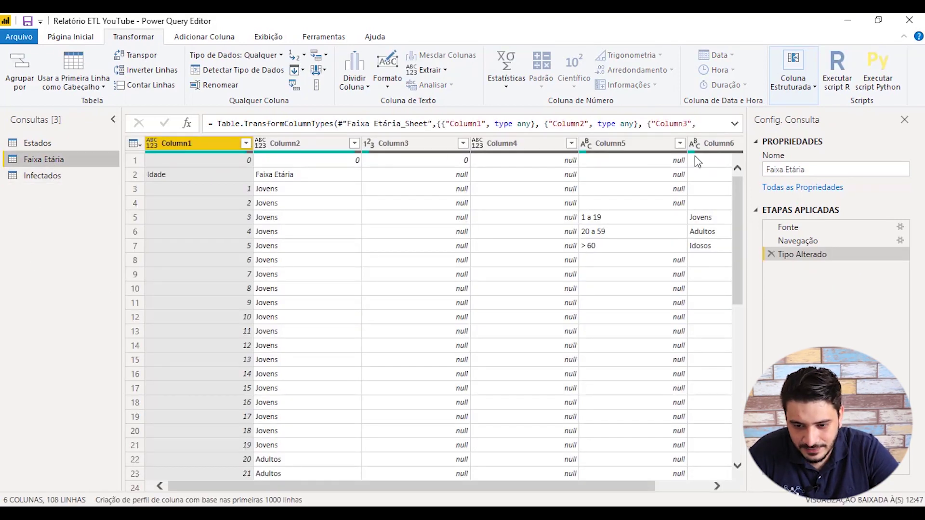
{"action": "left_click", "coordinate": [240, 161]}
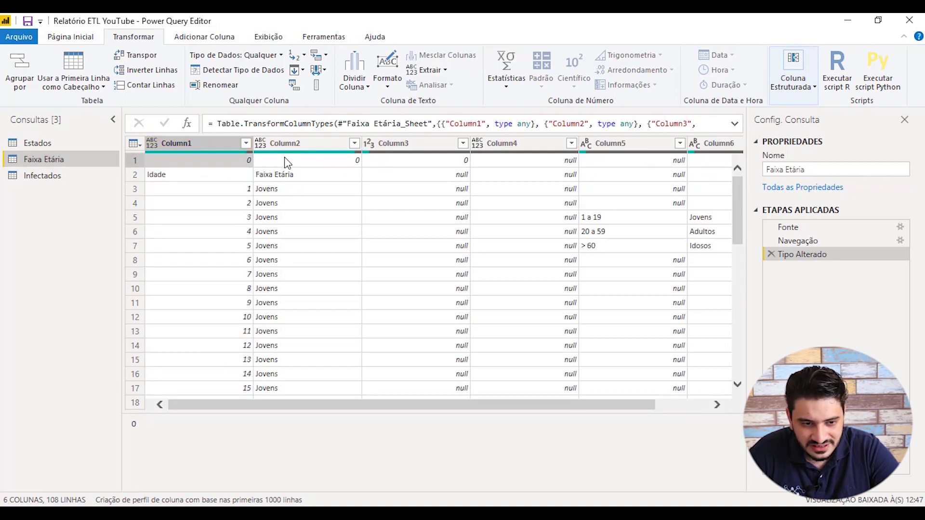
{"action": "left_click", "coordinate": [72, 38]}
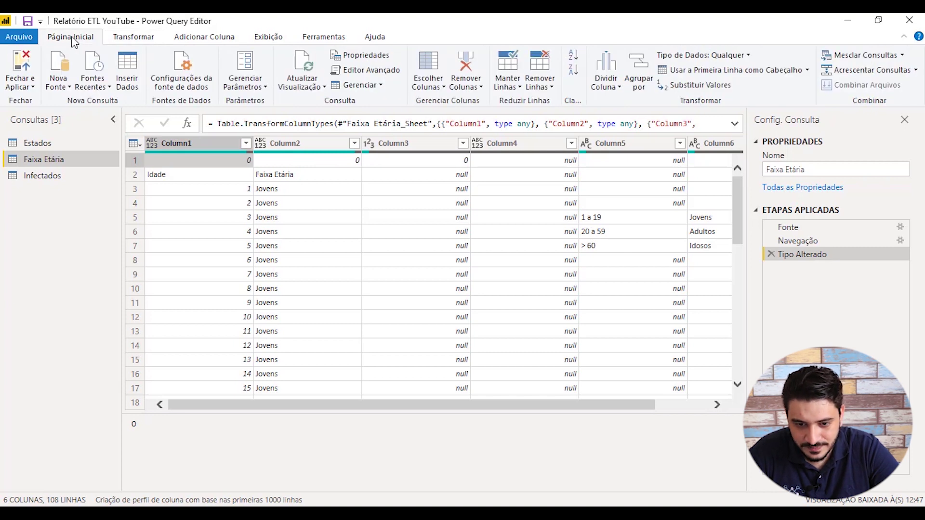
{"action": "left_click", "coordinate": [544, 87]}
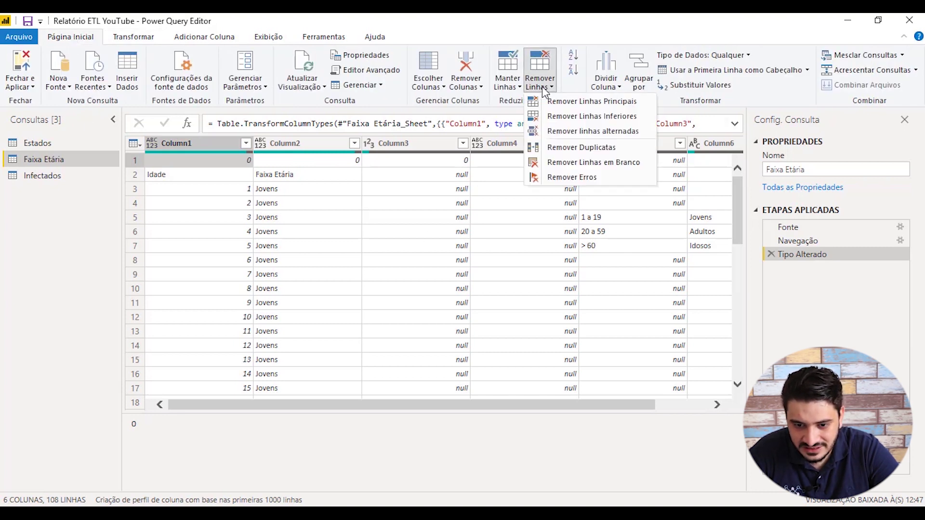
{"action": "left_click", "coordinate": [576, 102]}
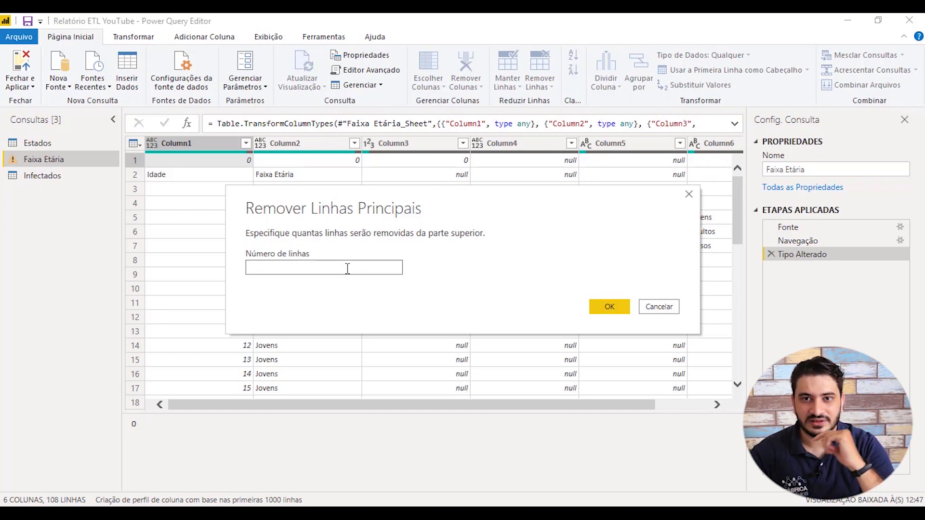
{"action": "type", "text": "1"}
{"action": "left_click", "coordinate": [601, 307]}
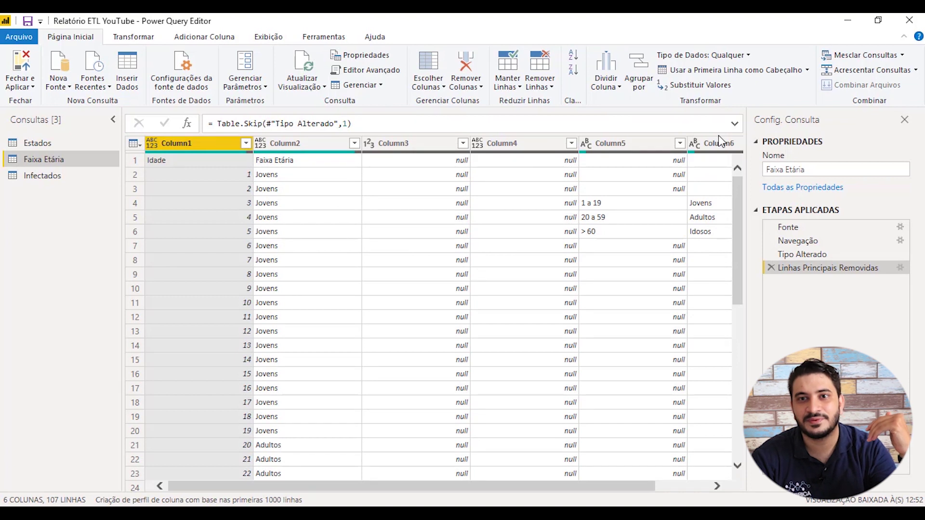
Use the first row of the Faixa Etária query, containing Idade and Faixa Etária, as the column headers.
{"action": "left_click", "coordinate": [193, 163]}
{"action": "left_click", "coordinate": [280, 162]}
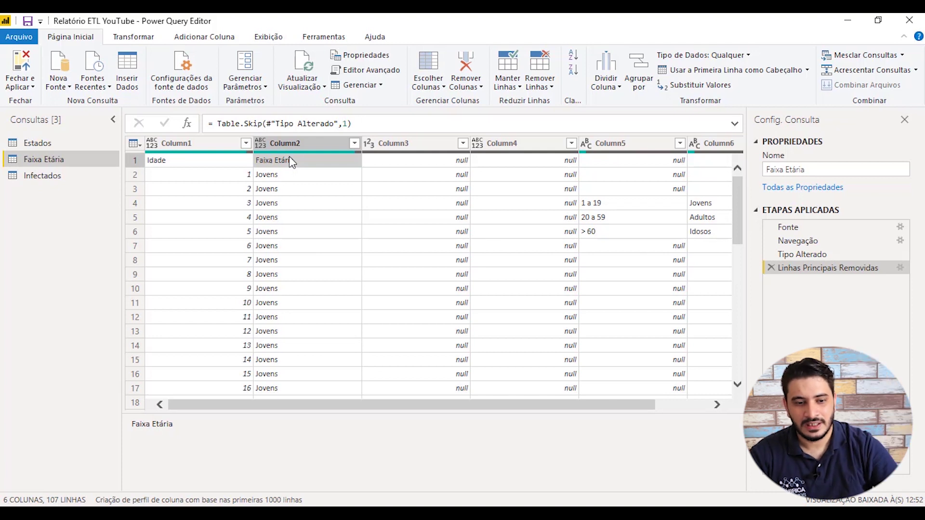
{"action": "left_click", "coordinate": [134, 143]}
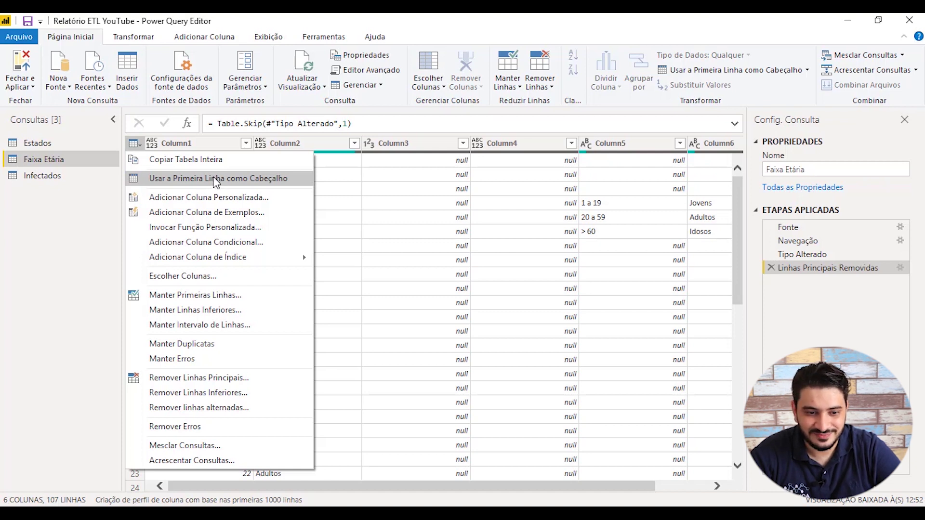
{"action": "left_click", "coordinate": [213, 178]}
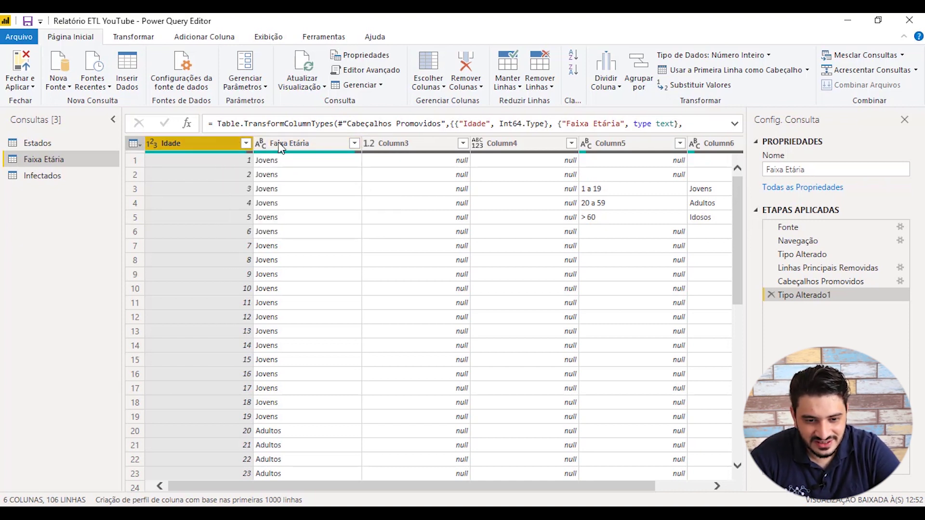
Keep only the Idade and Faixa Etária columns in the Faixa Etária query, removing all other columns.
{"action": "left_click", "coordinate": [309, 143], "text": "ctrl"}
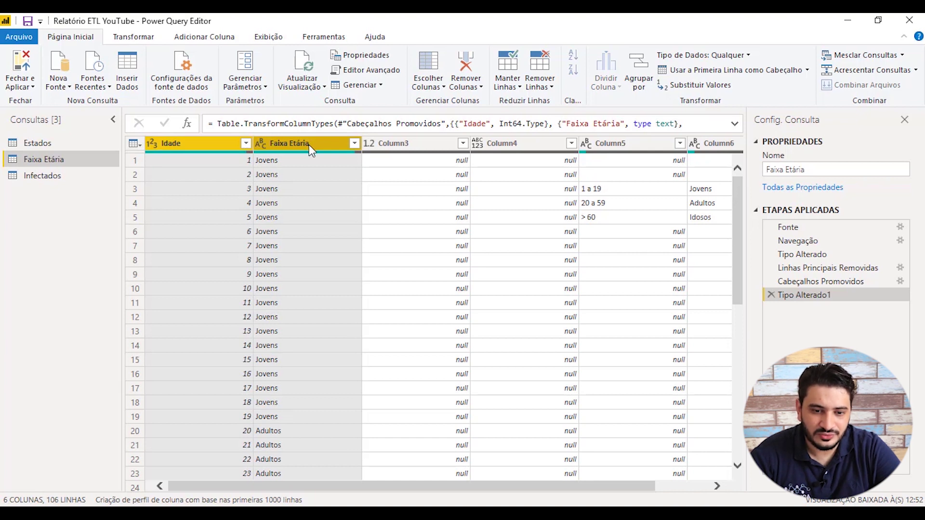
{"action": "right_click", "coordinate": [309, 144]}
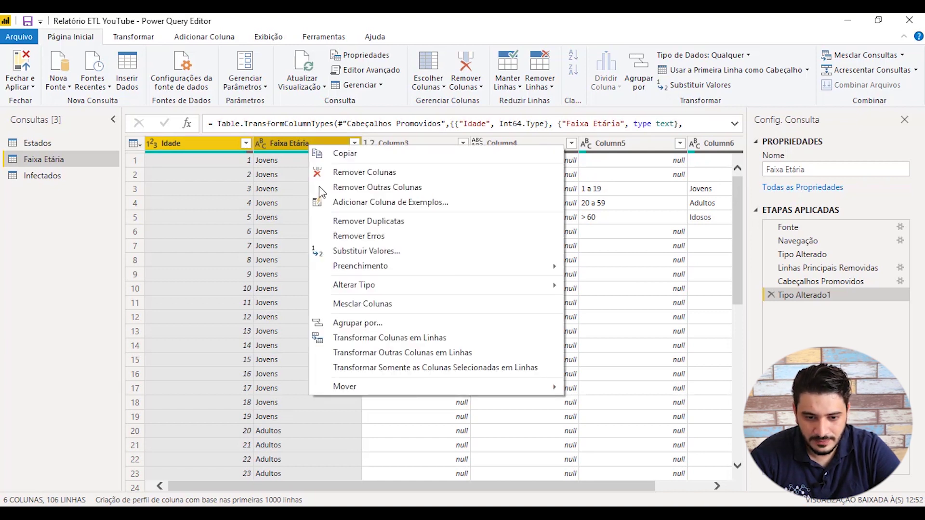
{"action": "left_click", "coordinate": [391, 187]}
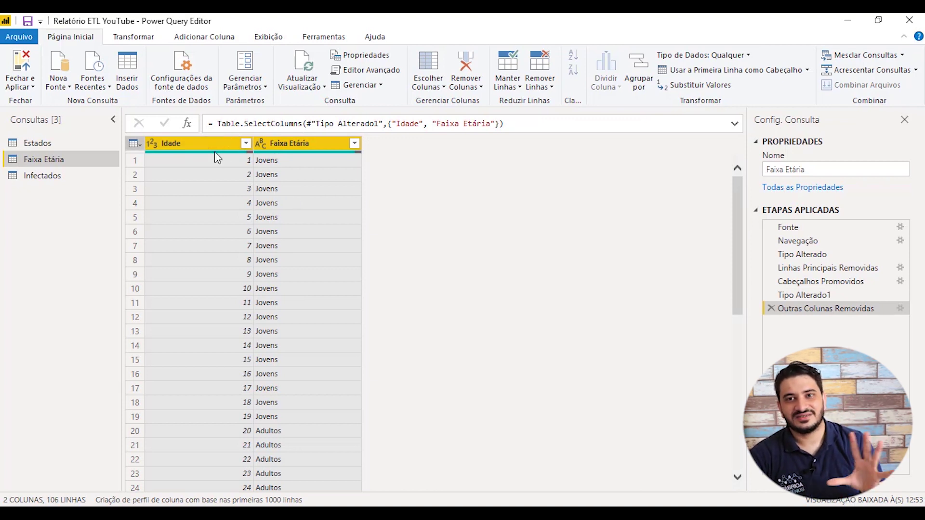
Remove the blank rows at the end of the Faixa Etária query and check the remaining rows.
{"action": "mouse_move", "coordinate": [215, 152]}
{"action": "left_click", "coordinate": [223, 283]}
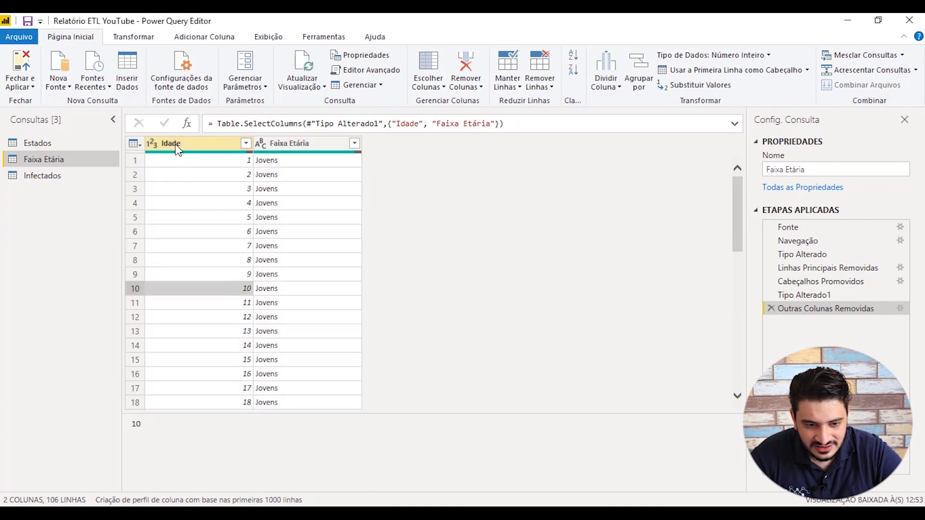
{"action": "left_click", "coordinate": [308, 143]}
{"action": "scroll", "coordinate": [289, 222], "scroll_direction": "down", "scroll_amount": 20}
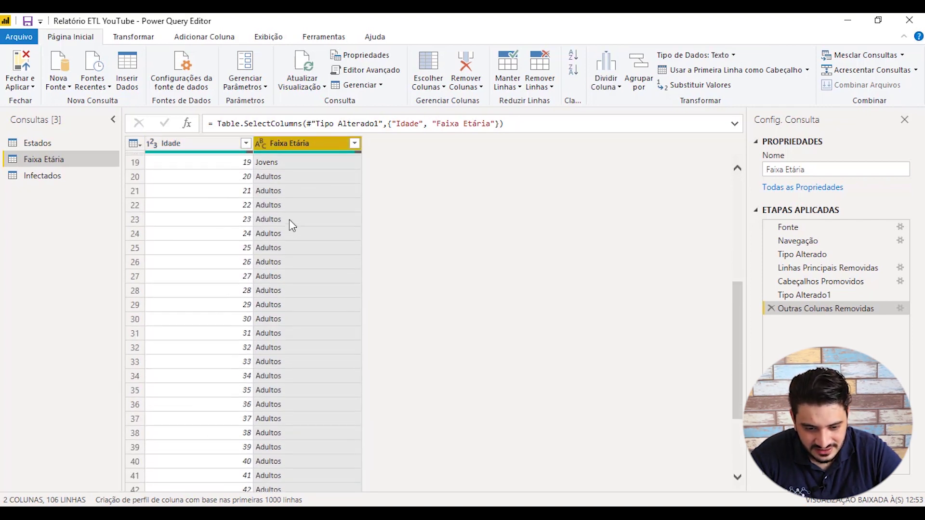
{"action": "scroll", "coordinate": [292, 227], "scroll_direction": "down", "scroll_amount": 2}
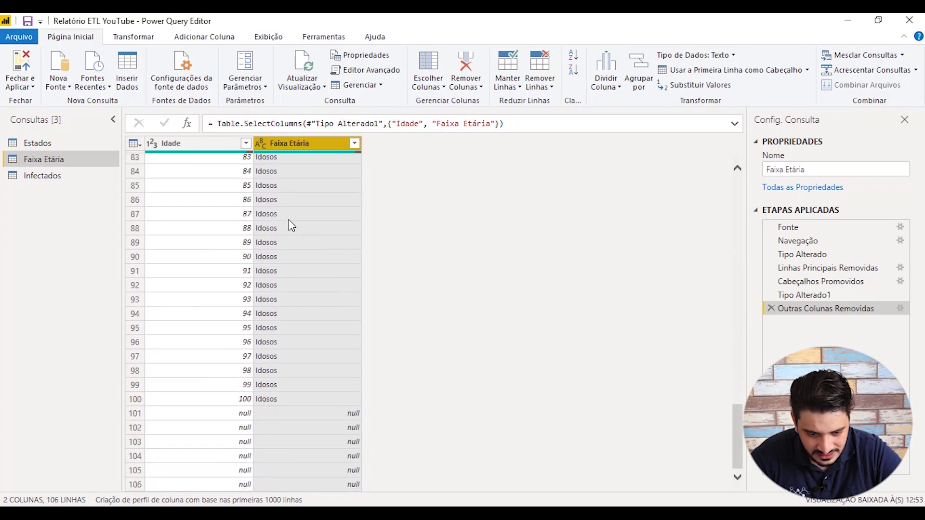
{"action": "left_click", "coordinate": [239, 414]}
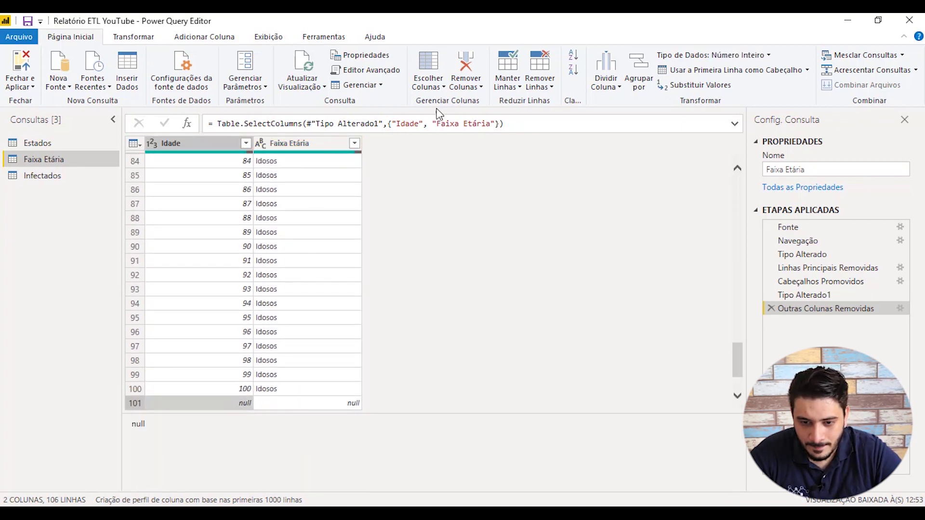
{"action": "left_click", "coordinate": [548, 86]}
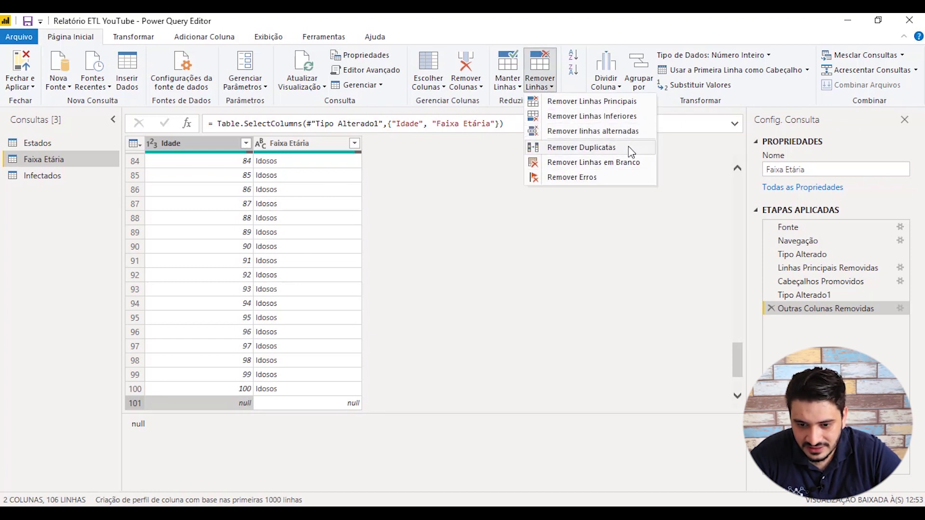
{"action": "left_click", "coordinate": [589, 162]}
{"action": "scroll", "coordinate": [238, 273], "scroll_direction": "down", "scroll_amount": 20}
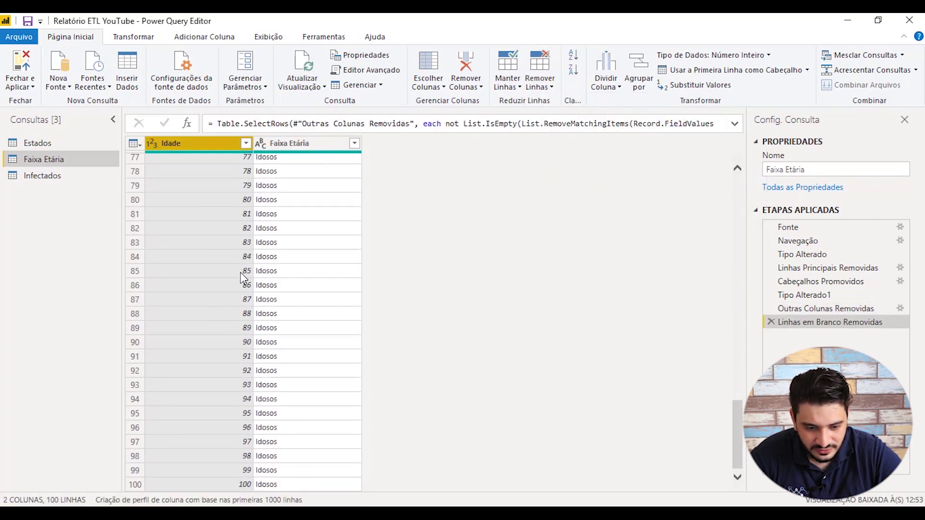
{"action": "scroll", "coordinate": [241, 272], "scroll_direction": "up", "scroll_amount": 20}
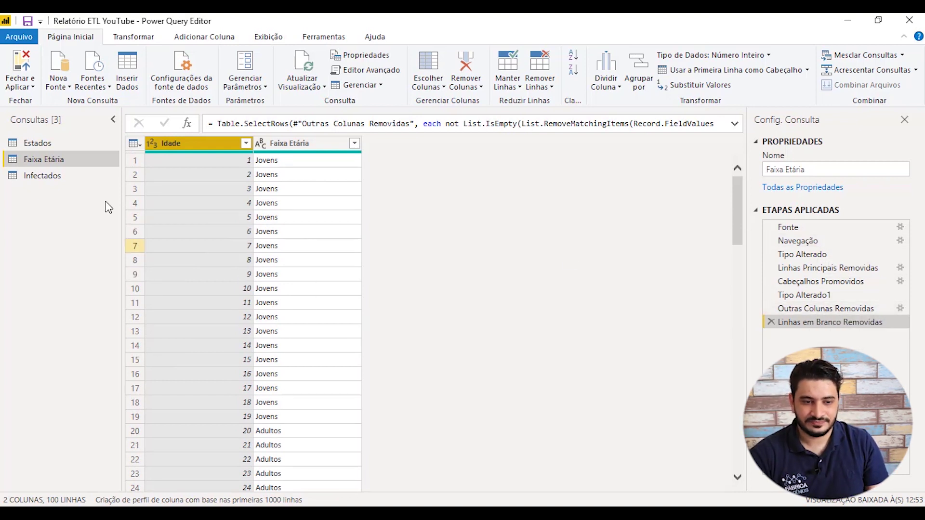
Keep only the Estados, País, Capitais and Siglas columns in the Estados query, removing all other columns.
{"action": "left_click", "coordinate": [78, 182]}
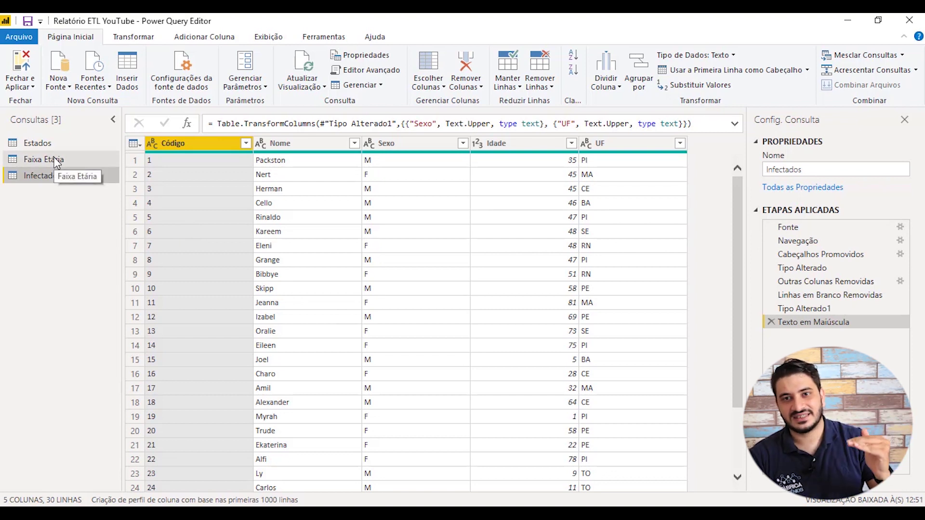
{"action": "left_click", "coordinate": [62, 143]}
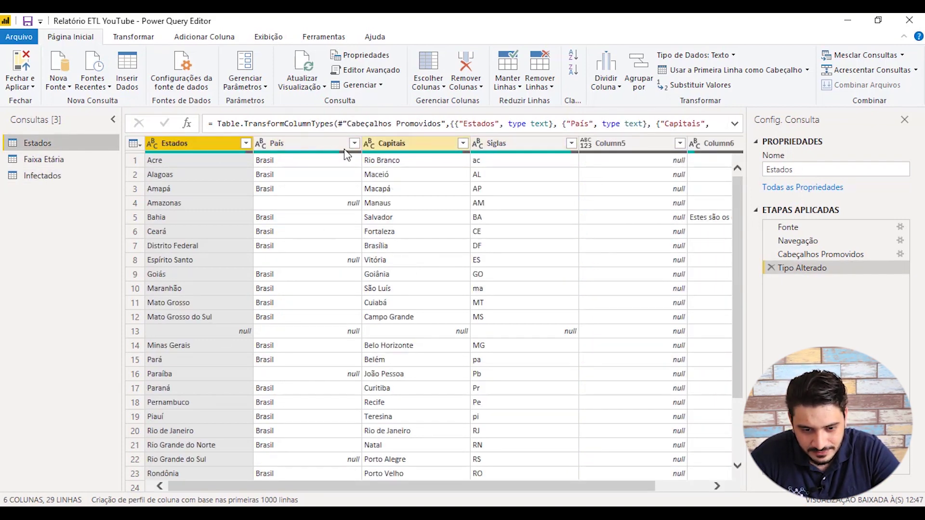
{"action": "left_click", "coordinate": [531, 143], "text": "shift"}
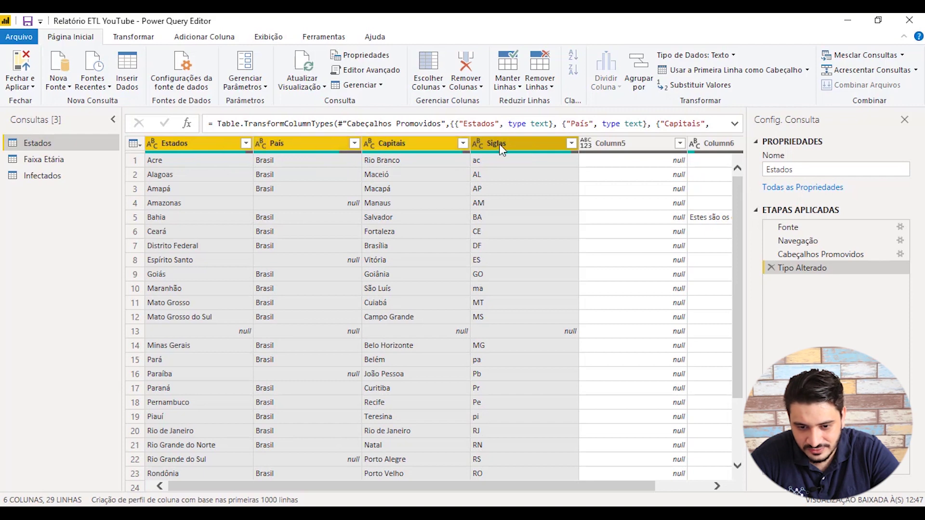
{"action": "right_click", "coordinate": [553, 144]}
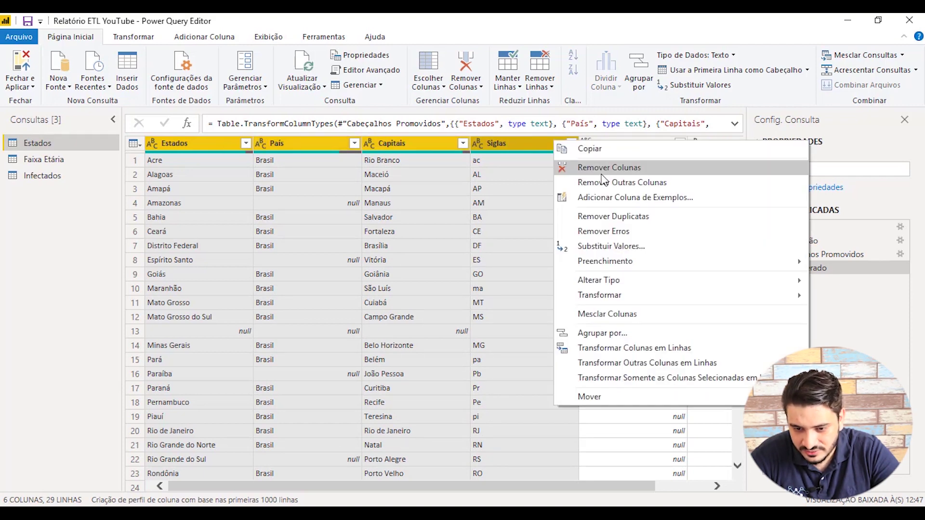
{"action": "left_click", "coordinate": [680, 187]}
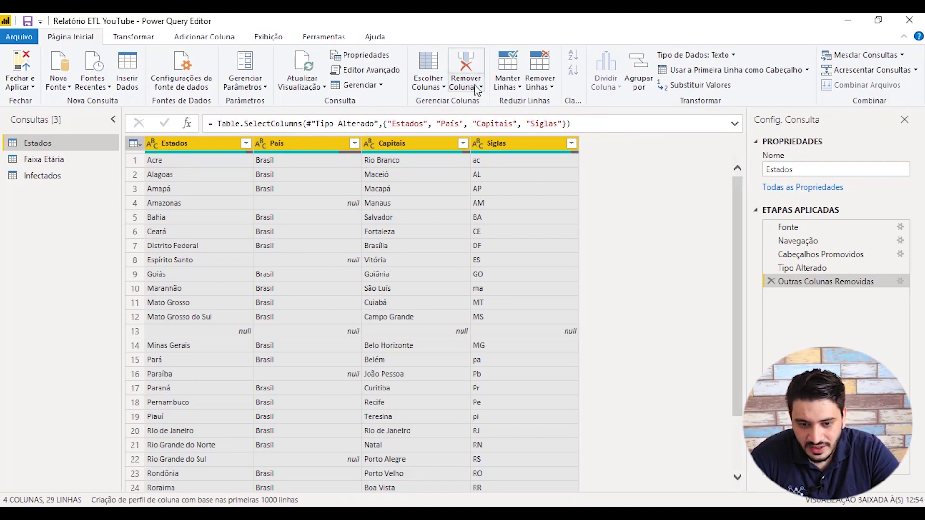
Remove the blank rows from the Estados query and check the rows at its end.
{"action": "left_click", "coordinate": [540, 82]}
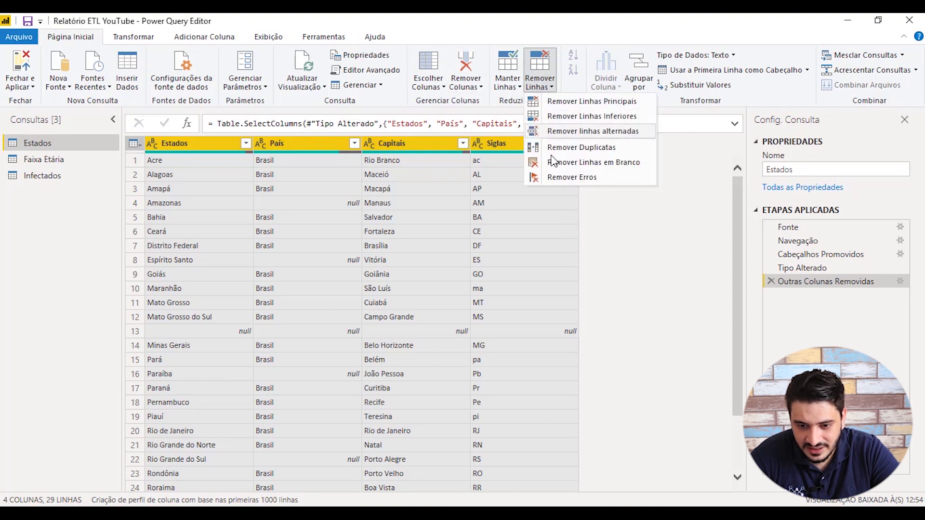
{"action": "left_click", "coordinate": [587, 164]}
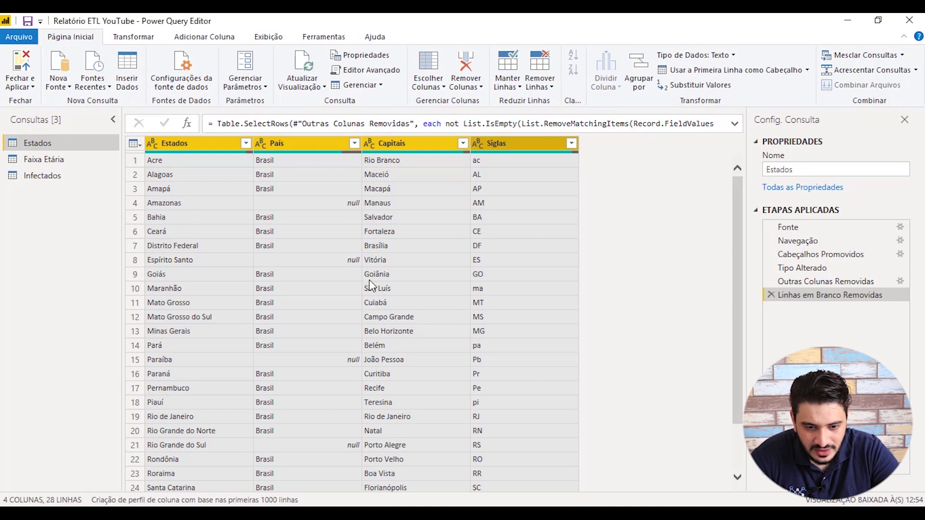
{"action": "left_click", "coordinate": [375, 218]}
{"action": "scroll", "coordinate": [311, 254], "scroll_direction": "down", "scroll_amount": 4}
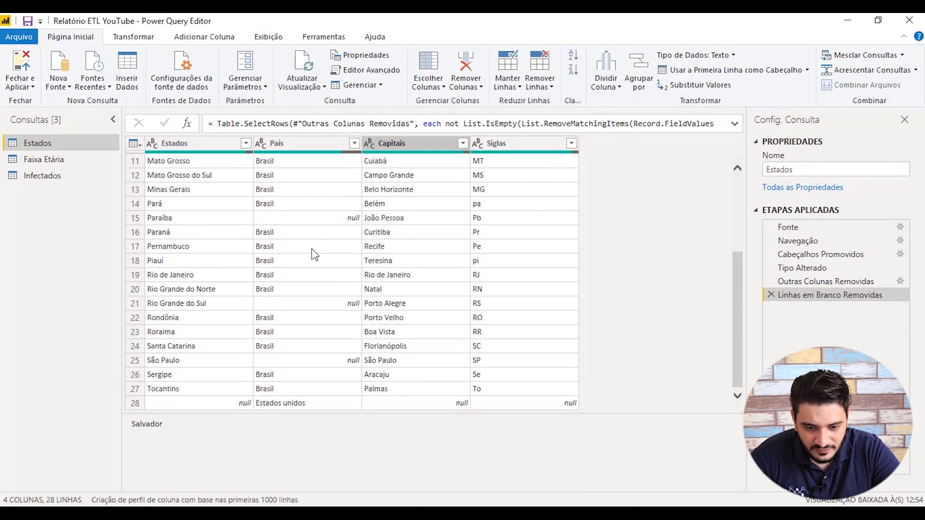
Replace the value Estados unidos with null in the País column of the Estados query.
{"action": "left_click", "coordinate": [294, 409]}
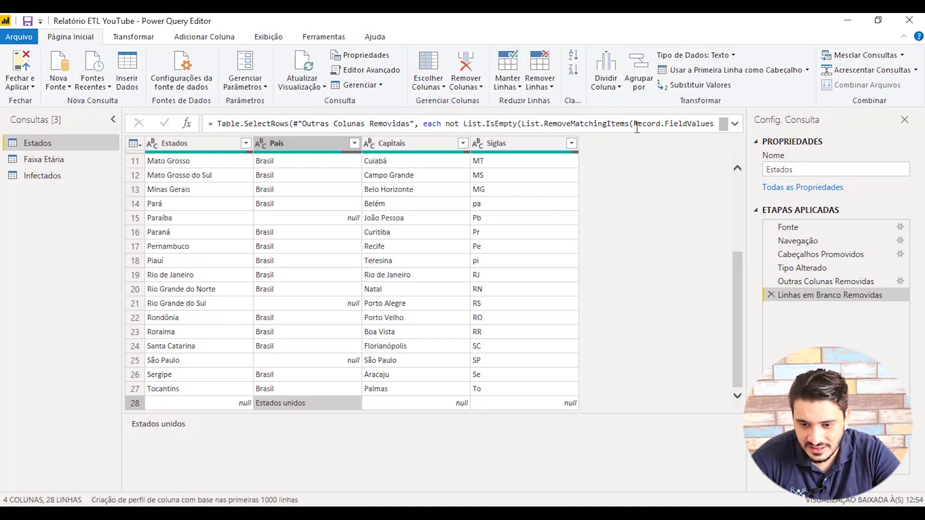
{"action": "left_click", "coordinate": [708, 87]}
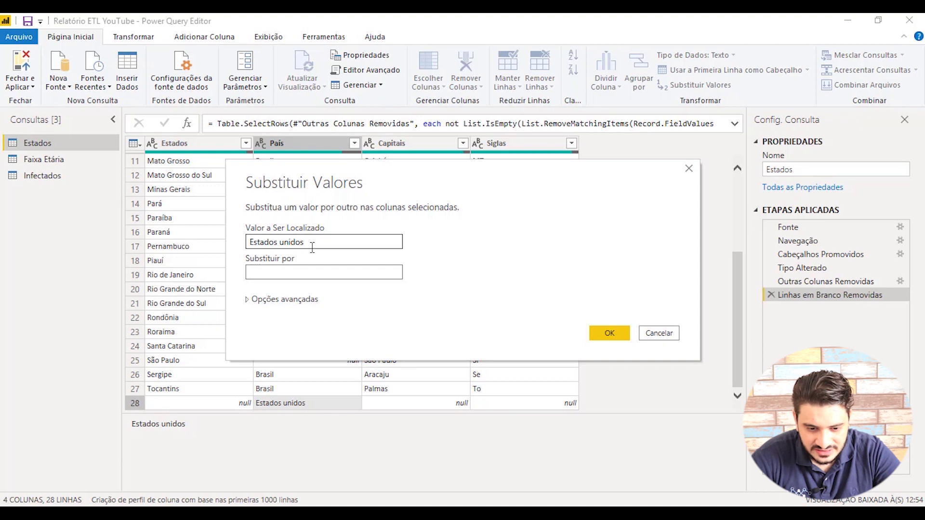
{"action": "left_click", "coordinate": [311, 273]}
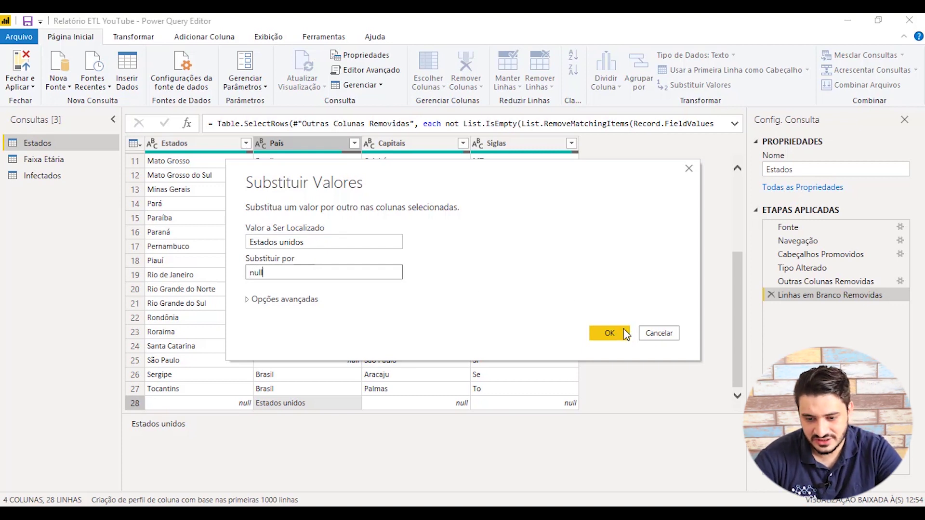
{"action": "left_click", "coordinate": [609, 333]}
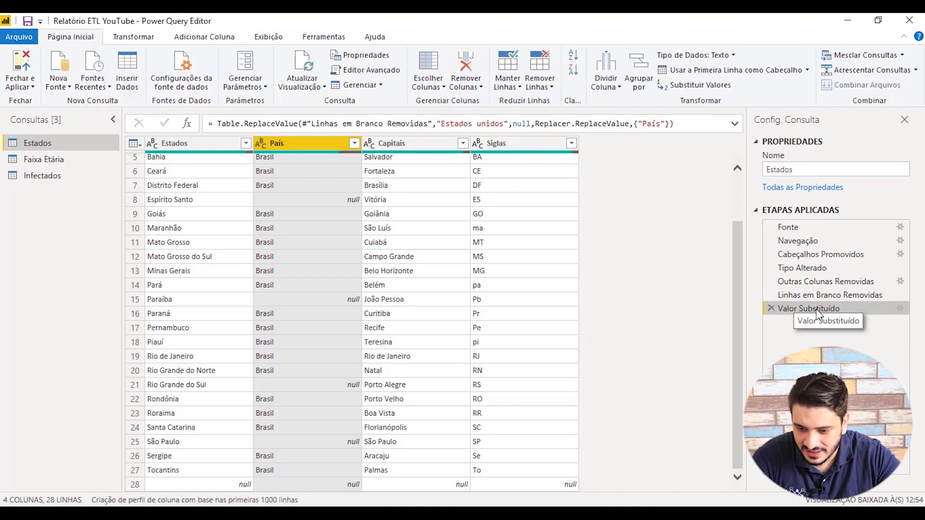
Reorder the Estados applied steps so Valor Substituído comes before Linhas em Branco Removidas, and check the rows after the blank-row removal.
{"action": "left_click_drag", "start_coordinate": [809, 308], "coordinate": [819, 294]}
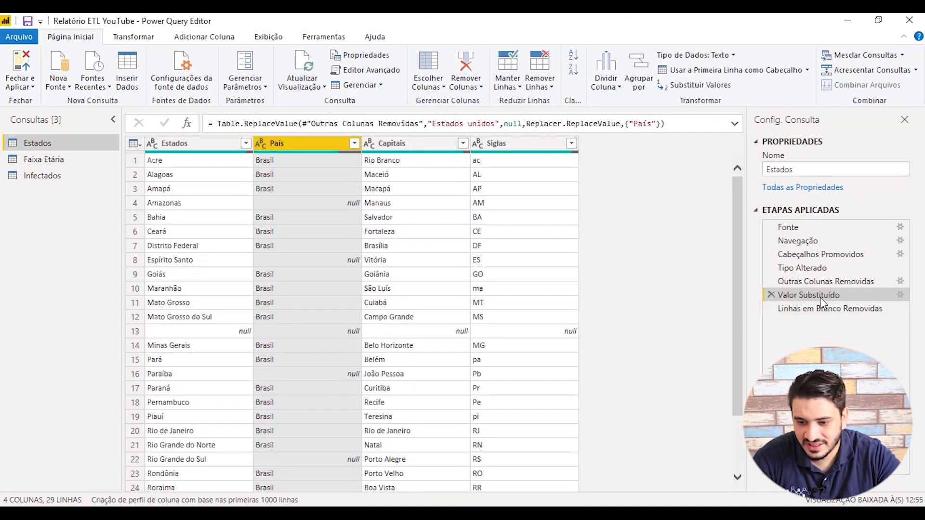
{"action": "scroll", "coordinate": [432, 288], "scroll_direction": "down", "scroll_amount": 1}
{"action": "scroll", "coordinate": [429, 282], "scroll_direction": "down", "scroll_amount": 2}
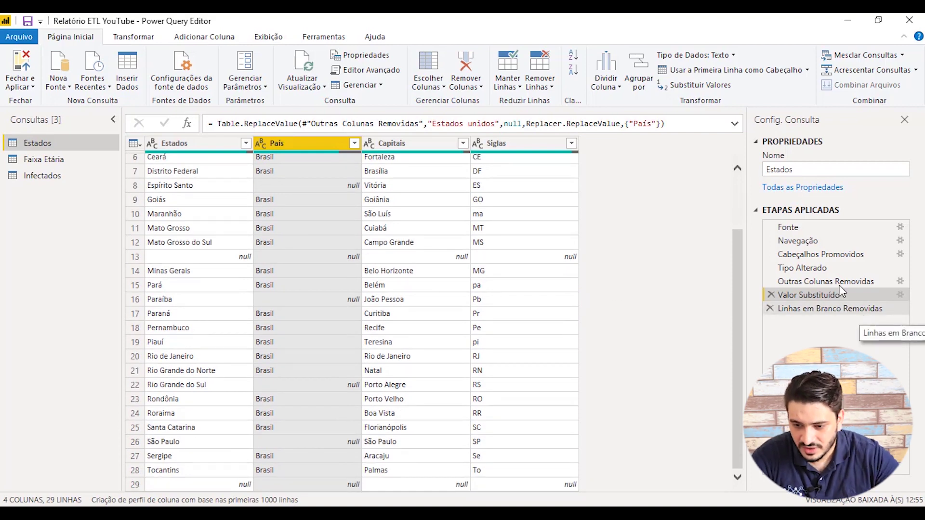
{"action": "left_click", "coordinate": [837, 313]}
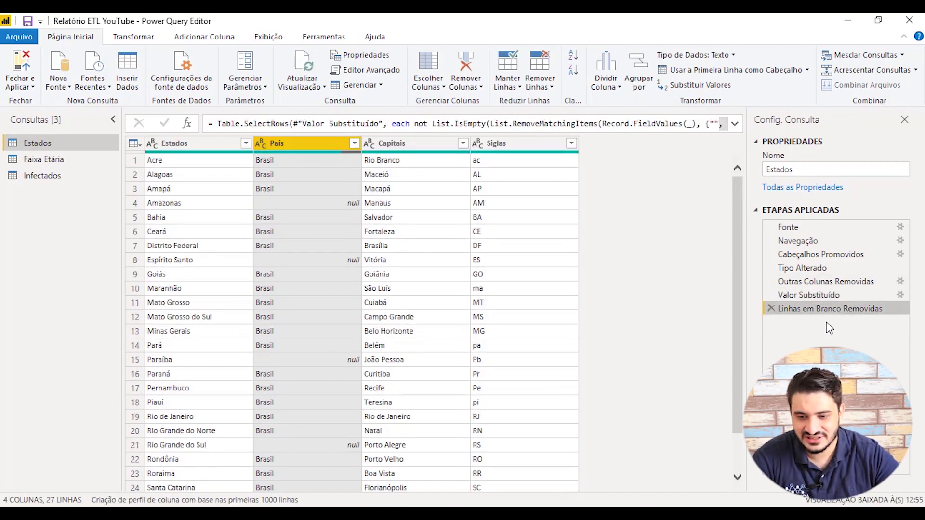
{"action": "scroll", "coordinate": [438, 342], "scroll_direction": "down", "scroll_amount": 1}
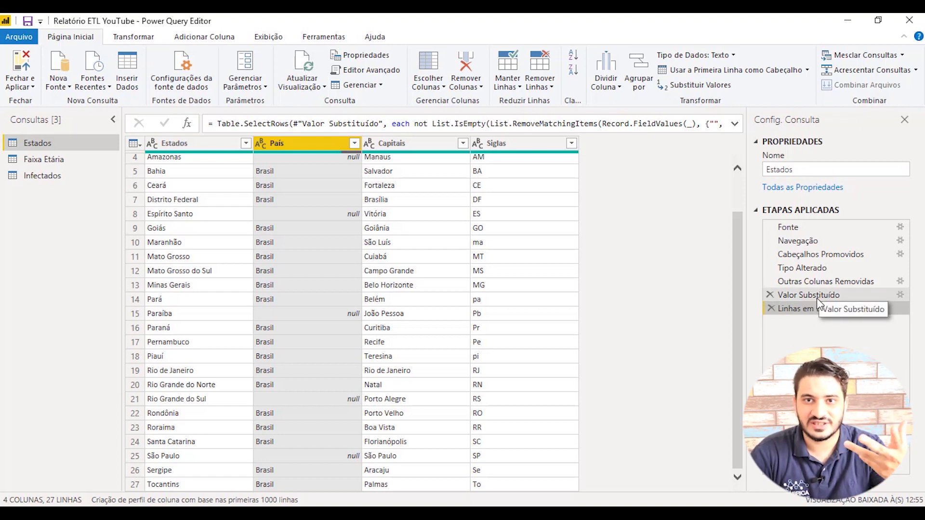
Replace the null values in the País column of the Estados query with Brasil and check the whole column.
{"action": "left_click", "coordinate": [346, 216]}
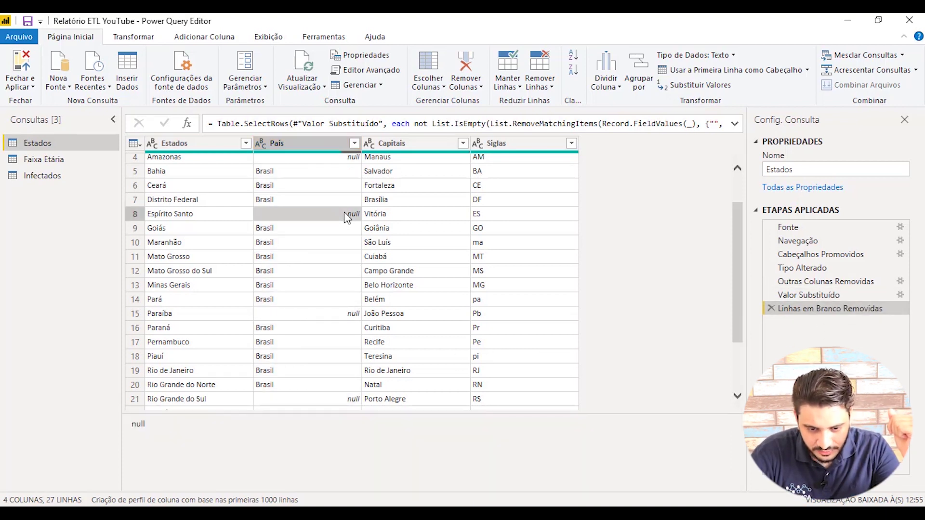
{"action": "left_click", "coordinate": [690, 89]}
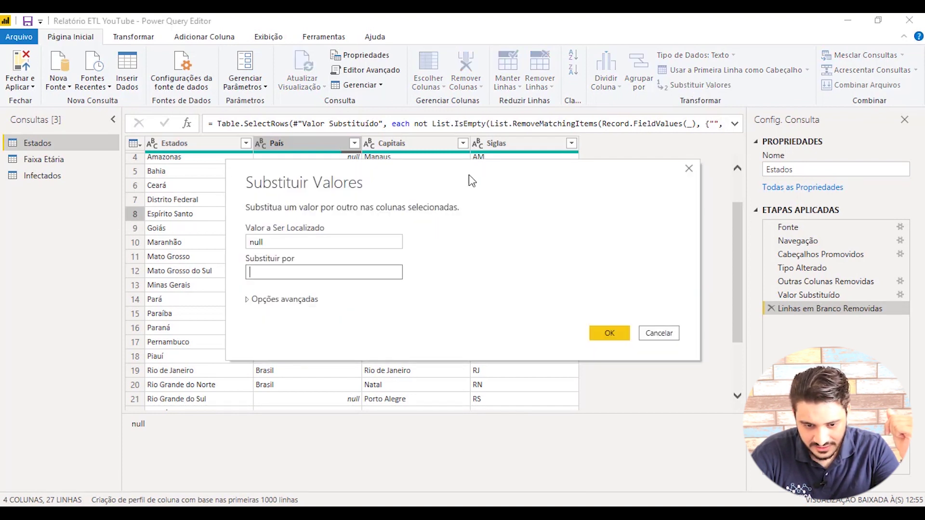
{"action": "type", "text": "Brasil"}
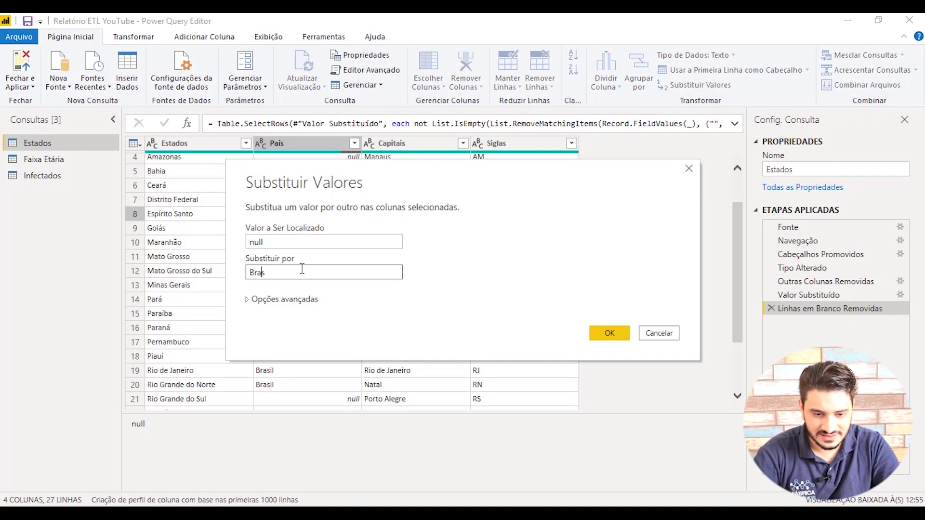
{"action": "left_click", "coordinate": [610, 334]}
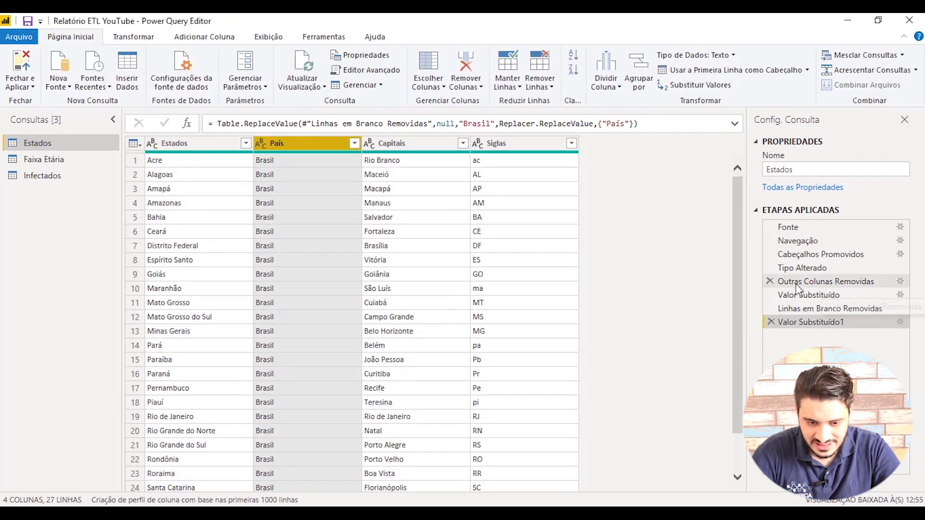
{"action": "scroll", "coordinate": [297, 277], "scroll_direction": "down", "scroll_amount": 2}
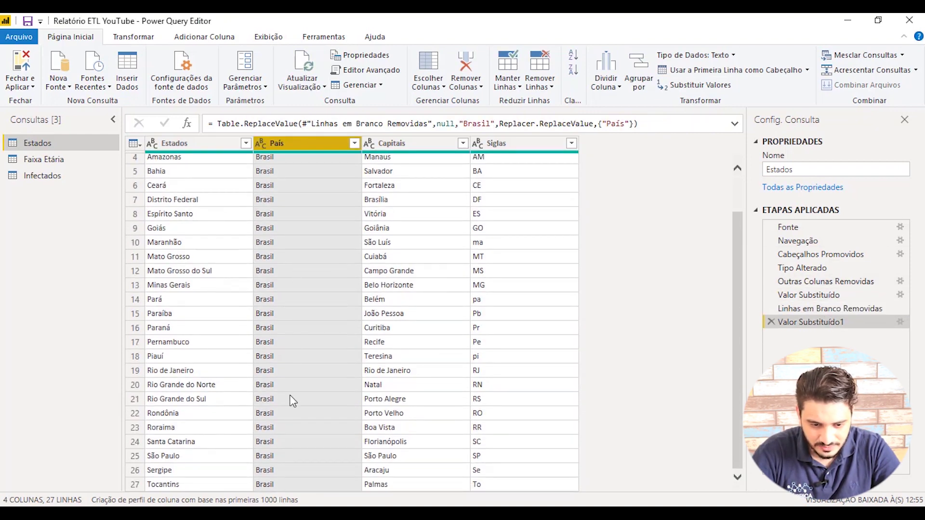
{"action": "scroll", "coordinate": [285, 403], "scroll_direction": "up", "scroll_amount": 2}
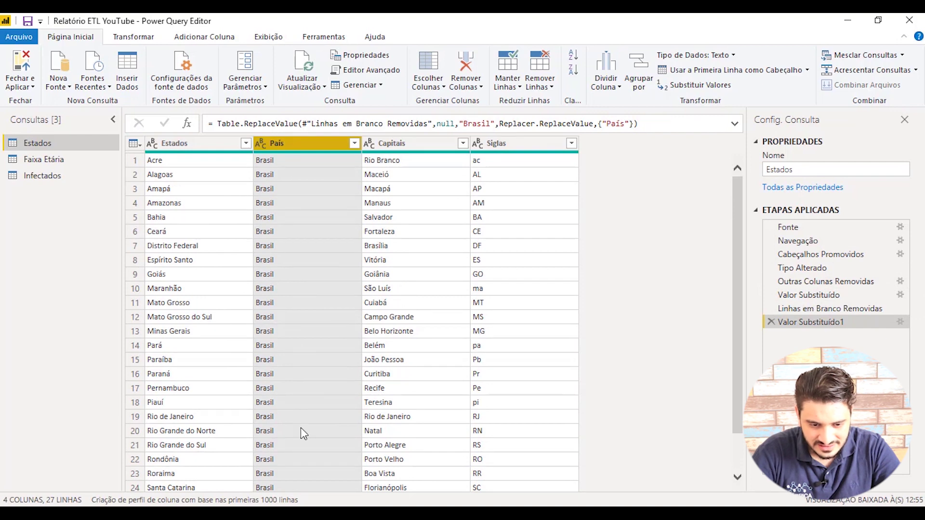
{"action": "scroll", "coordinate": [300, 429], "scroll_direction": "down", "scroll_amount": 2}
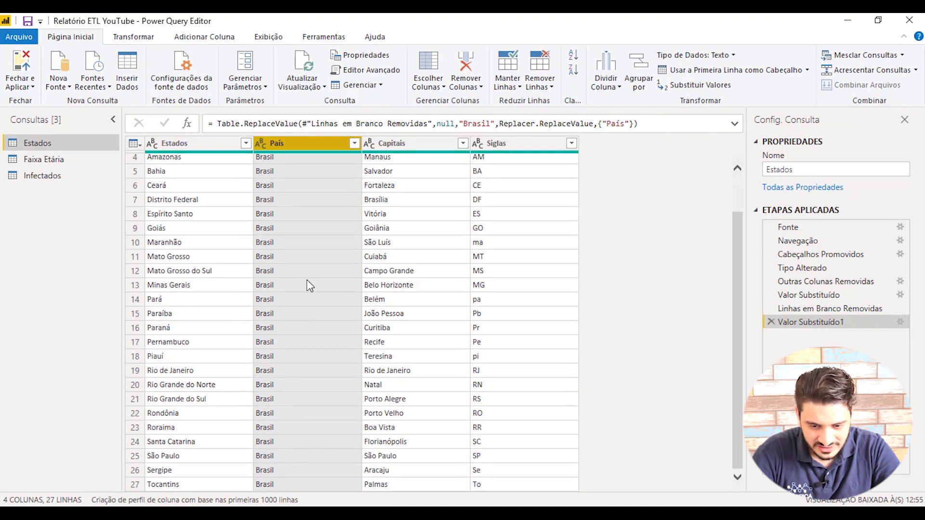
{"action": "scroll", "coordinate": [300, 329], "scroll_direction": "up", "scroll_amount": 2}
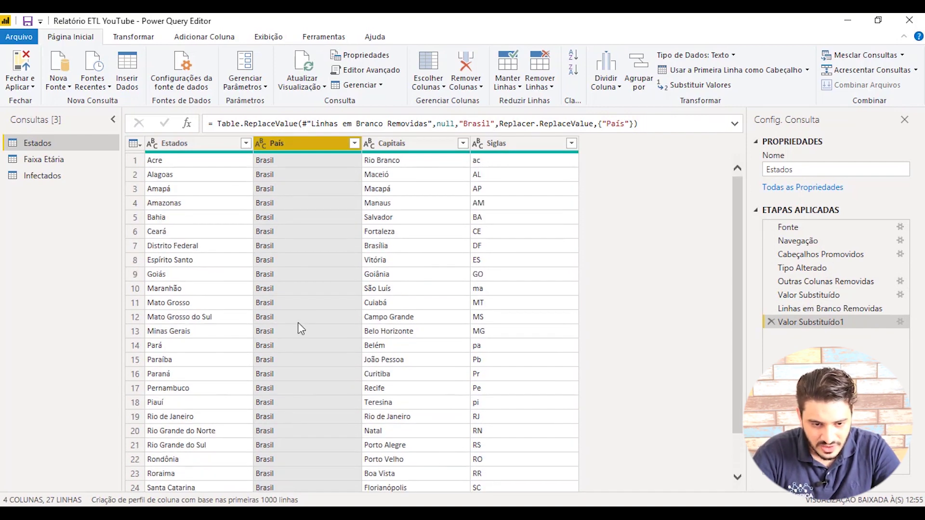
Close the query editor applying all pending changes, and show the report's data model with its table relationships.
{"action": "left_click", "coordinate": [25, 68]}
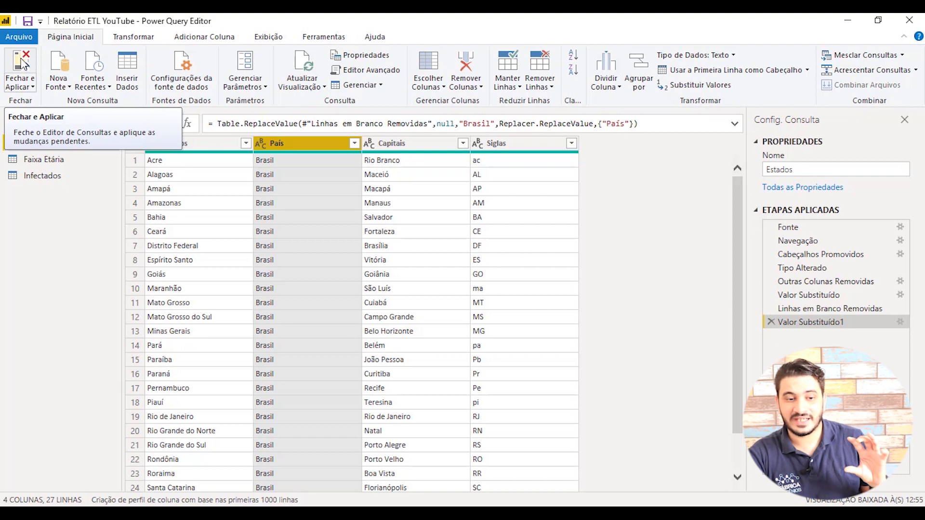
{"action": "left_click", "coordinate": [22, 63]}
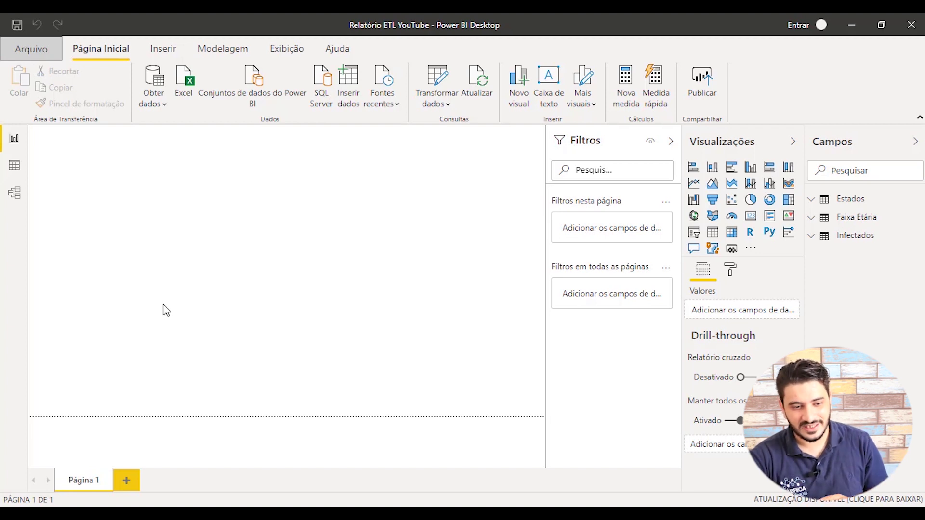
{"action": "left_click", "coordinate": [14, 195]}
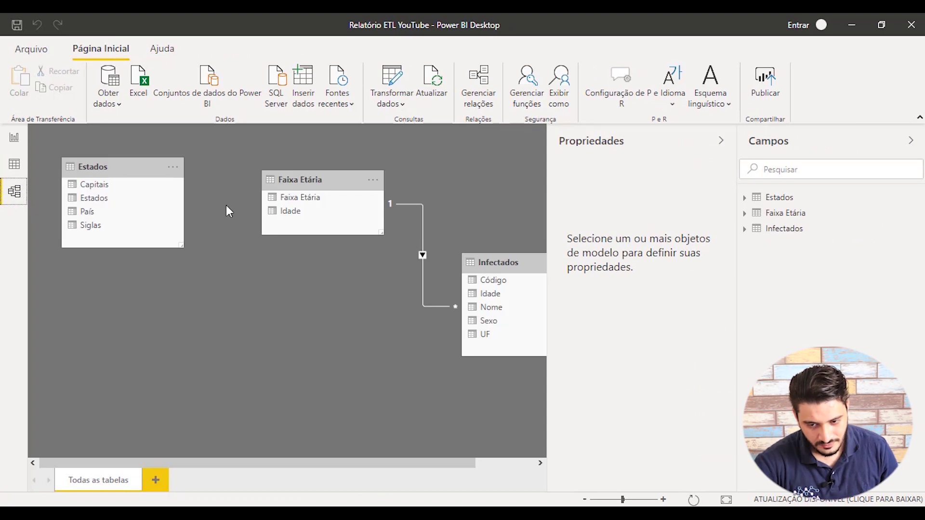
Collapse the model properties and spread out the diagram, placing Estados below Faixa Etária and Infectados further from it.
{"action": "left_click", "coordinate": [720, 142]}
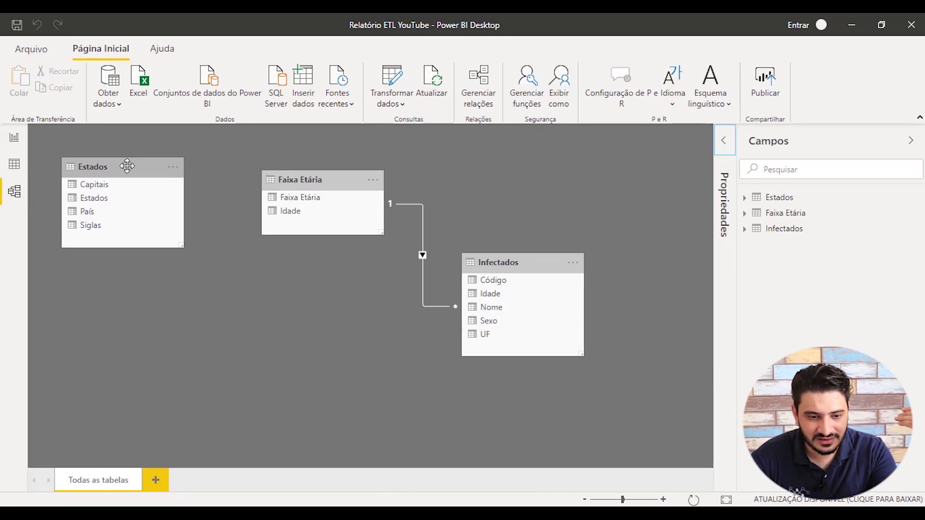
{"action": "left_click_drag", "start_coordinate": [126, 165], "coordinate": [145, 334]}
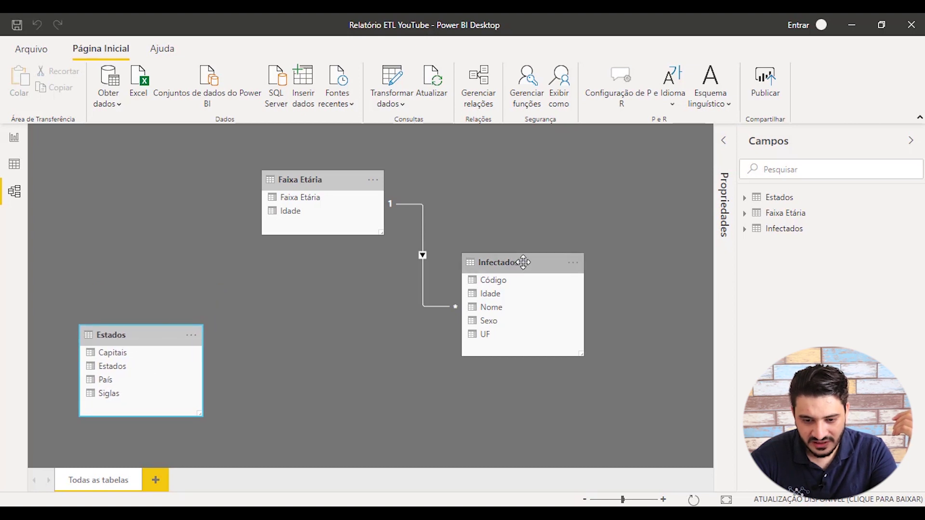
{"action": "left_click_drag", "start_coordinate": [520, 264], "coordinate": [550, 301]}
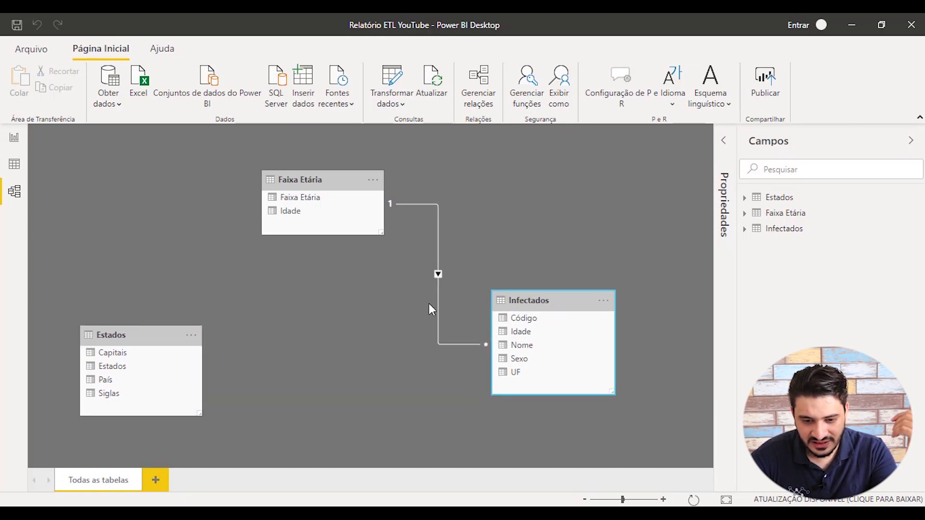
Delete the relationship between Faixa Etária and Infectados, and move the Infectados table closer to the other tables.
{"action": "left_click", "coordinate": [437, 251]}
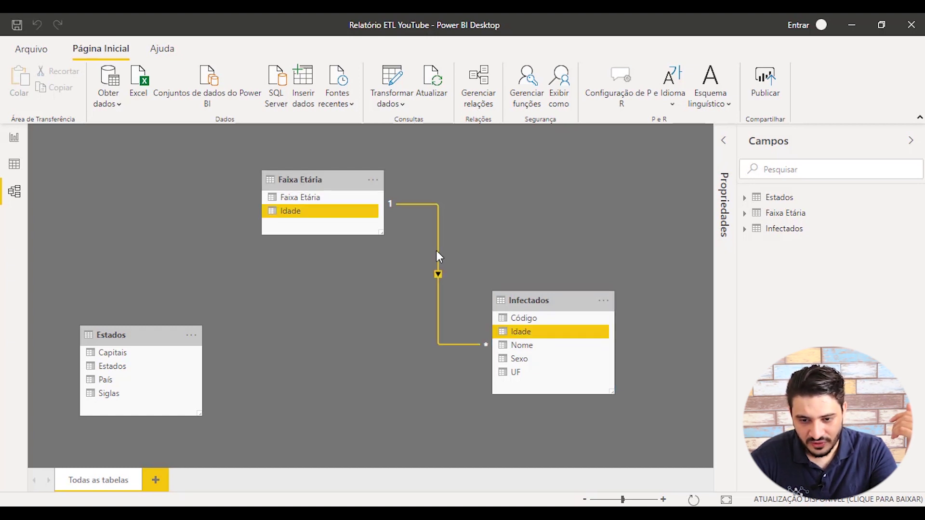
{"action": "right_click", "coordinate": [436, 246]}
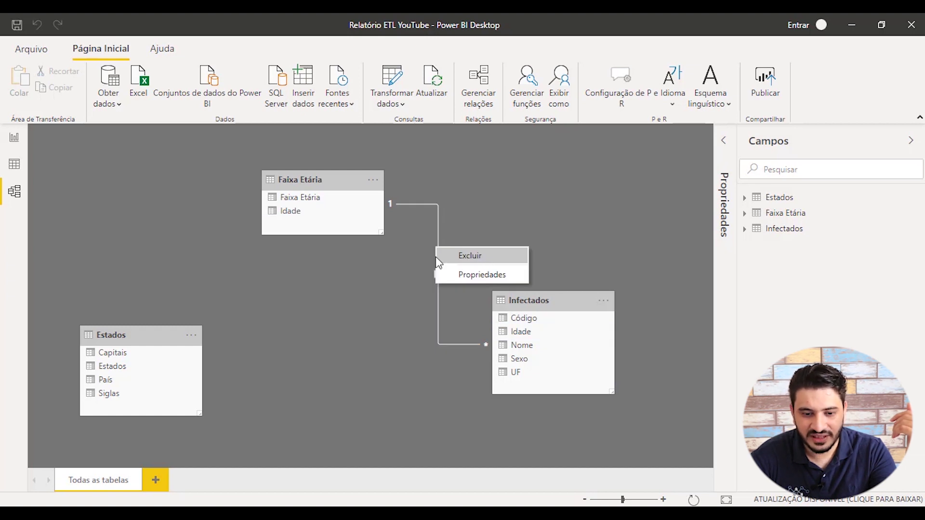
{"action": "left_click", "coordinate": [293, 270]}
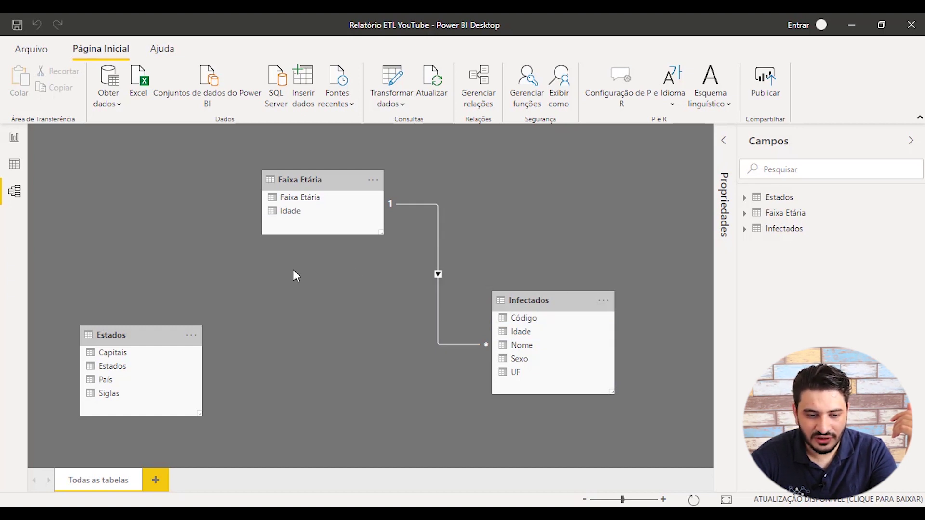
{"action": "right_click", "coordinate": [439, 243]}
{"action": "left_click", "coordinate": [465, 251]}
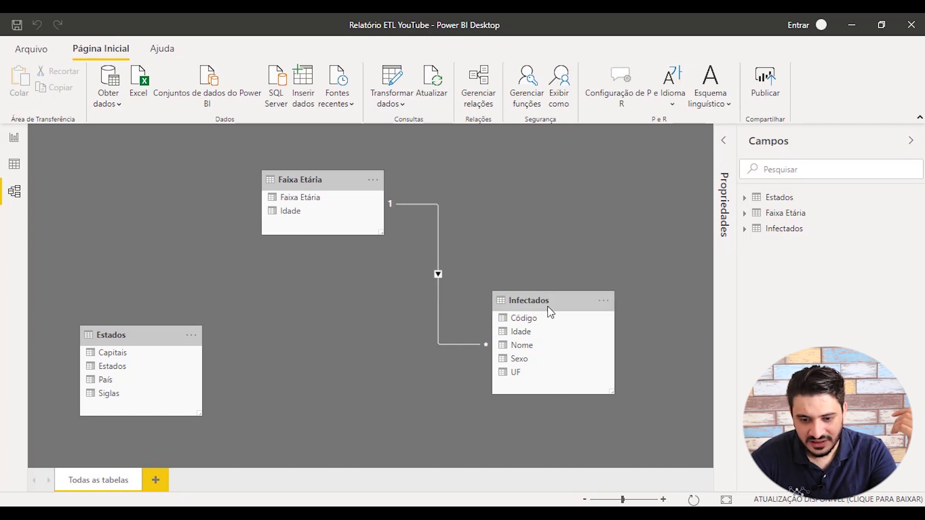
{"action": "left_click_drag", "start_coordinate": [565, 296], "coordinate": [465, 311]}
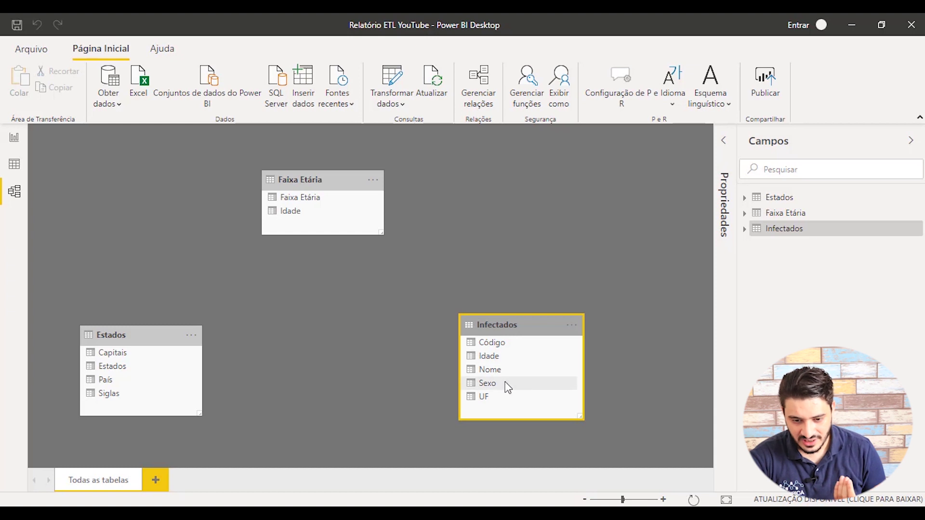
Relate Idade in Infectados to Idade in Faixa Etária, and Siglas in Estados to UF in Infectados.
{"action": "left_click", "coordinate": [512, 357]}
{"action": "left_click_drag", "start_coordinate": [513, 357], "coordinate": [300, 210]}
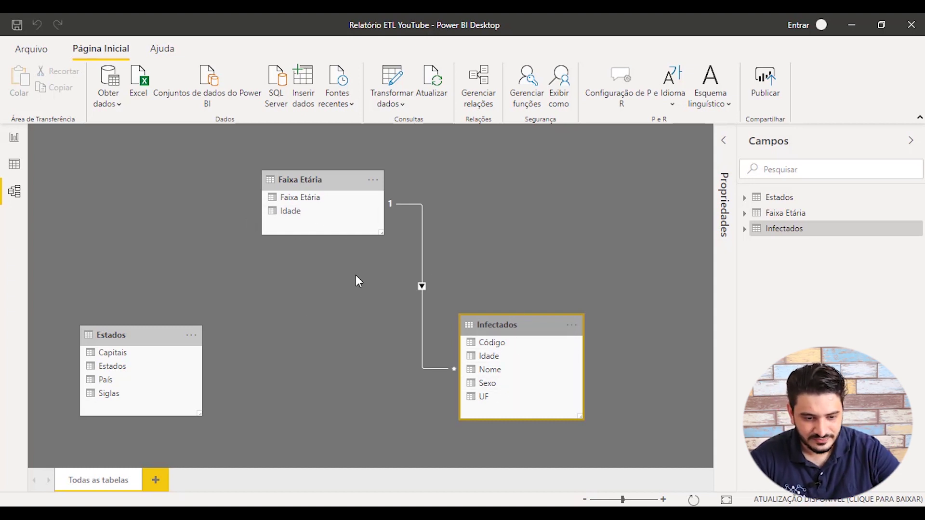
{"action": "left_click_drag", "start_coordinate": [137, 331], "coordinate": [126, 315]}
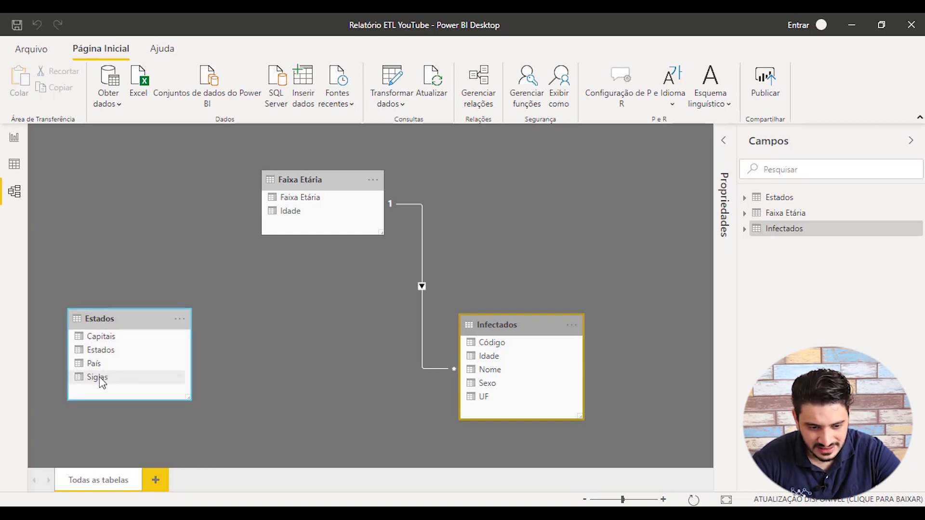
{"action": "left_click_drag", "start_coordinate": [101, 382], "coordinate": [492, 402]}
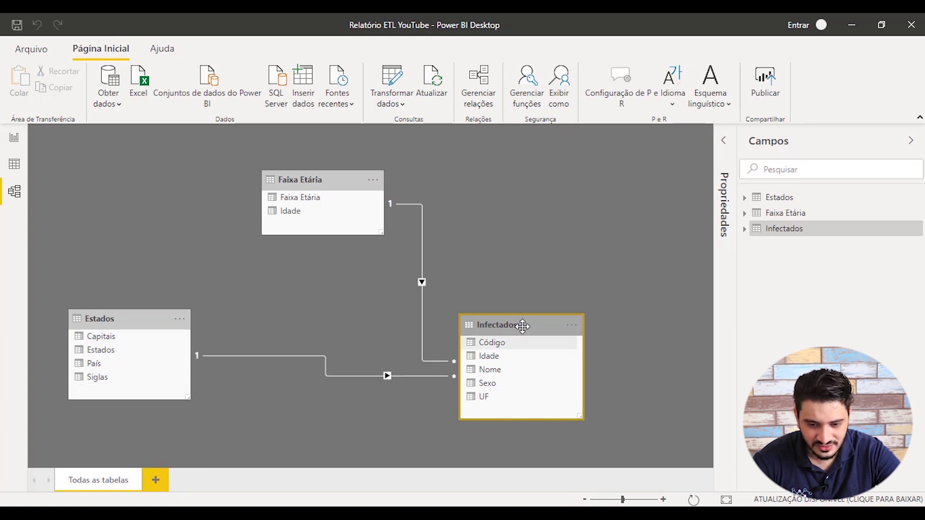
Arrange the model diagram with Estados and Faixa Etária side by side above and Infectados centred below them.
{"action": "left_click_drag", "start_coordinate": [523, 325], "coordinate": [294, 328]}
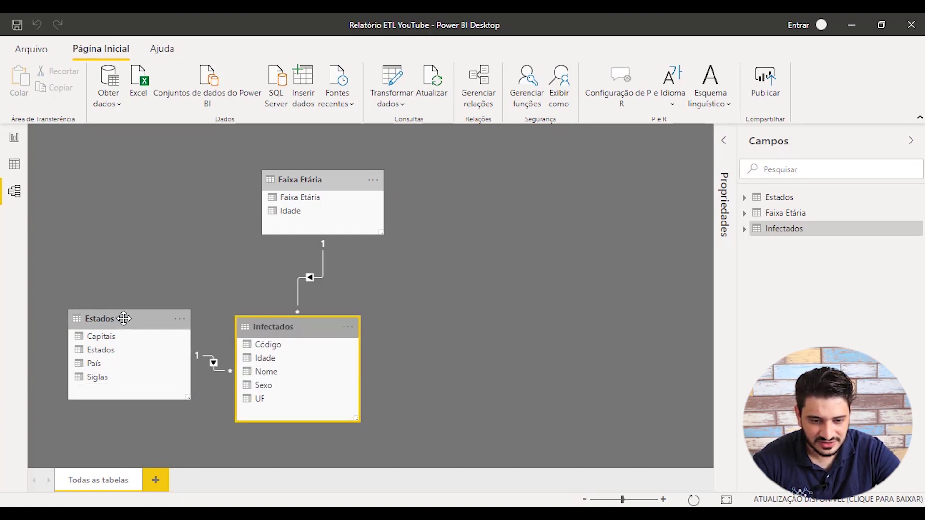
{"action": "left_click_drag", "start_coordinate": [121, 317], "coordinate": [110, 133]}
{"action": "left_click_drag", "start_coordinate": [345, 177], "coordinate": [492, 143]}
{"action": "left_click_drag", "start_coordinate": [306, 318], "coordinate": [287, 306]}
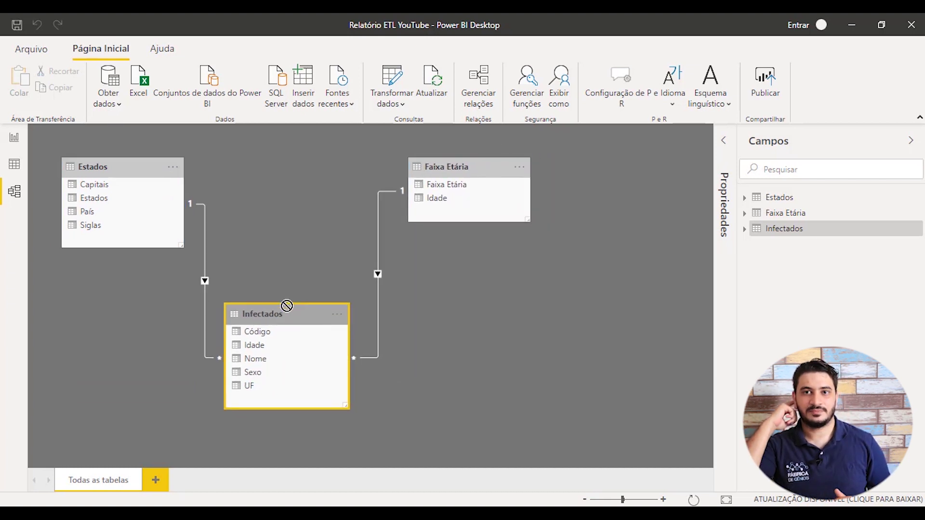